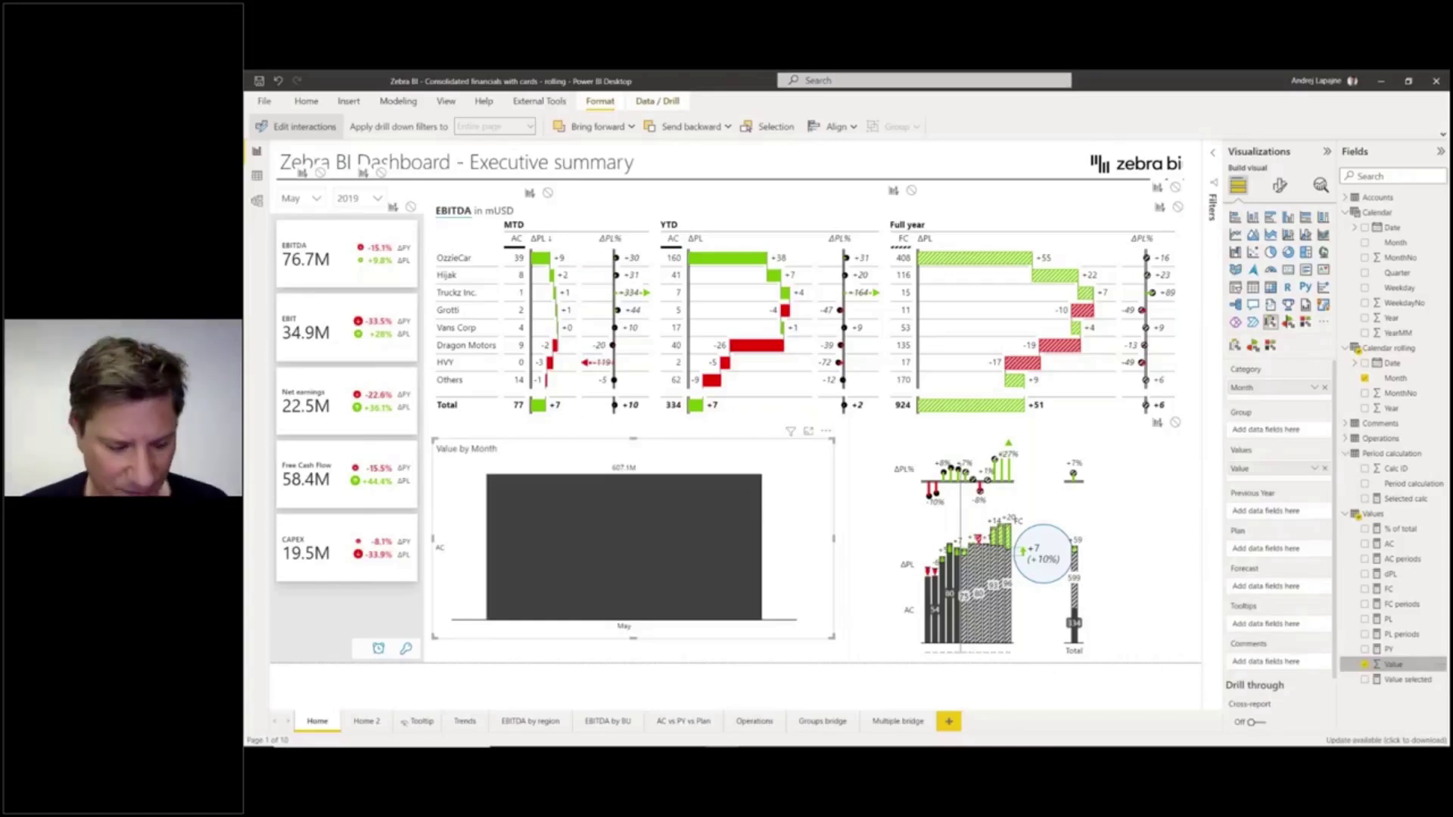
Add the Value field to the Value by Month chart's values and open the formula of the AC periods measure
left_click_drag(1394, 665, 1279, 473)
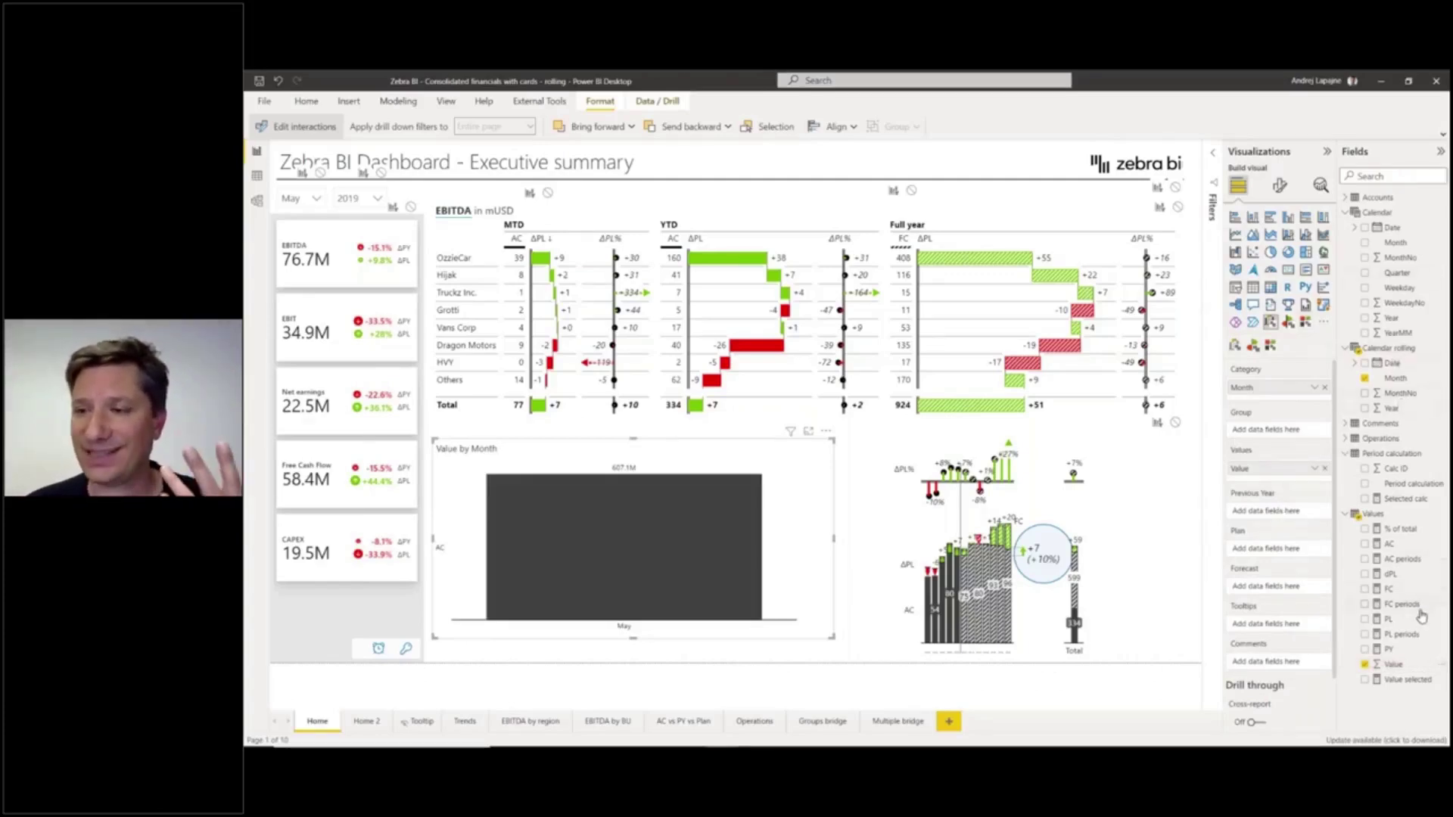
left_click(1403, 560)
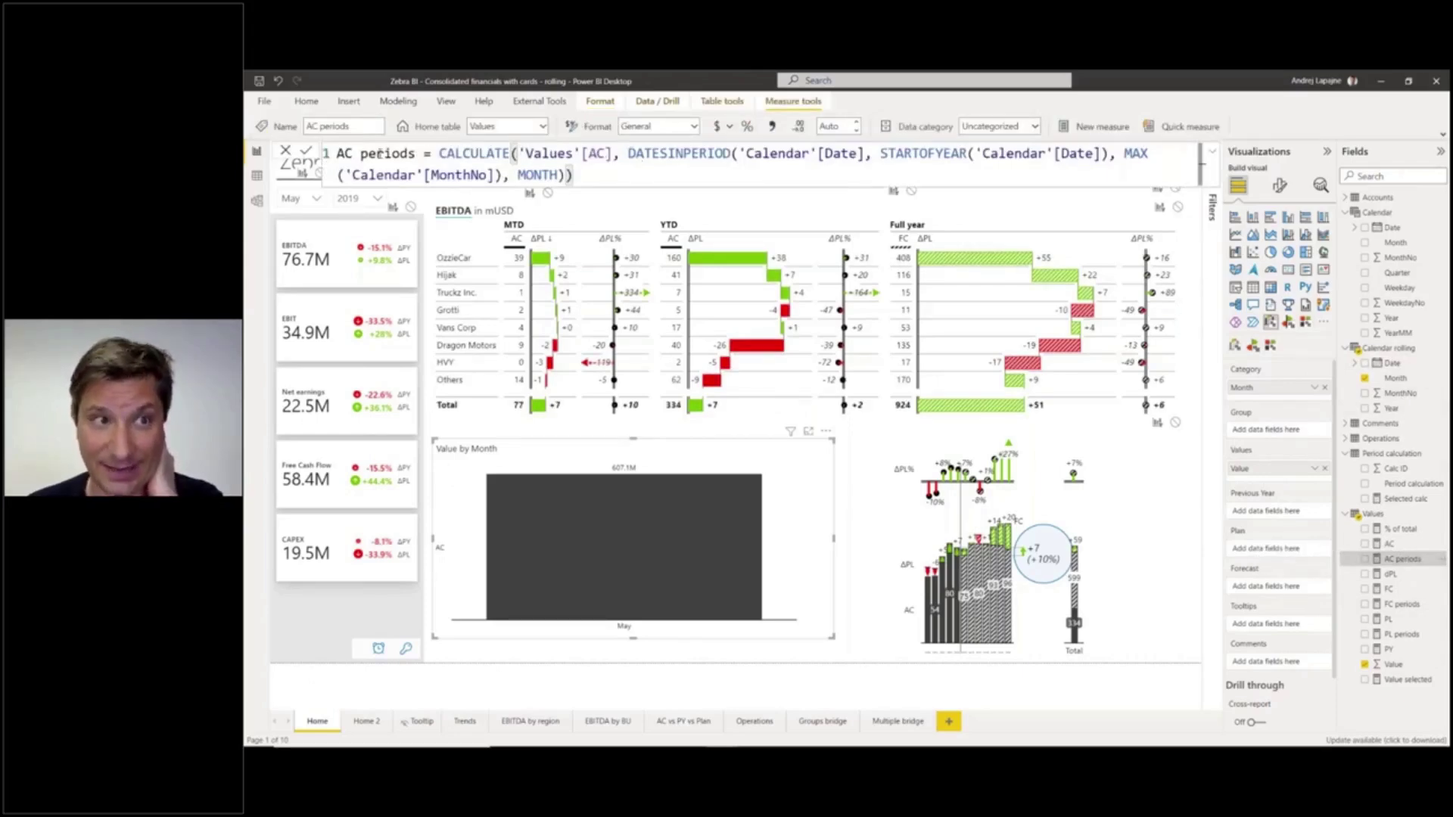
left_click_drag(338, 155, 416, 153)
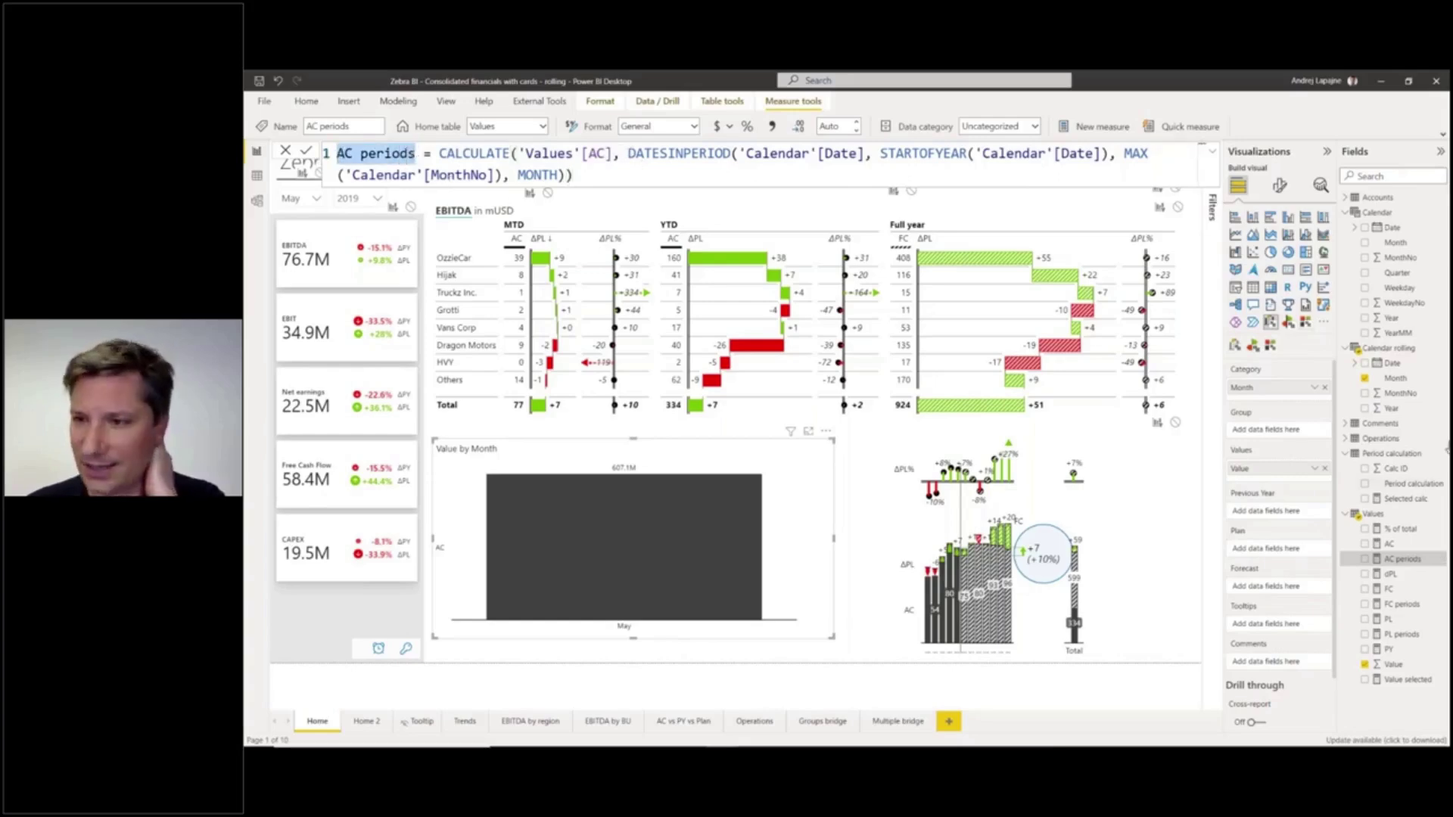
Create a new measure named AC rolling in the Values table
right_click(1389, 563)
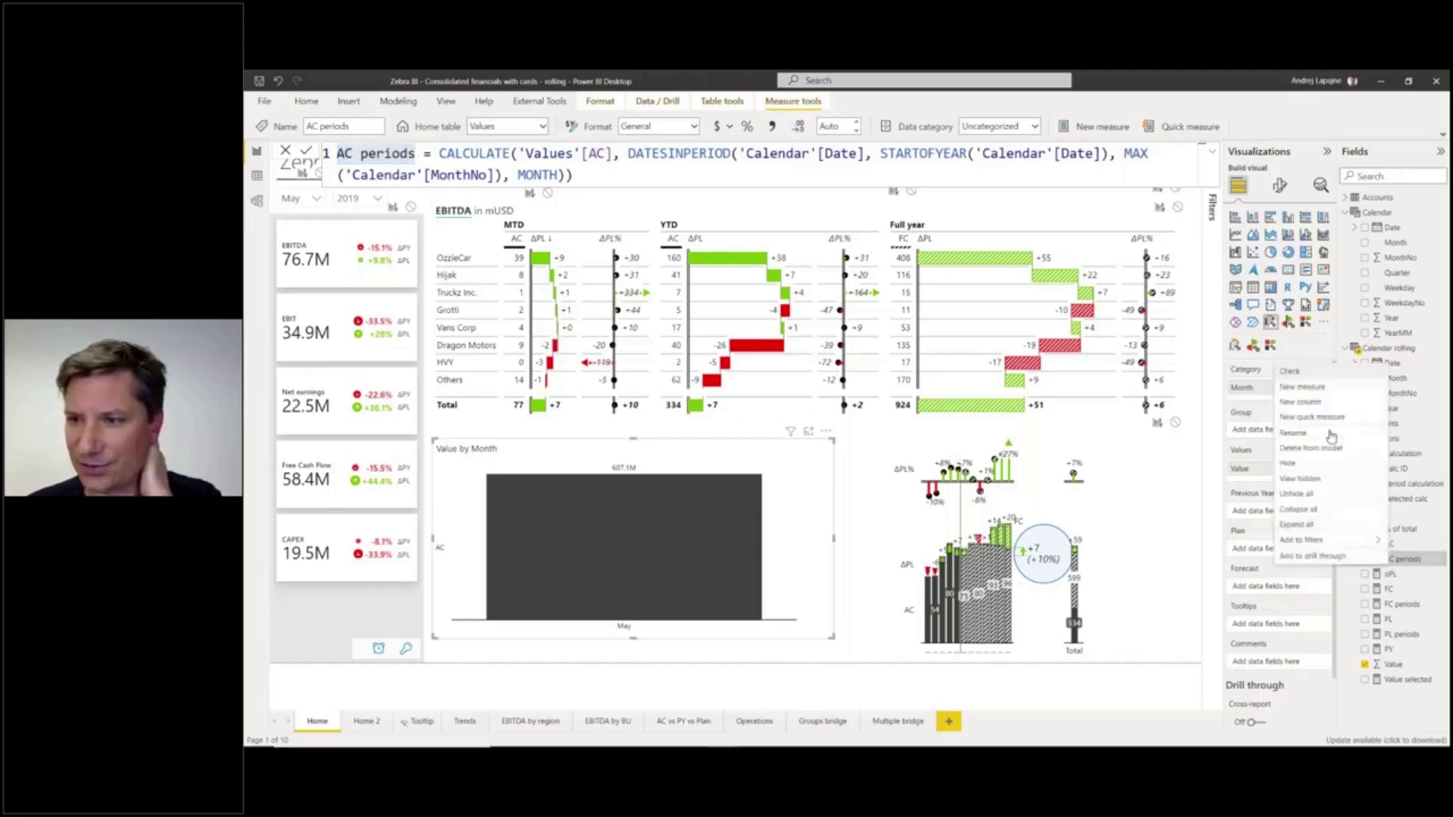
left_click(1316, 387)
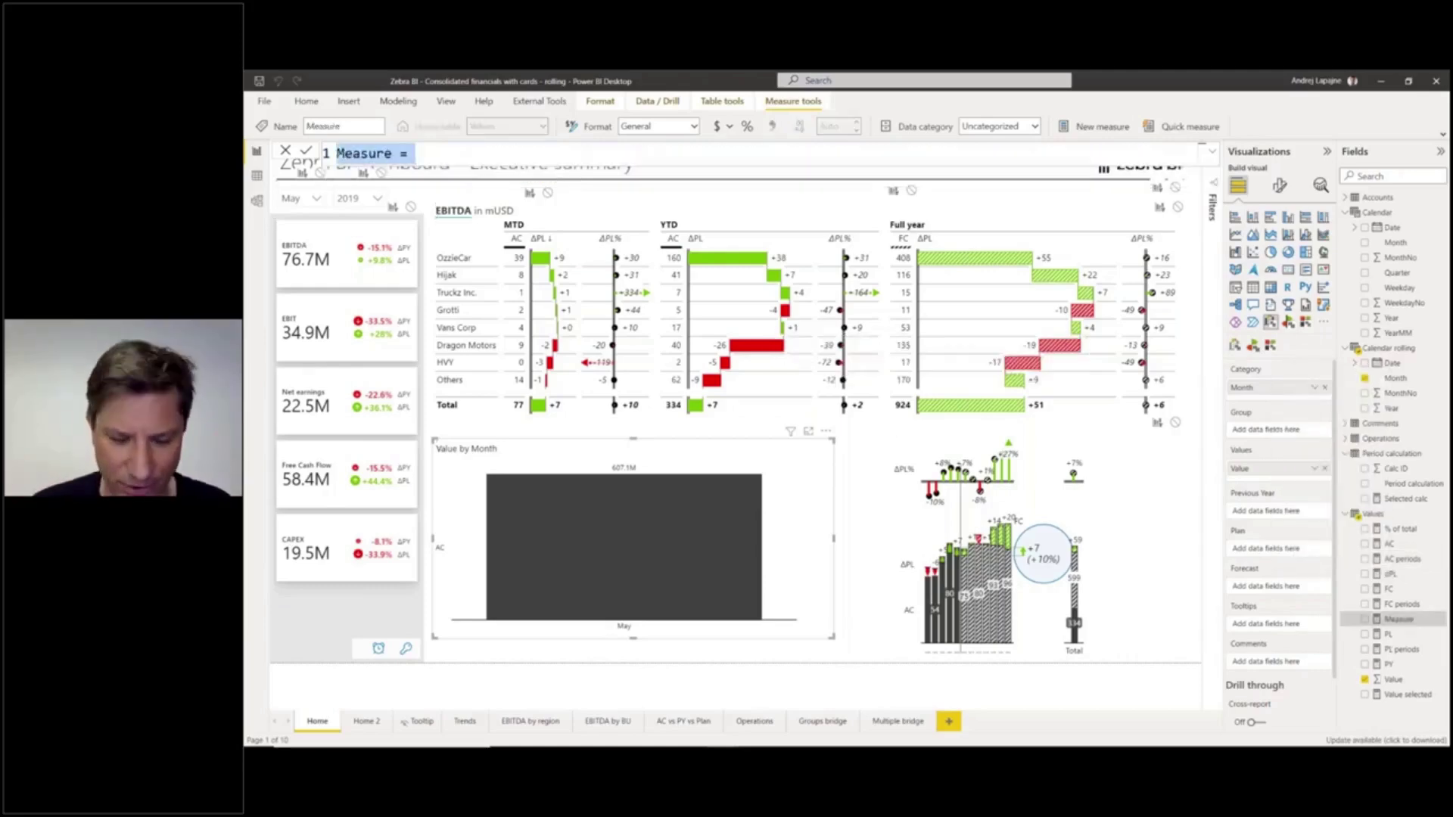
type("AC")
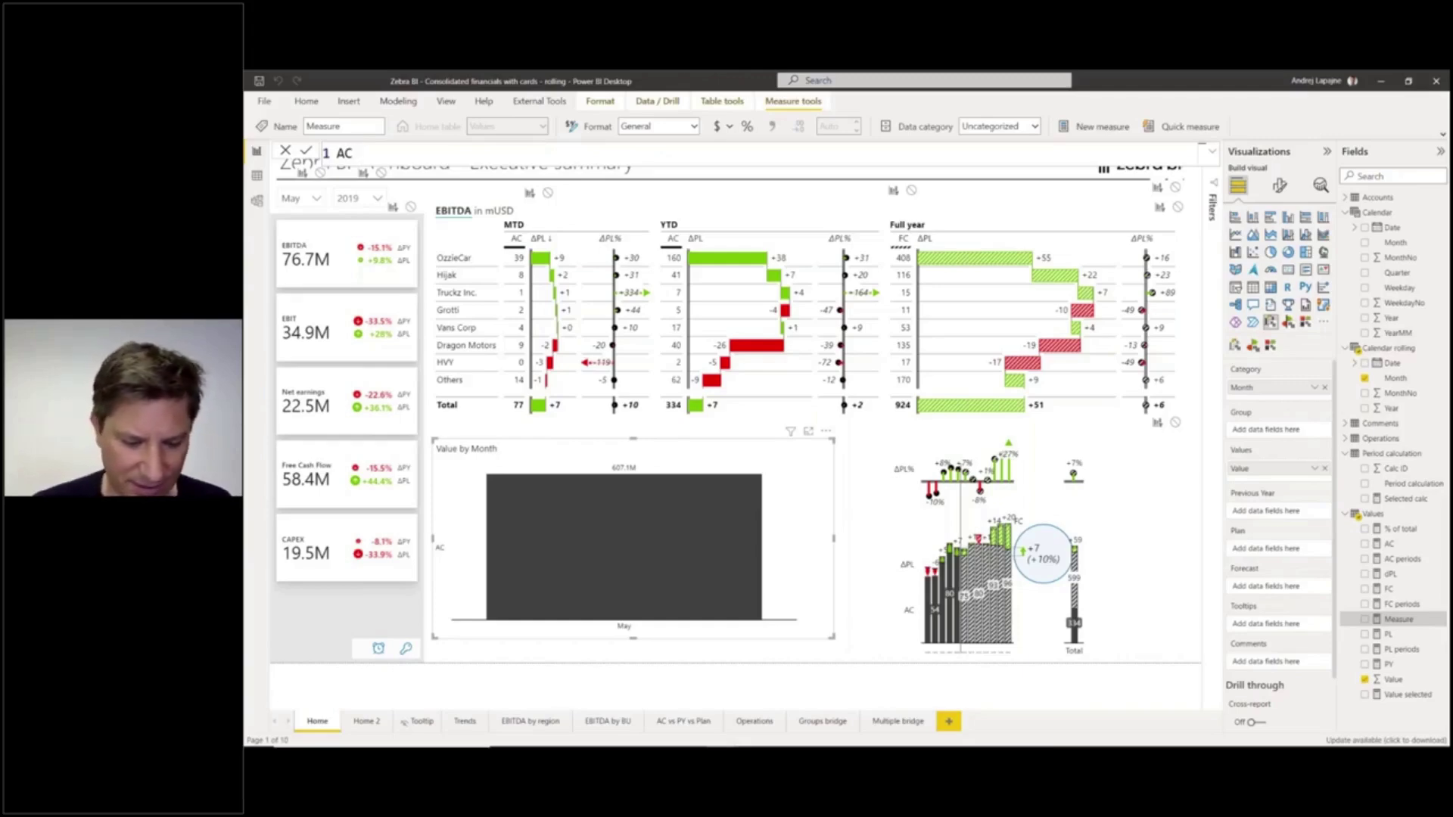
type("ro")
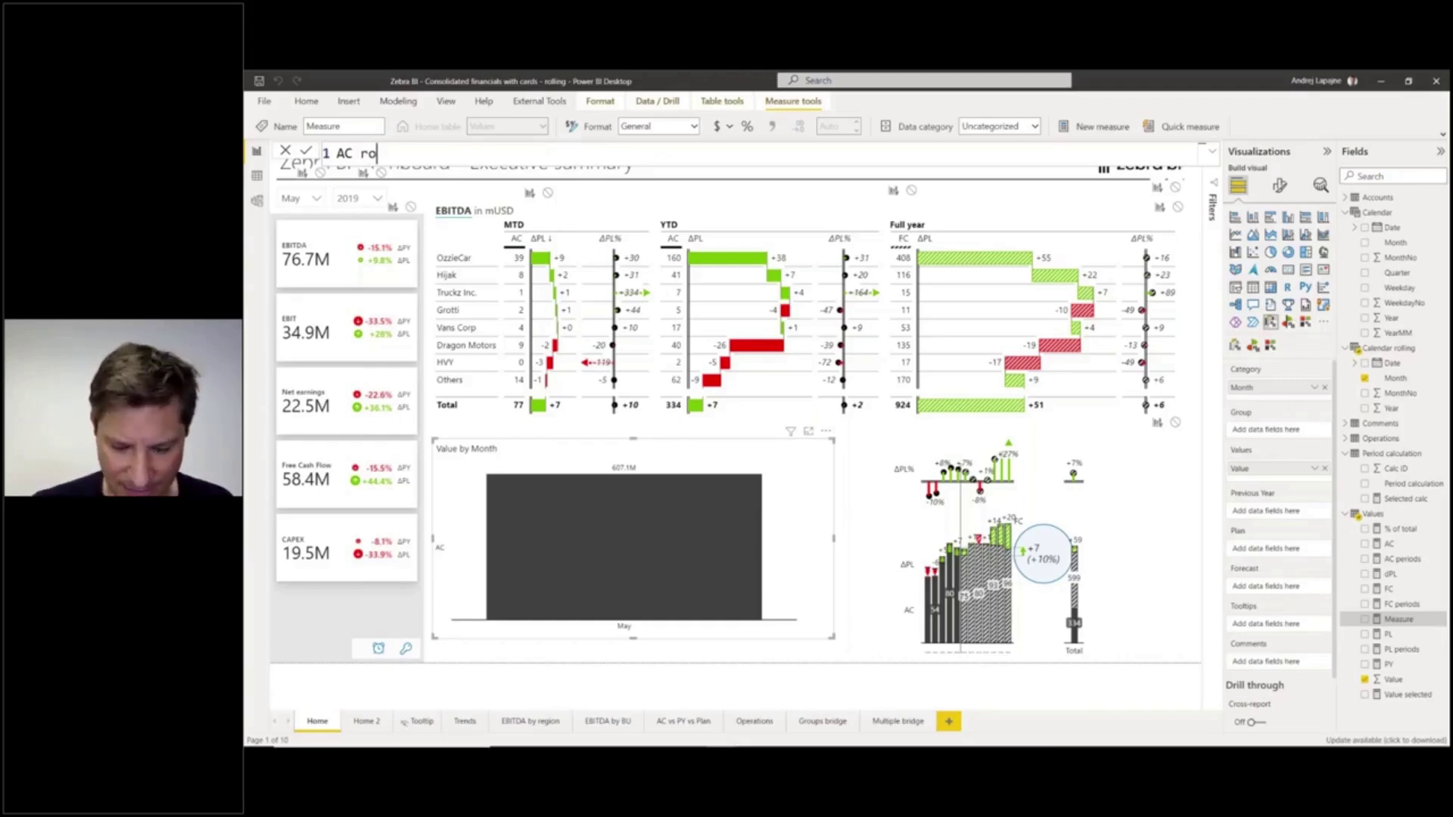
type("lling")
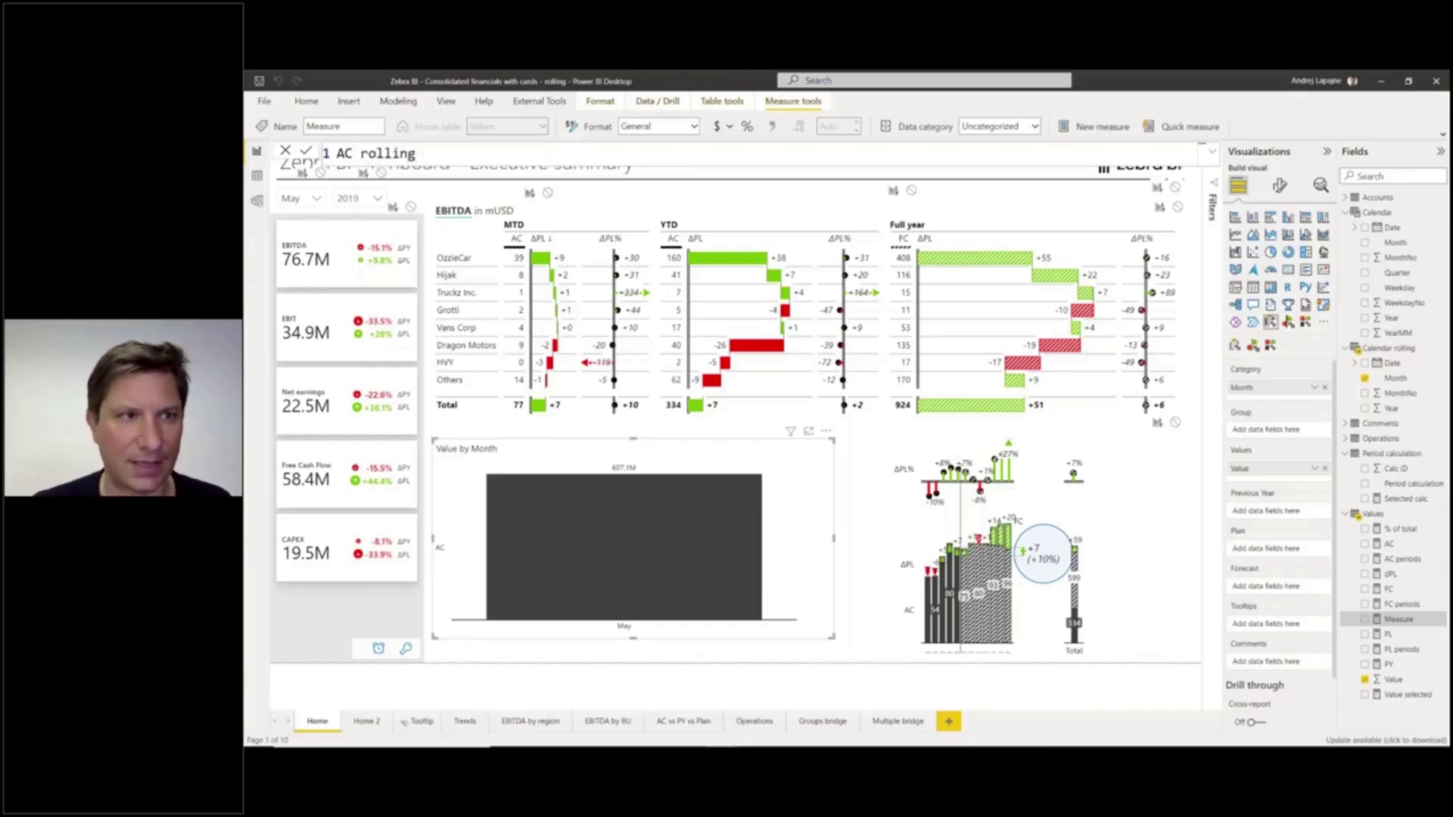
type(" = ")
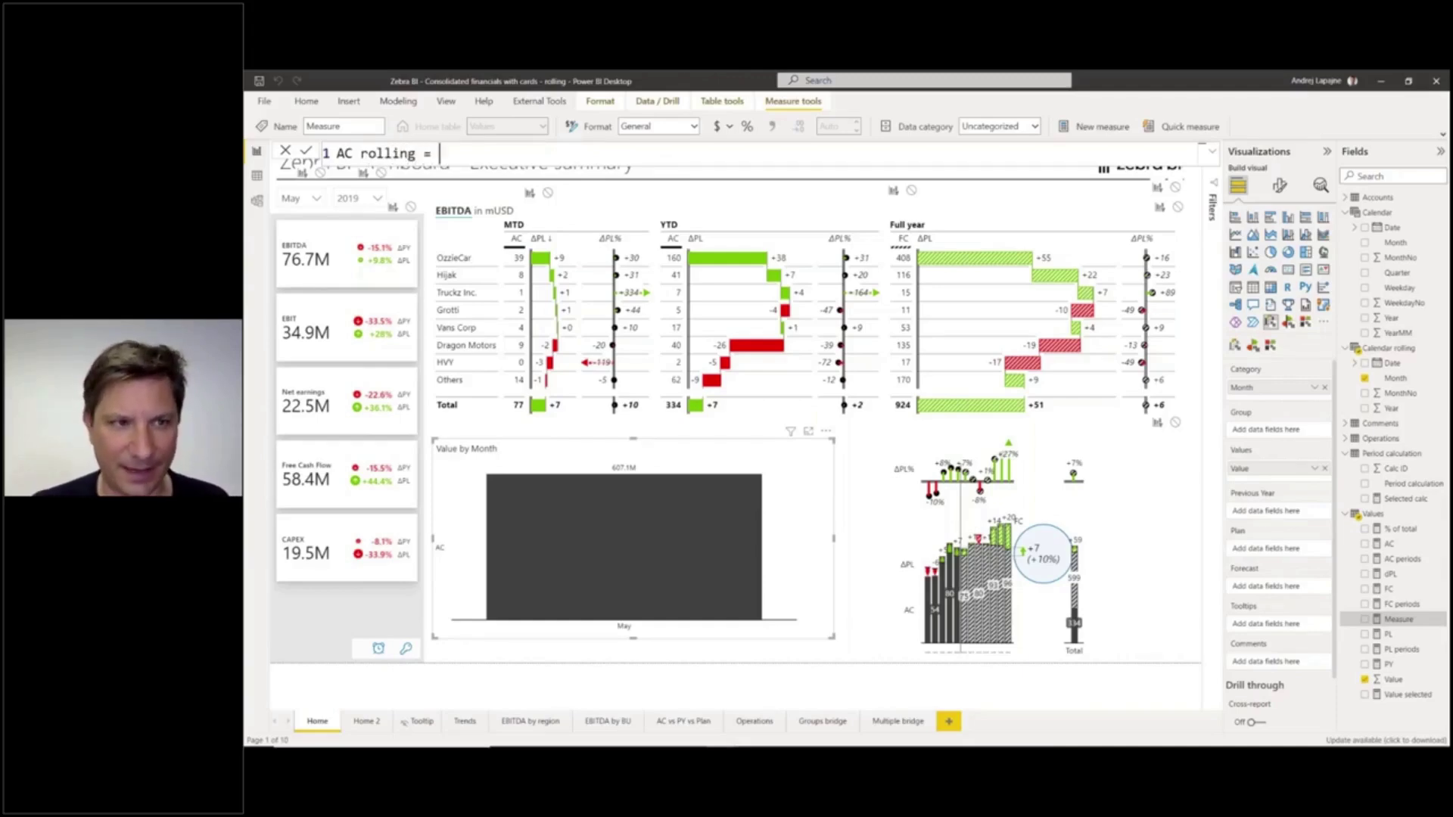
Start the AC rolling formula with CALCULATE, using 'Values'[AC] as its expression
type("C")
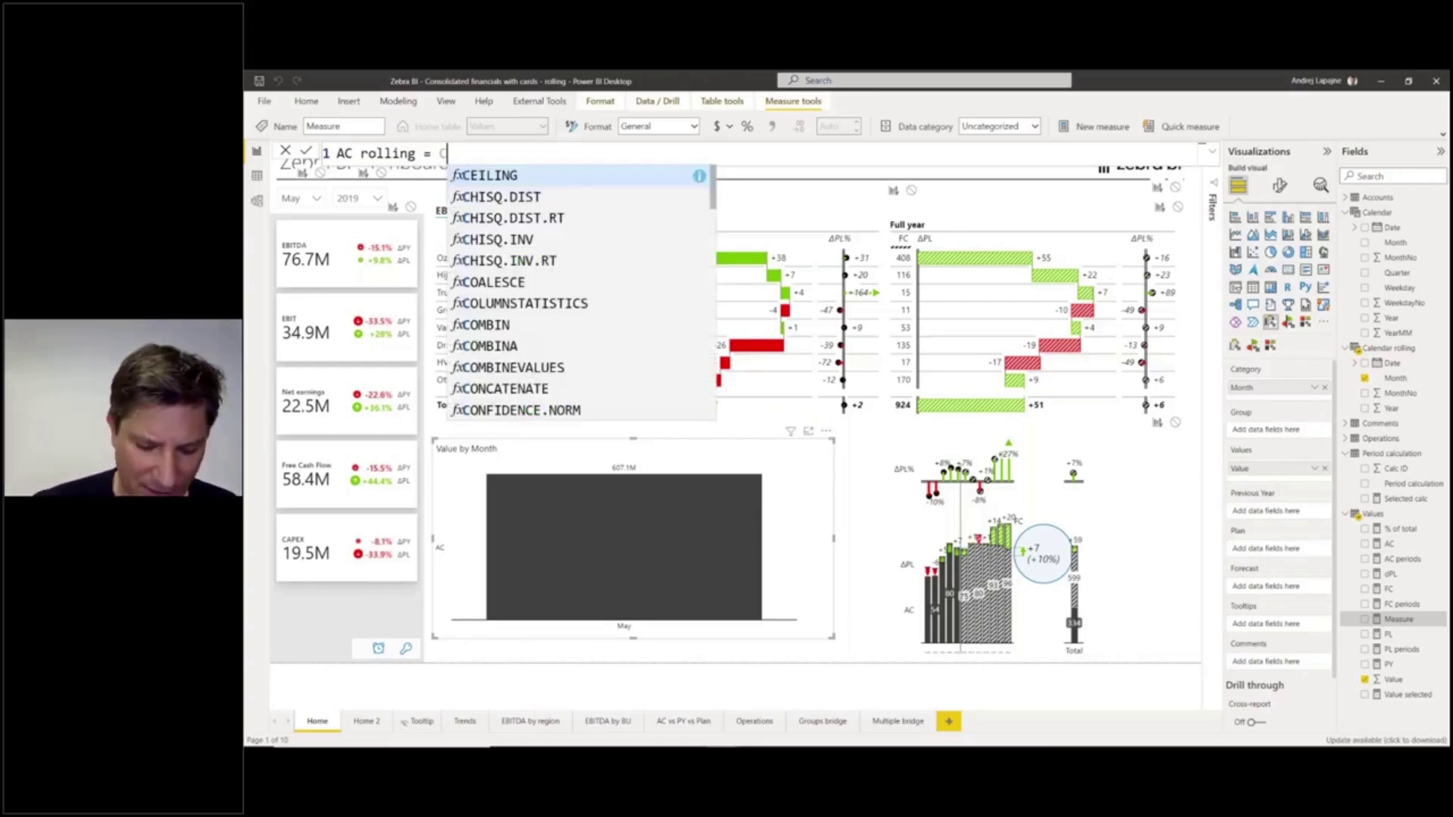
type("AL")
key("Tab")
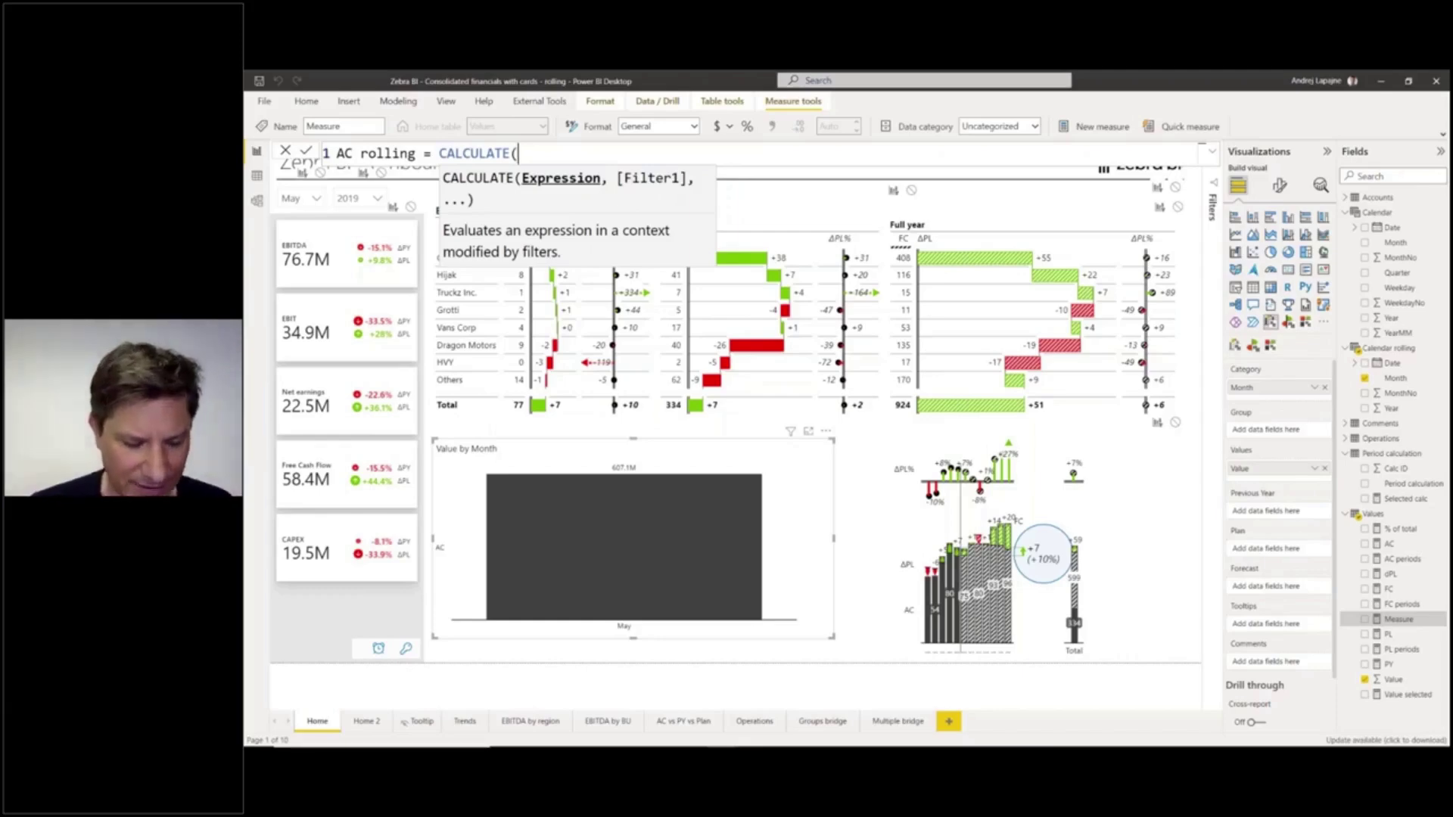
type("as")
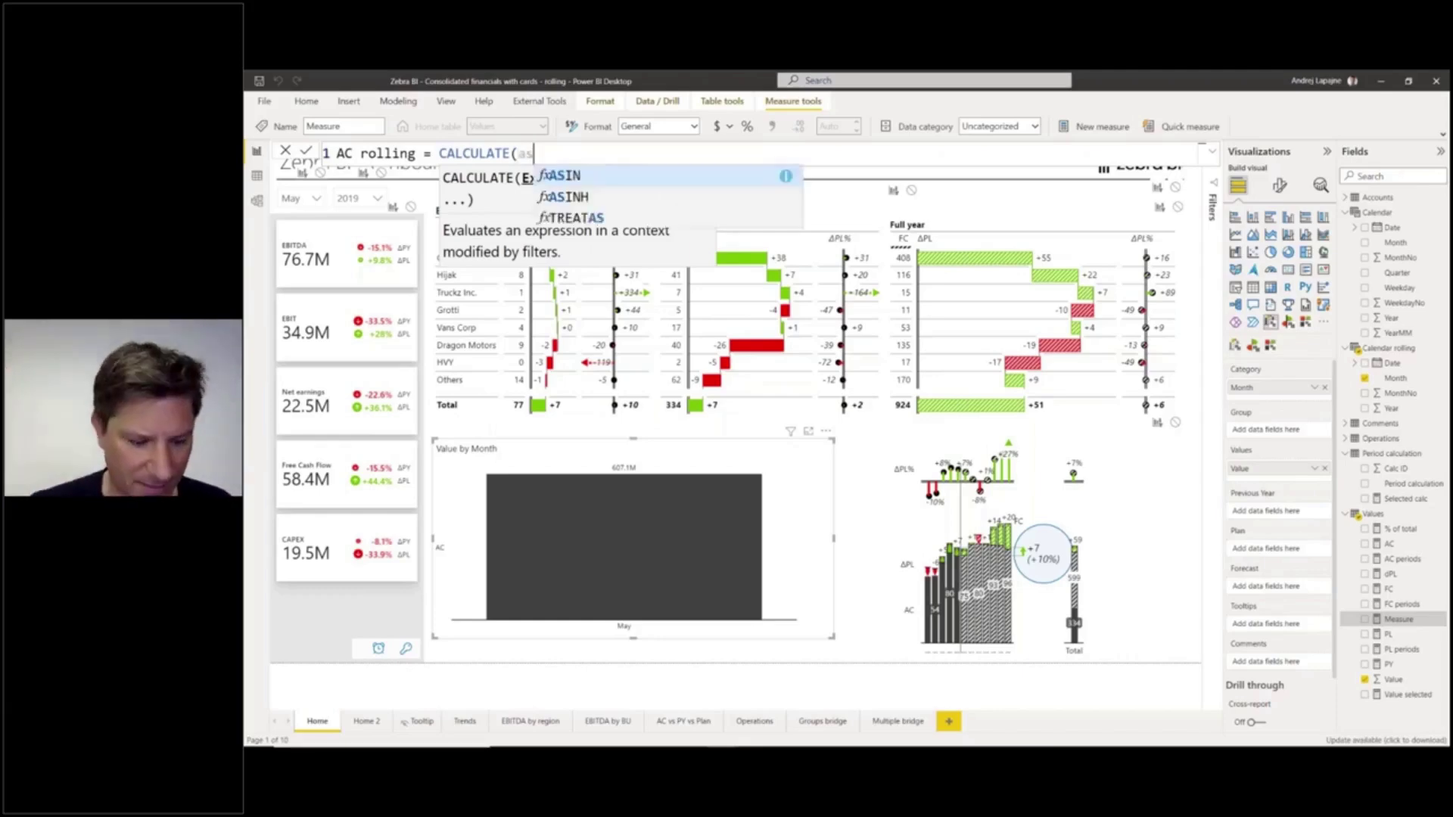
key("BackSpace")
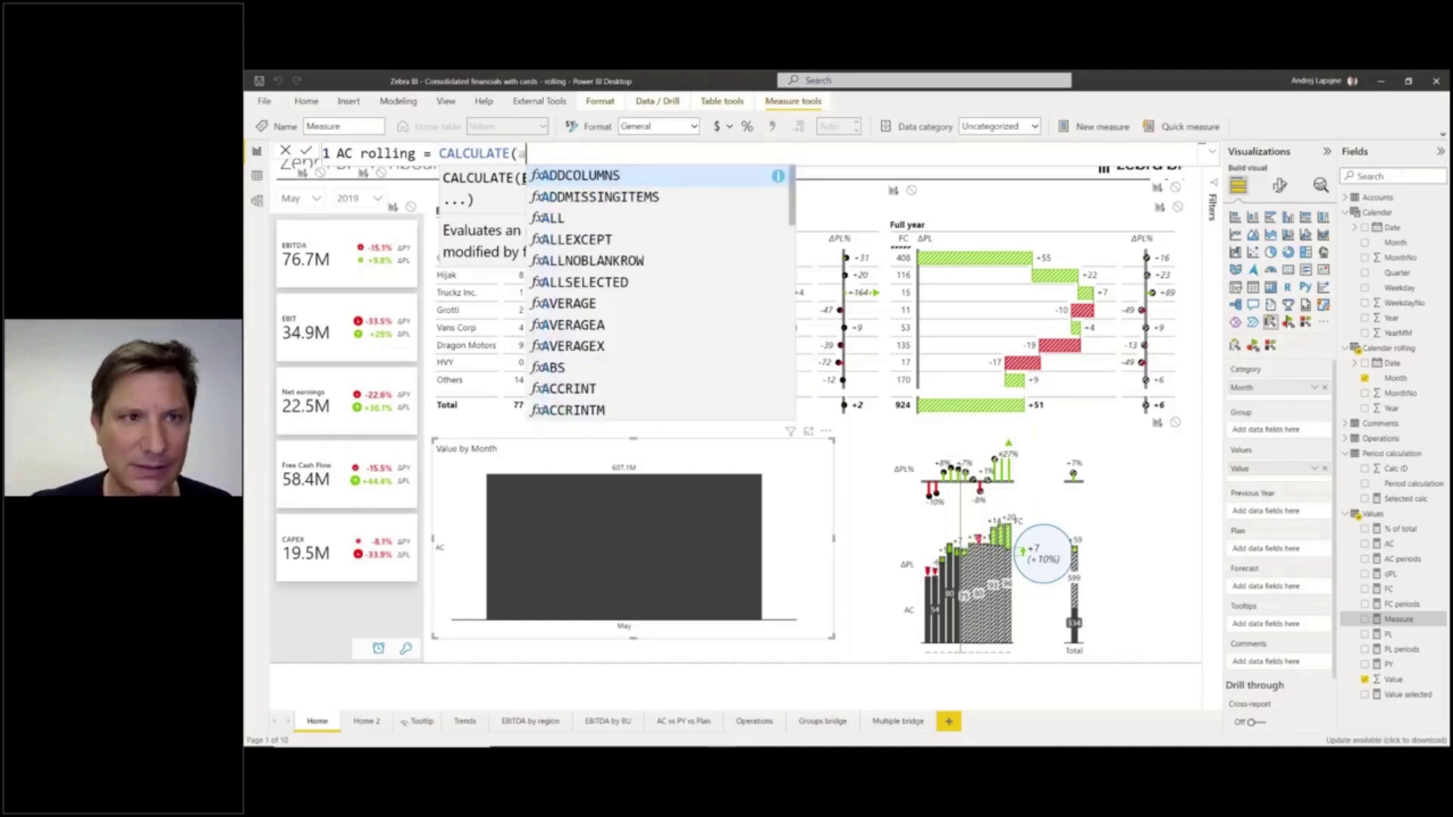
type("c")
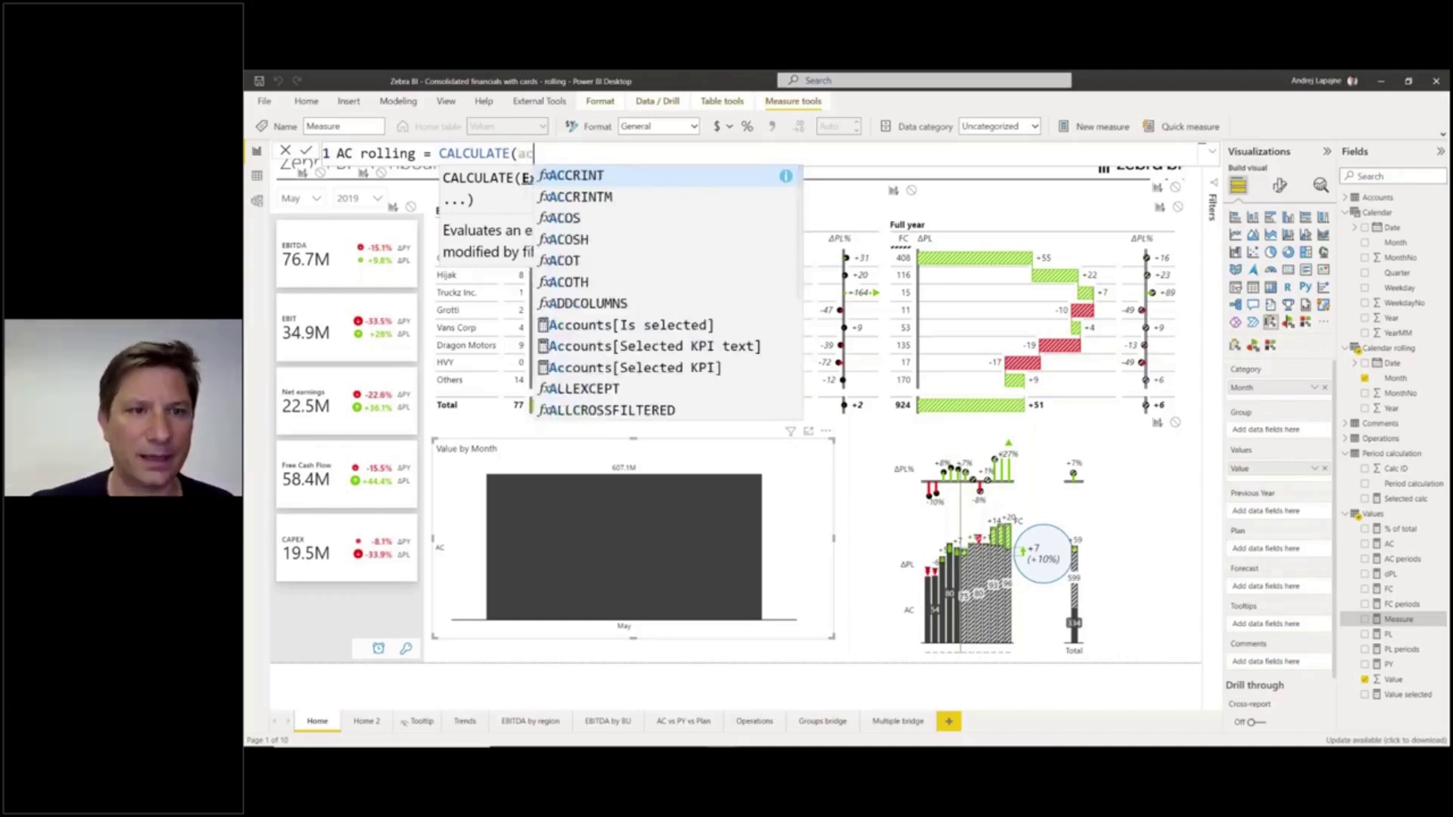
key("Down")
key("Down")
key("Down")
key("Down")
key("Down")
key("Down")
key("Down")
key("Down")
key("Down")
key("Down")
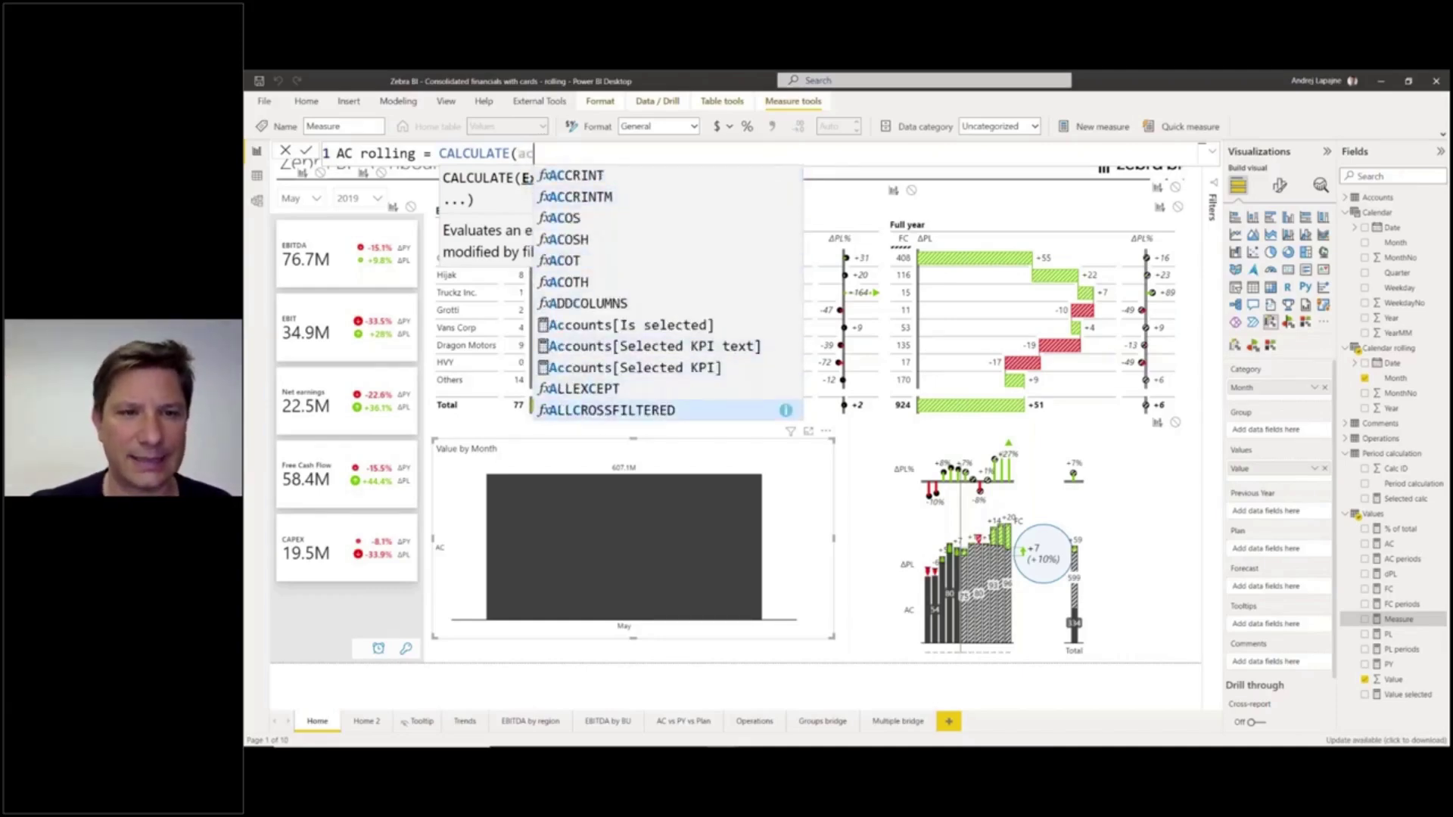
key("Down")
key("Down")
key("Down")
key("Down")
key("Up")
key("Up")
key("Up")
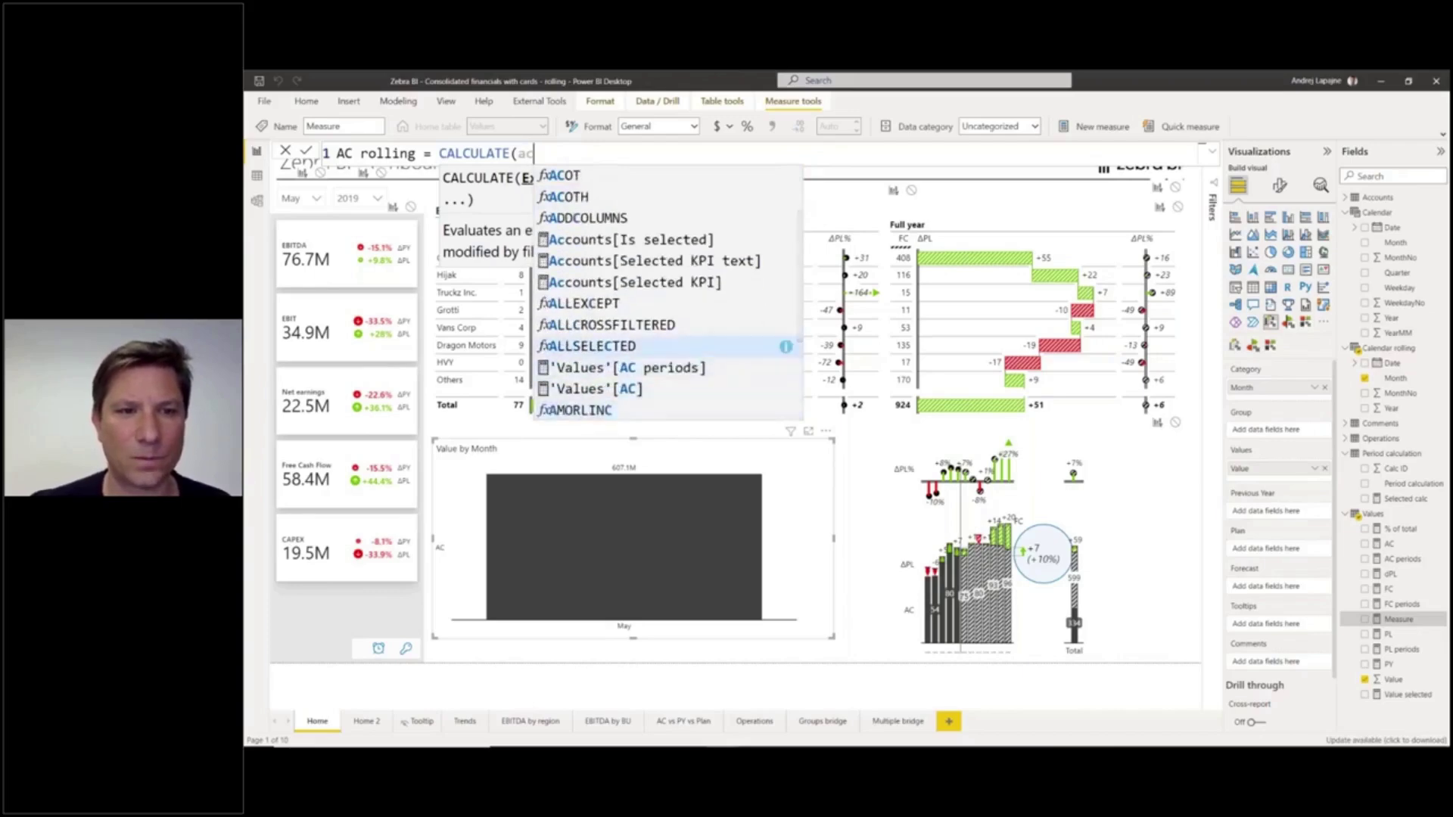
key("Down")
key("Down")
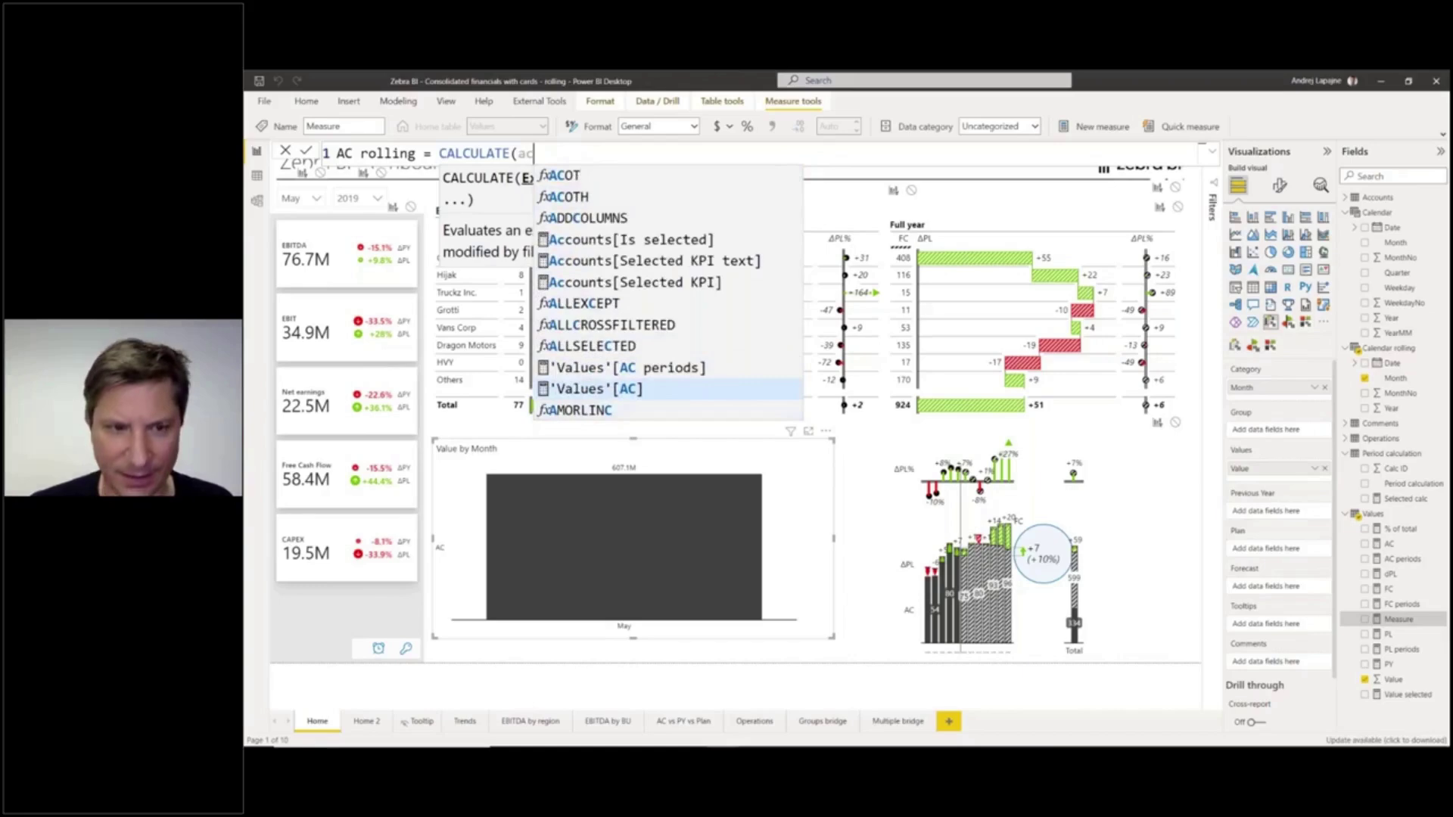
key("Tab")
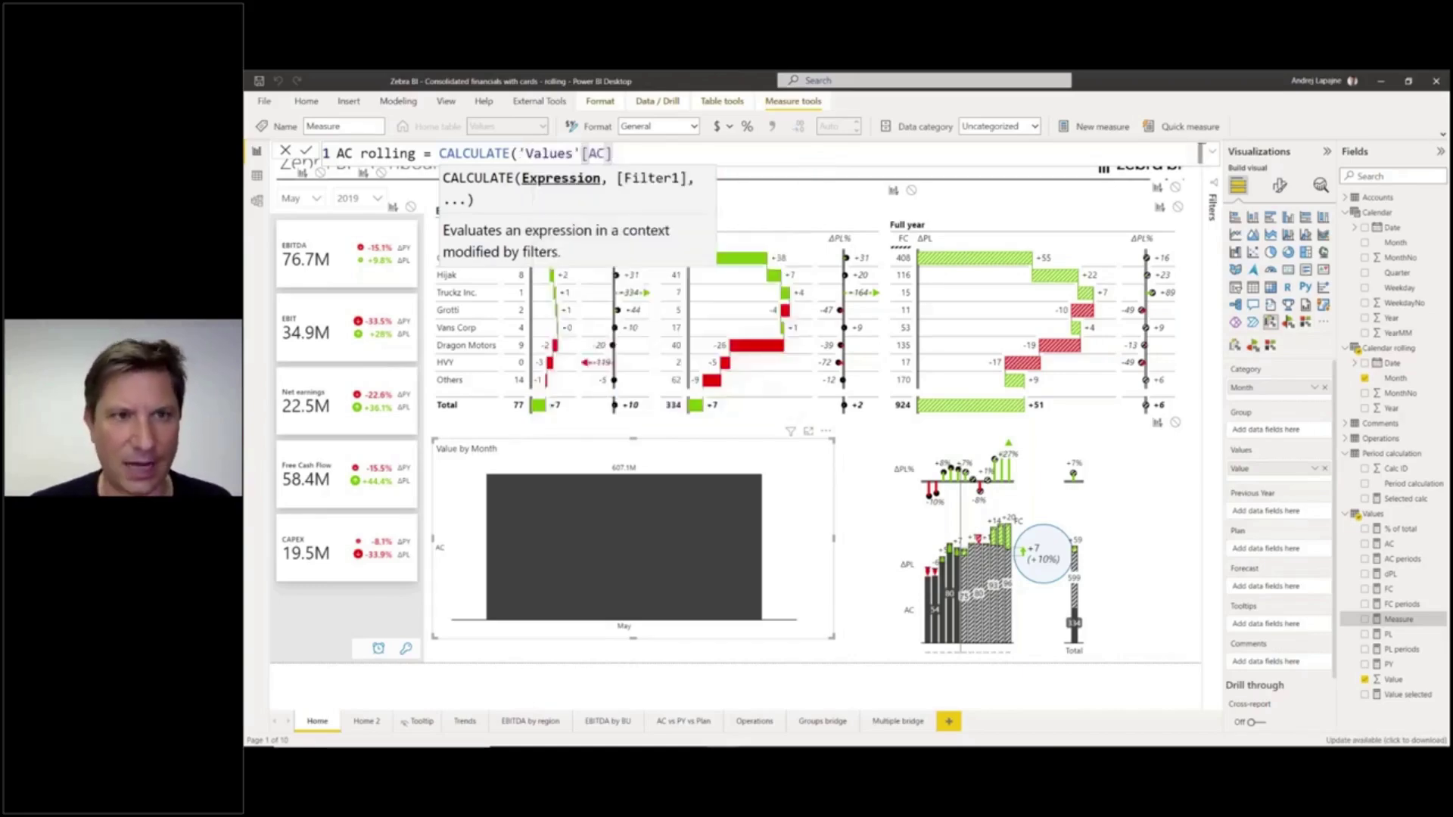
Add DATESINPERIOD as the filter argument of CALCULATE
type(",")
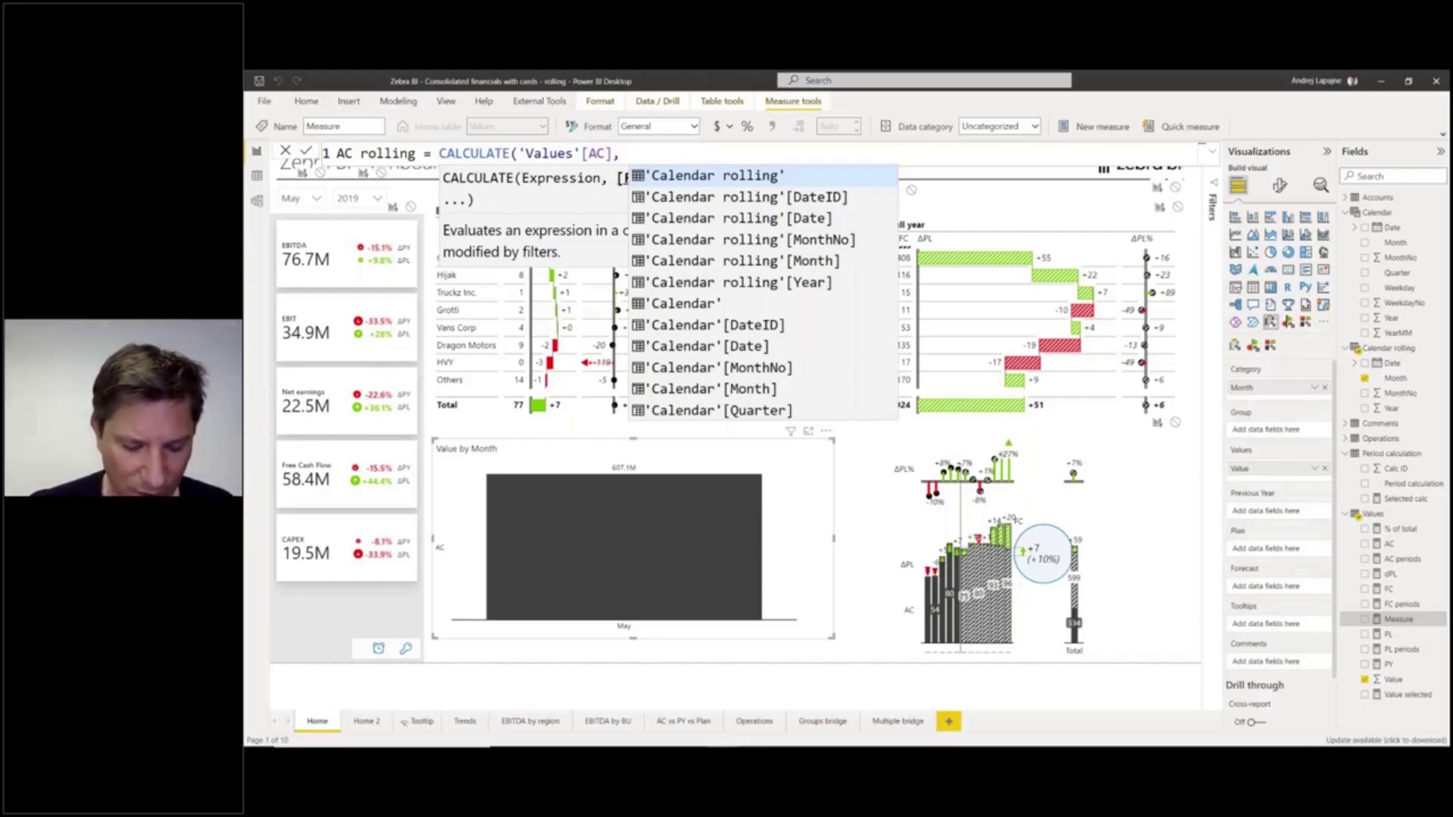
type("da")
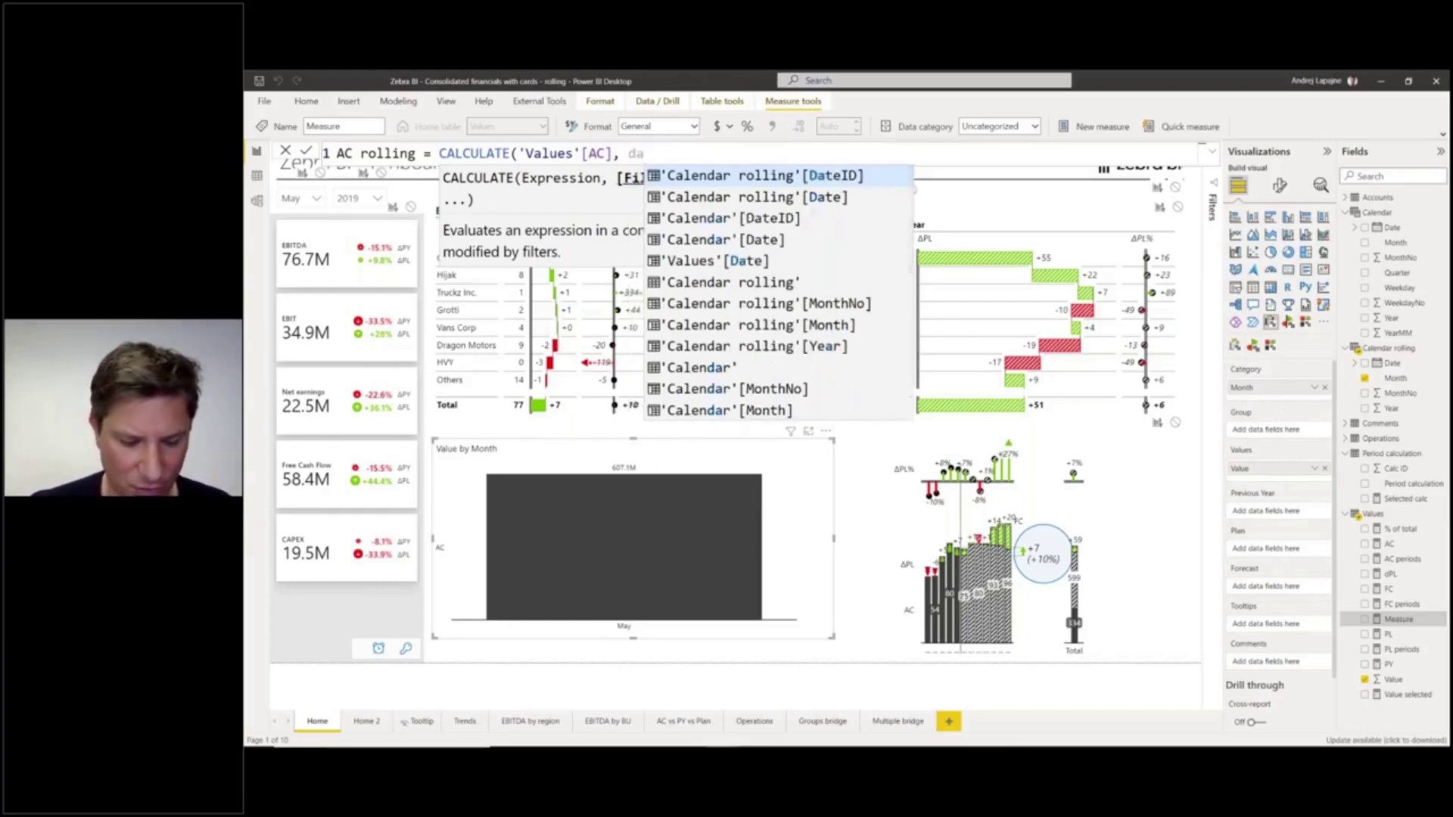
type("te")
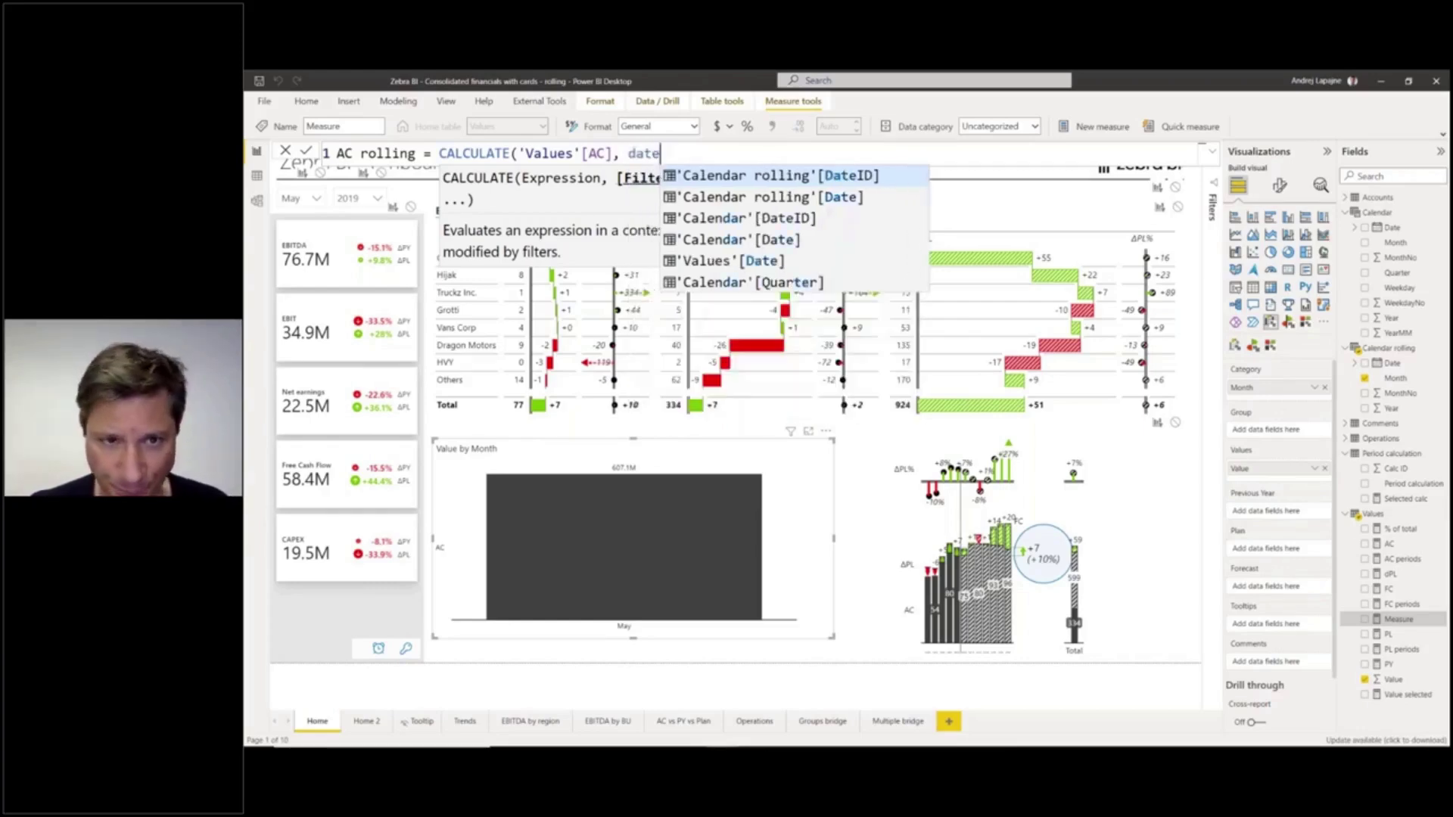
type("s")
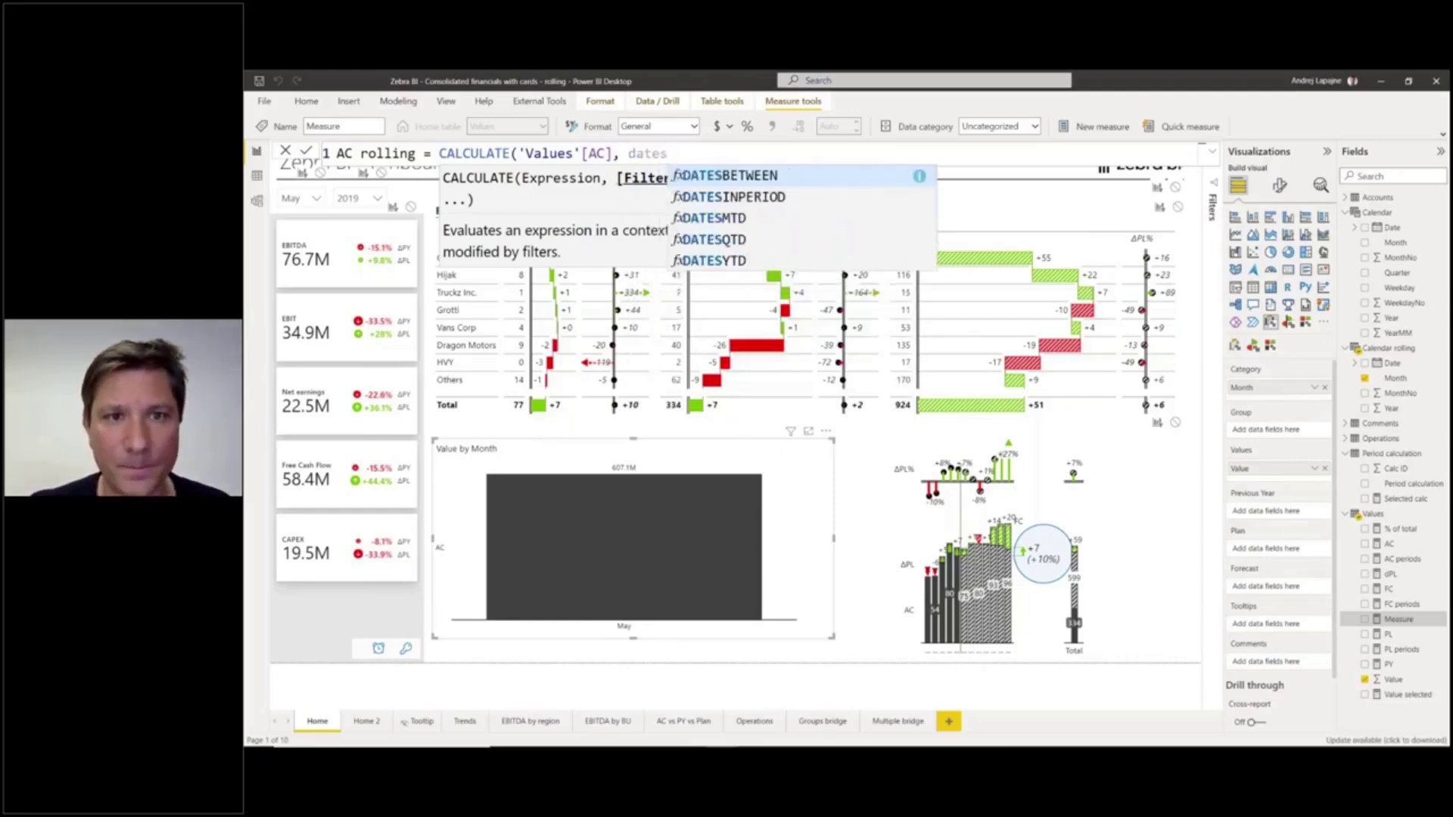
type("in")
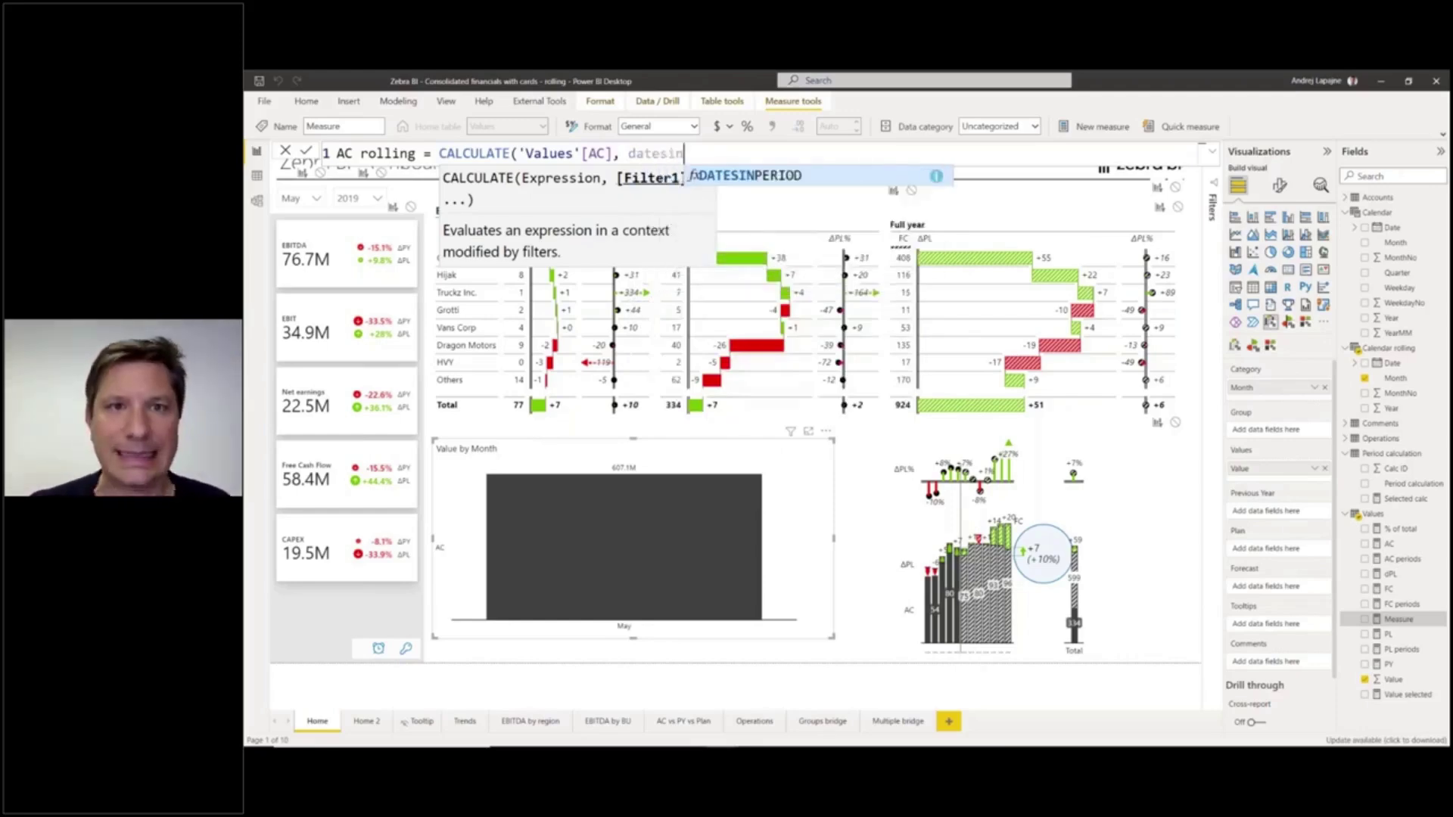
key("Tab")
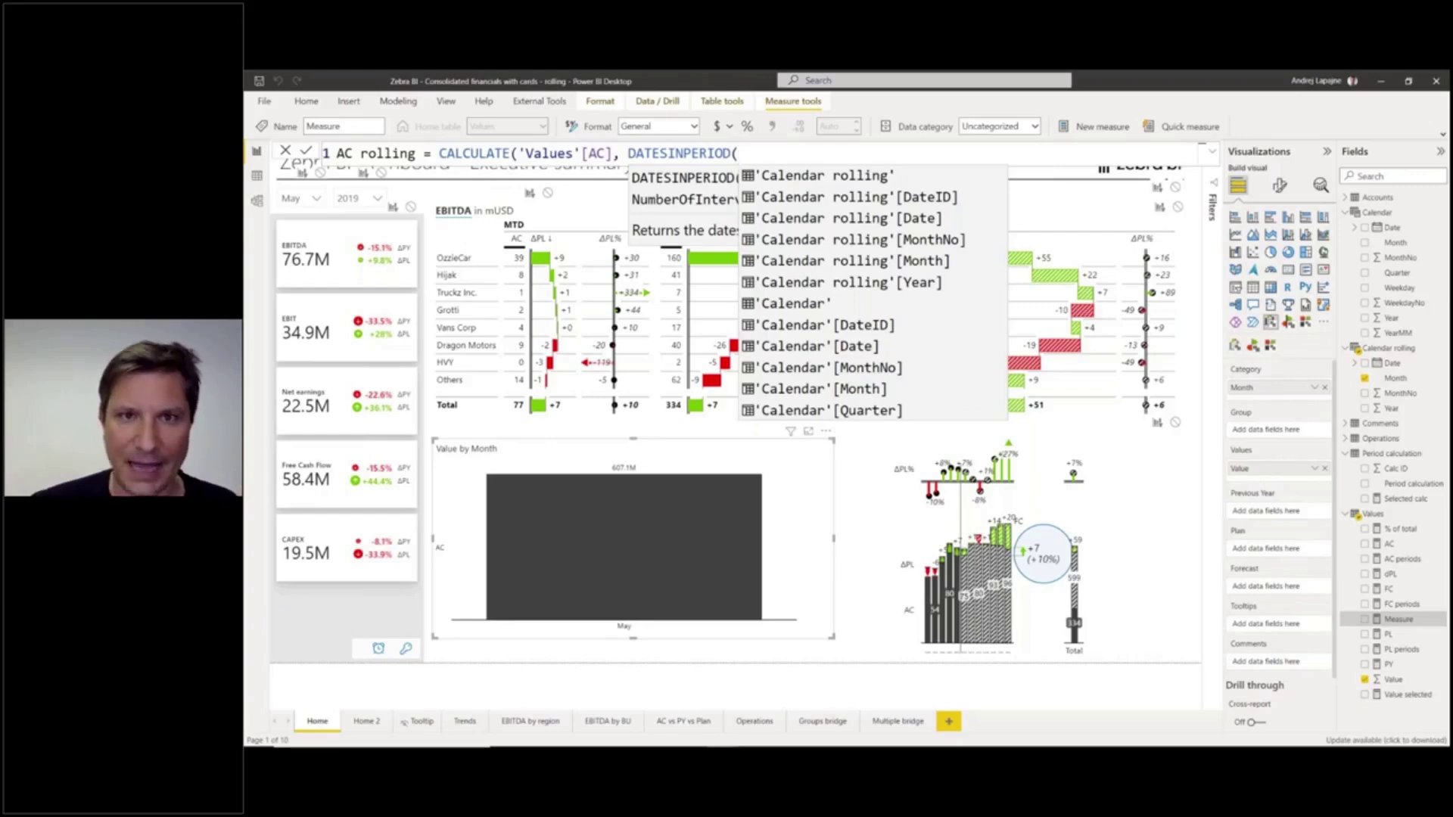
Enter 'Calendar'[Date] as the Dates argument of DATESINPERIOD
type("date")
key("Down")
key("Down")
key("Down")
key("Down")
key("Down")
key("Down")
key("Down")
key("Down")
key("Down")
key("Down")
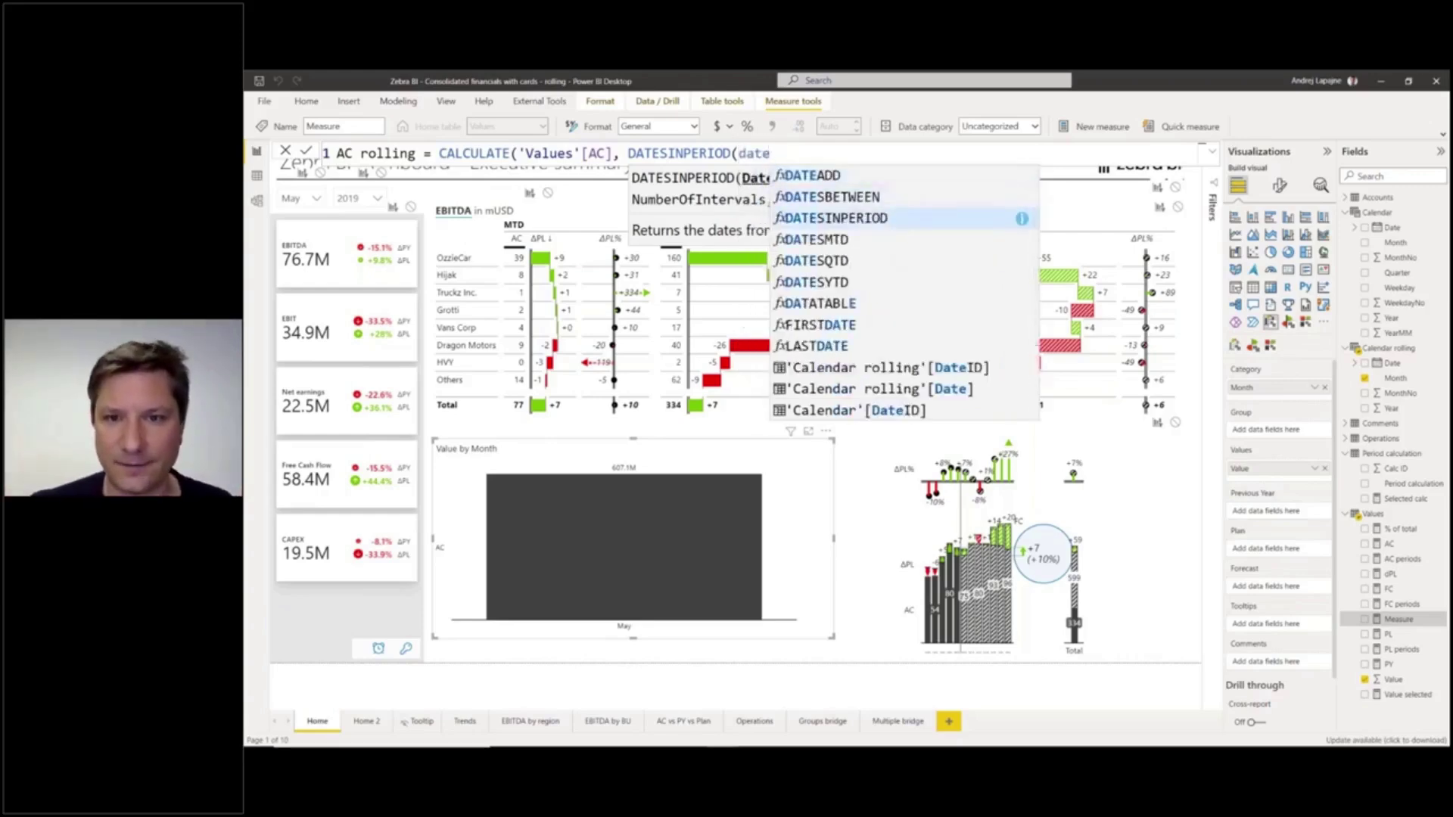
key("Down")
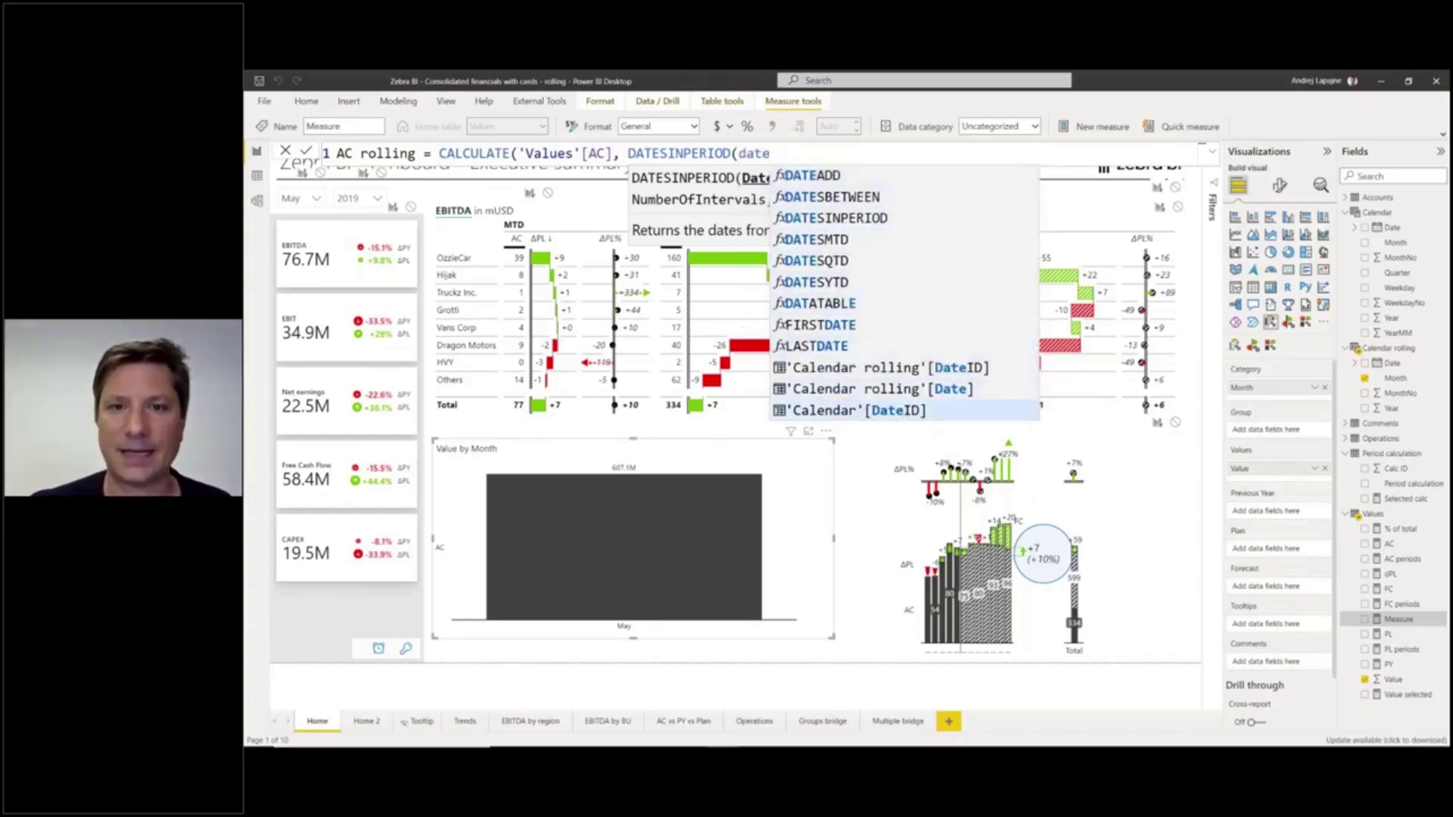
key("Down")
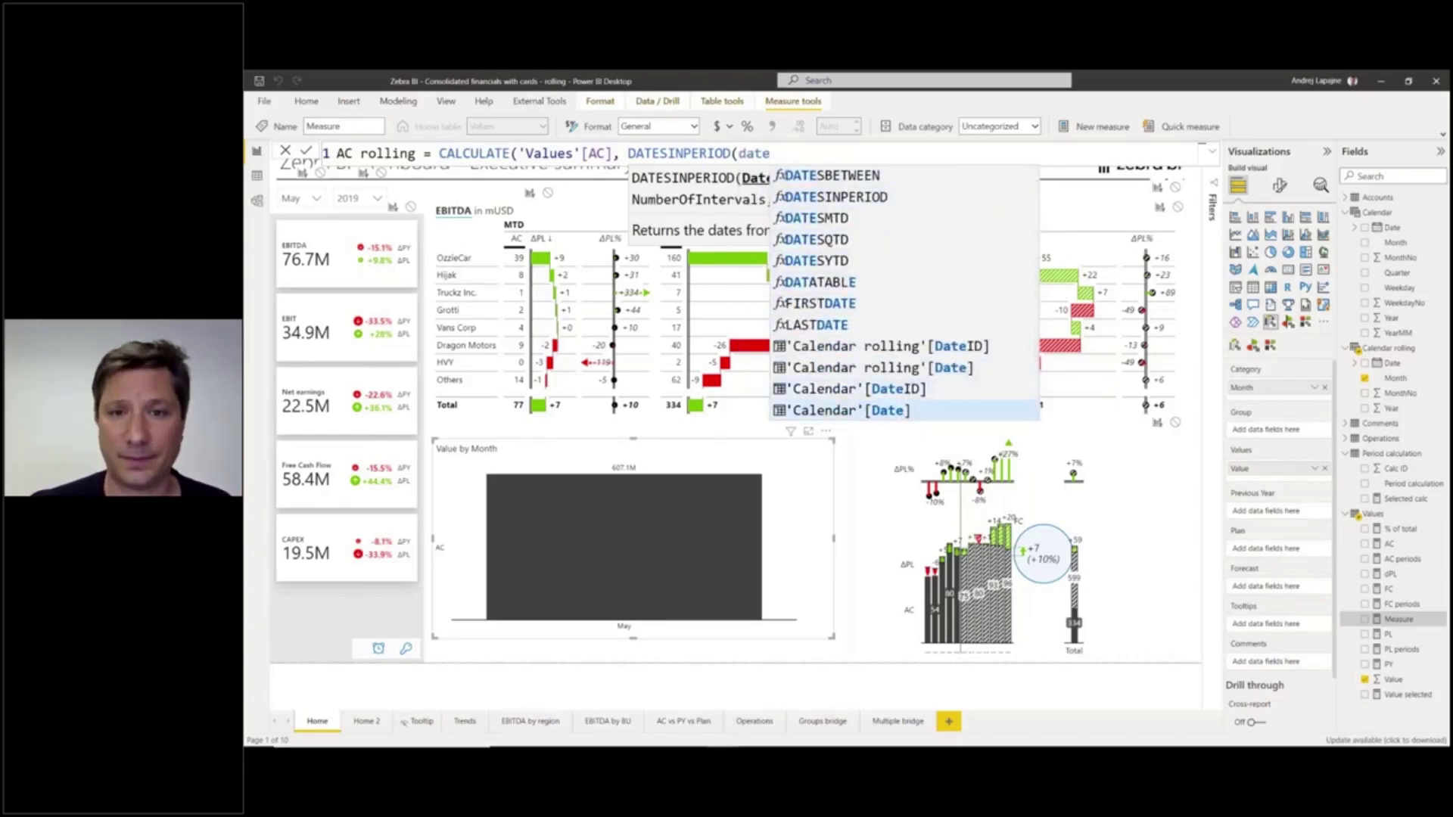
key("Tab")
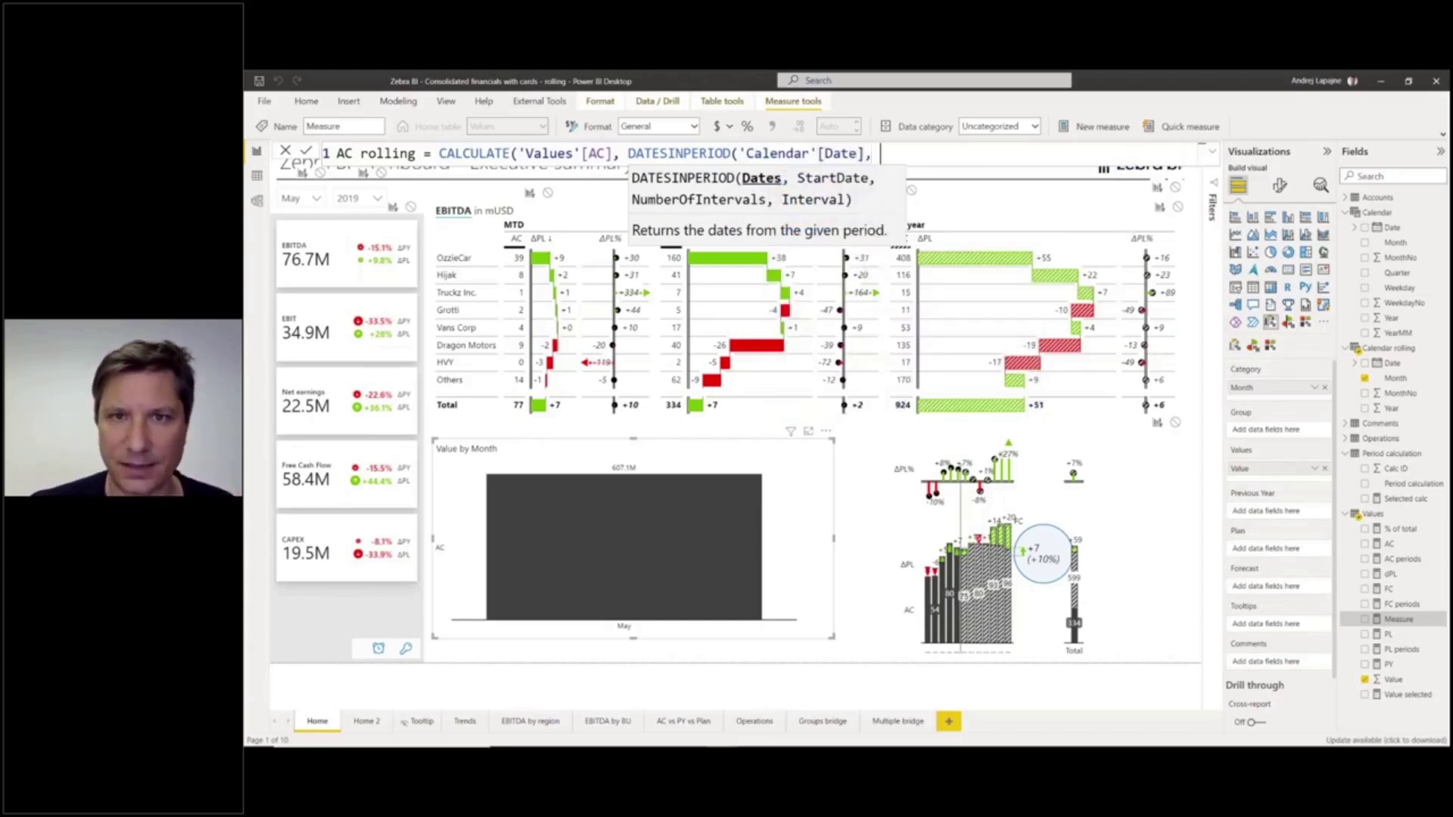
type(",")
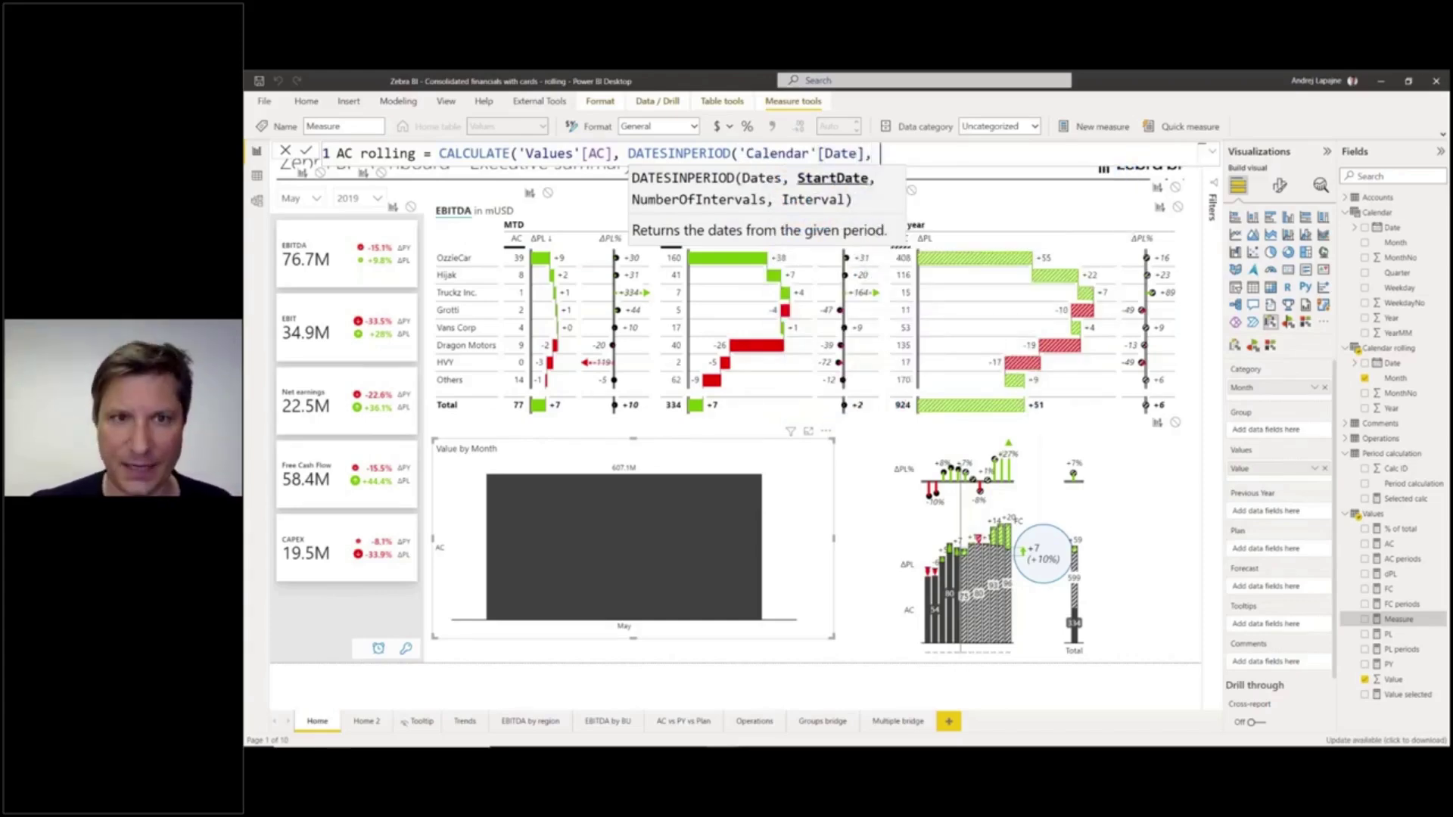
key("BackSpace")
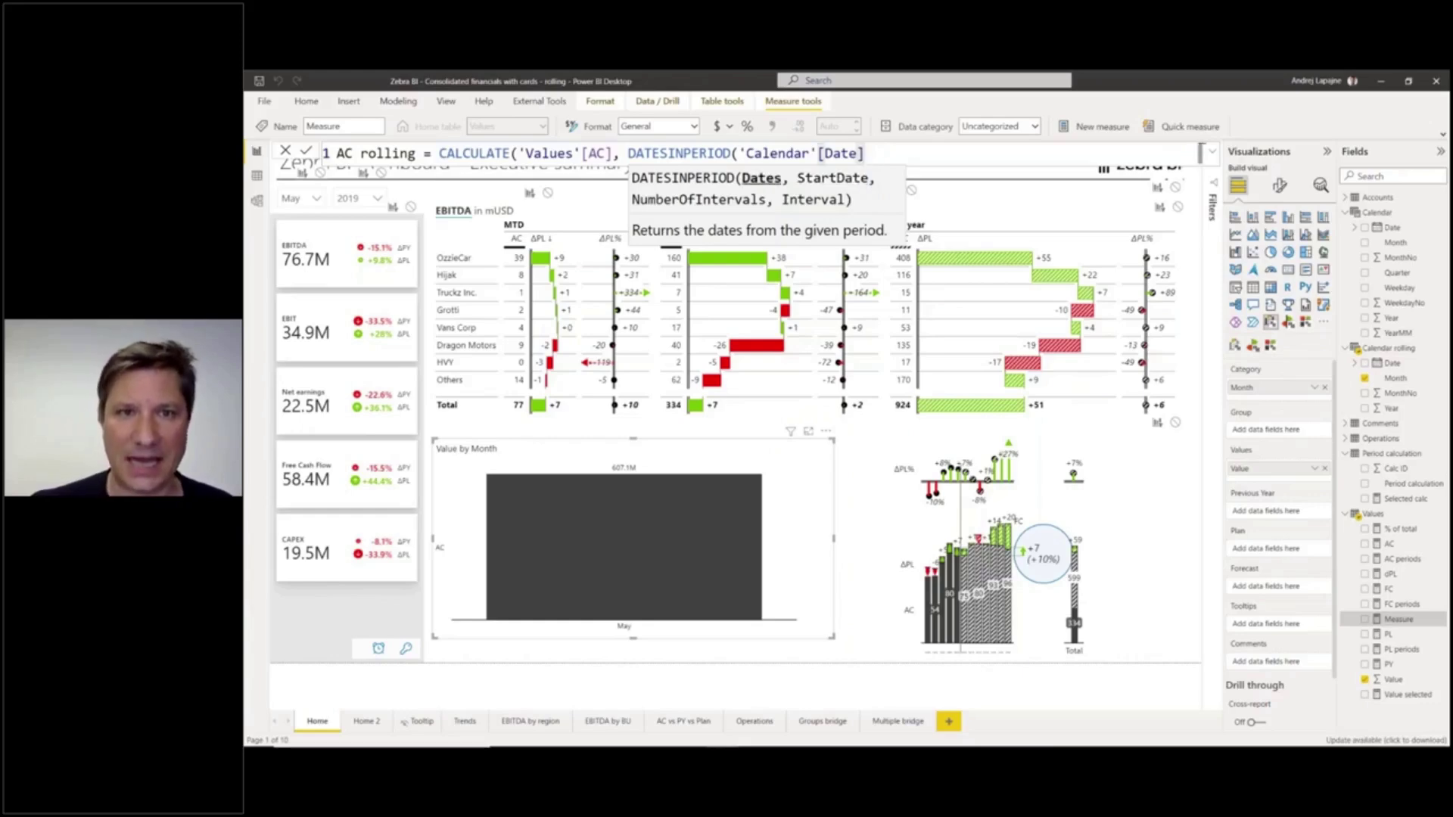
type(",")
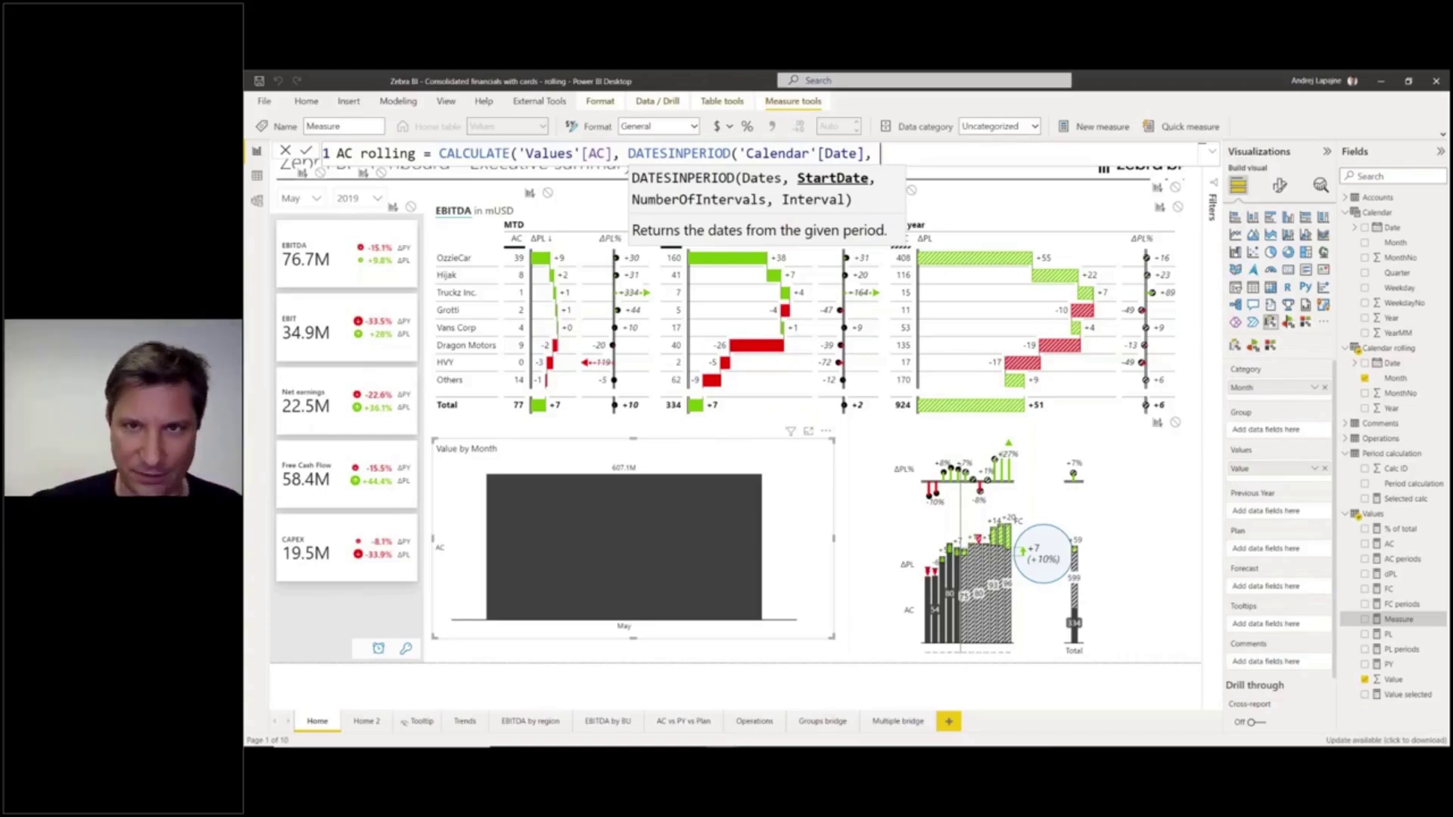
Insert the STARTOFYEAR function as the StartDate argument of DATESINPERIOD
type("STA")
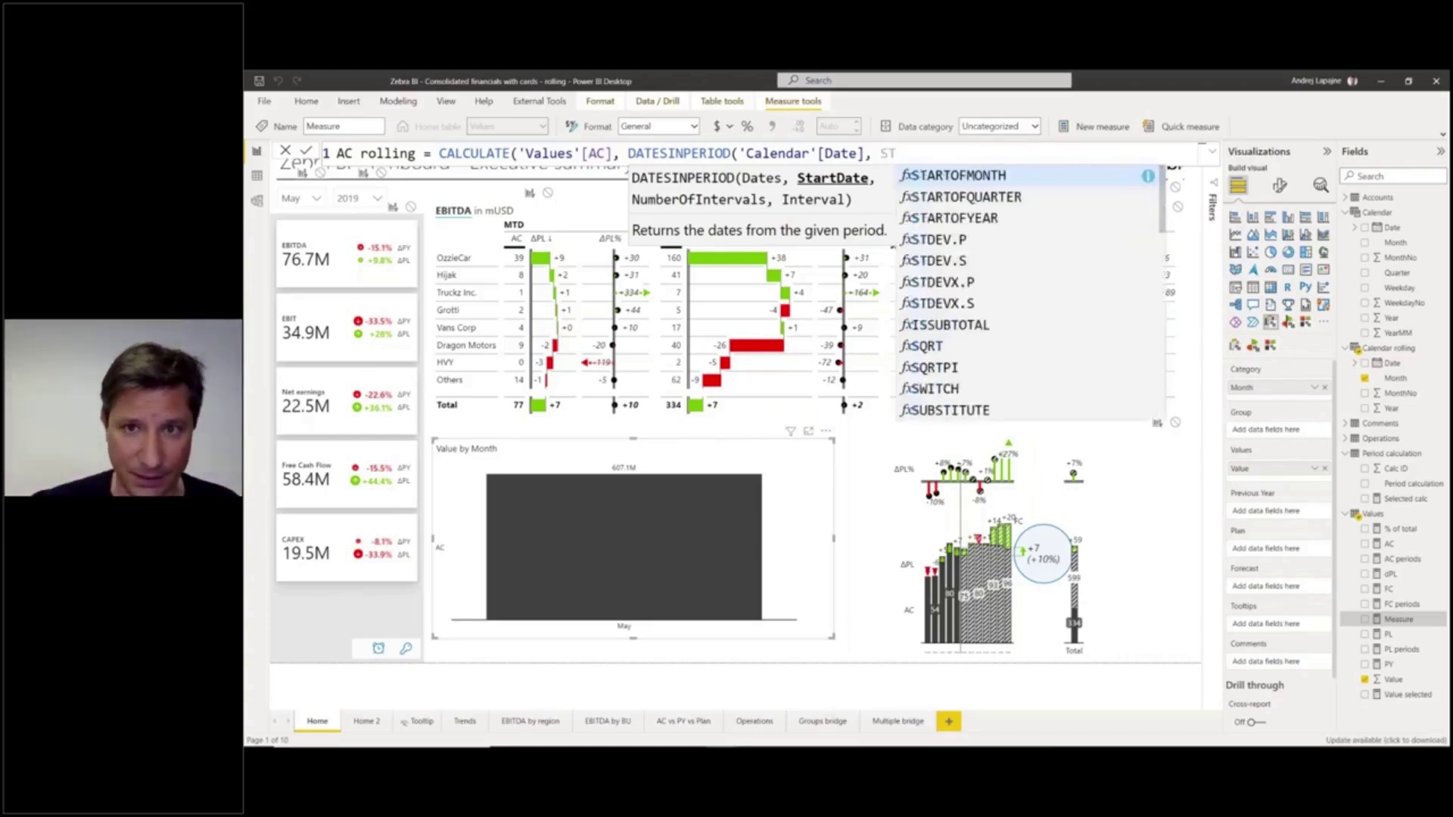
key("Down")
key("Down")
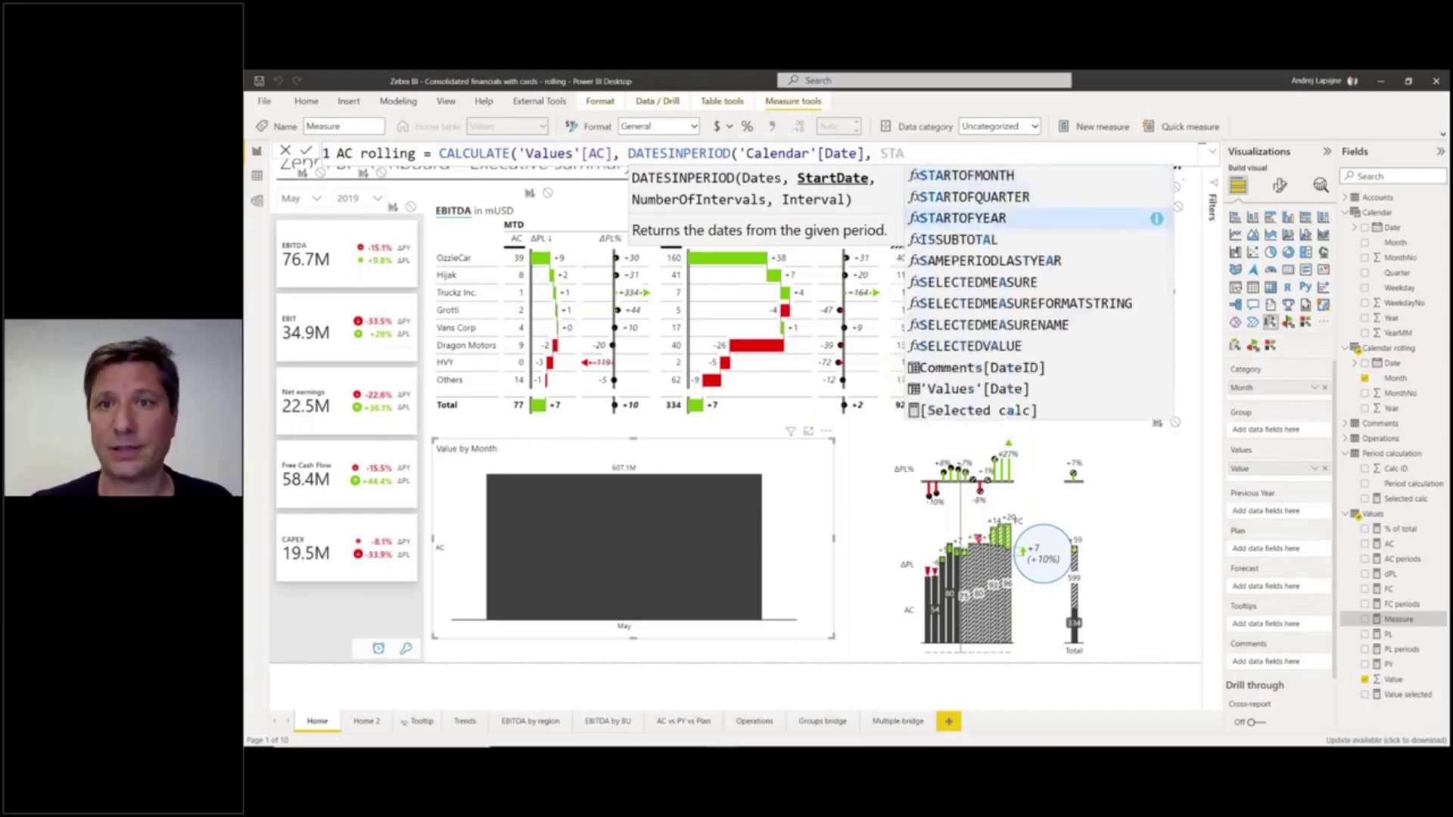
key("Tab")
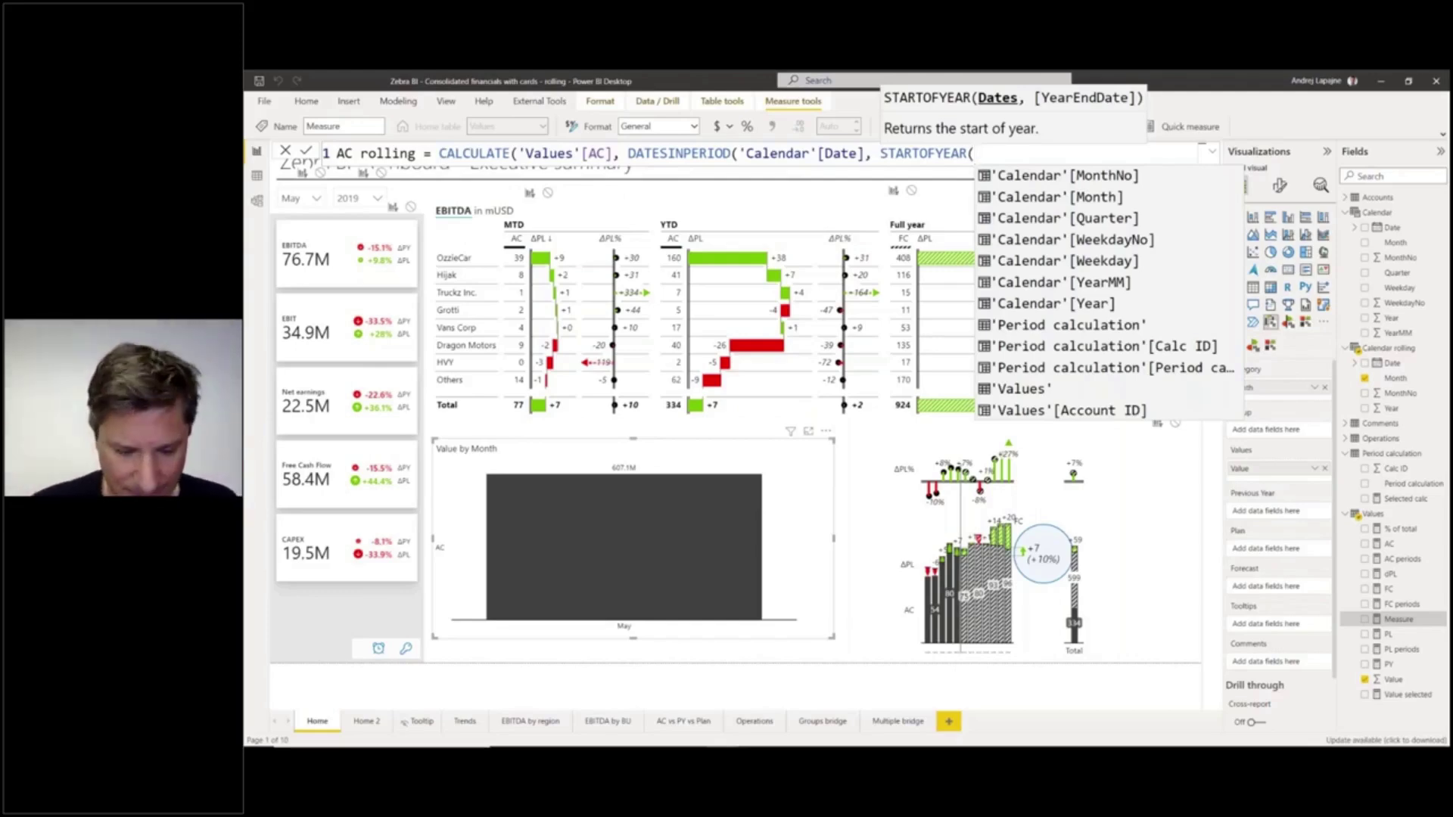
Enter 'Calendar'[Date] as the Dates argument of STARTOFYEAR and close the function
type("date")
key("Down")
key("Down")
key("Down")
key("Down")
key("Down")
key("Down")
key("Down")
key("Down")
key("Down")
key("Down")
key("Down")
key("Down")
key("Down")
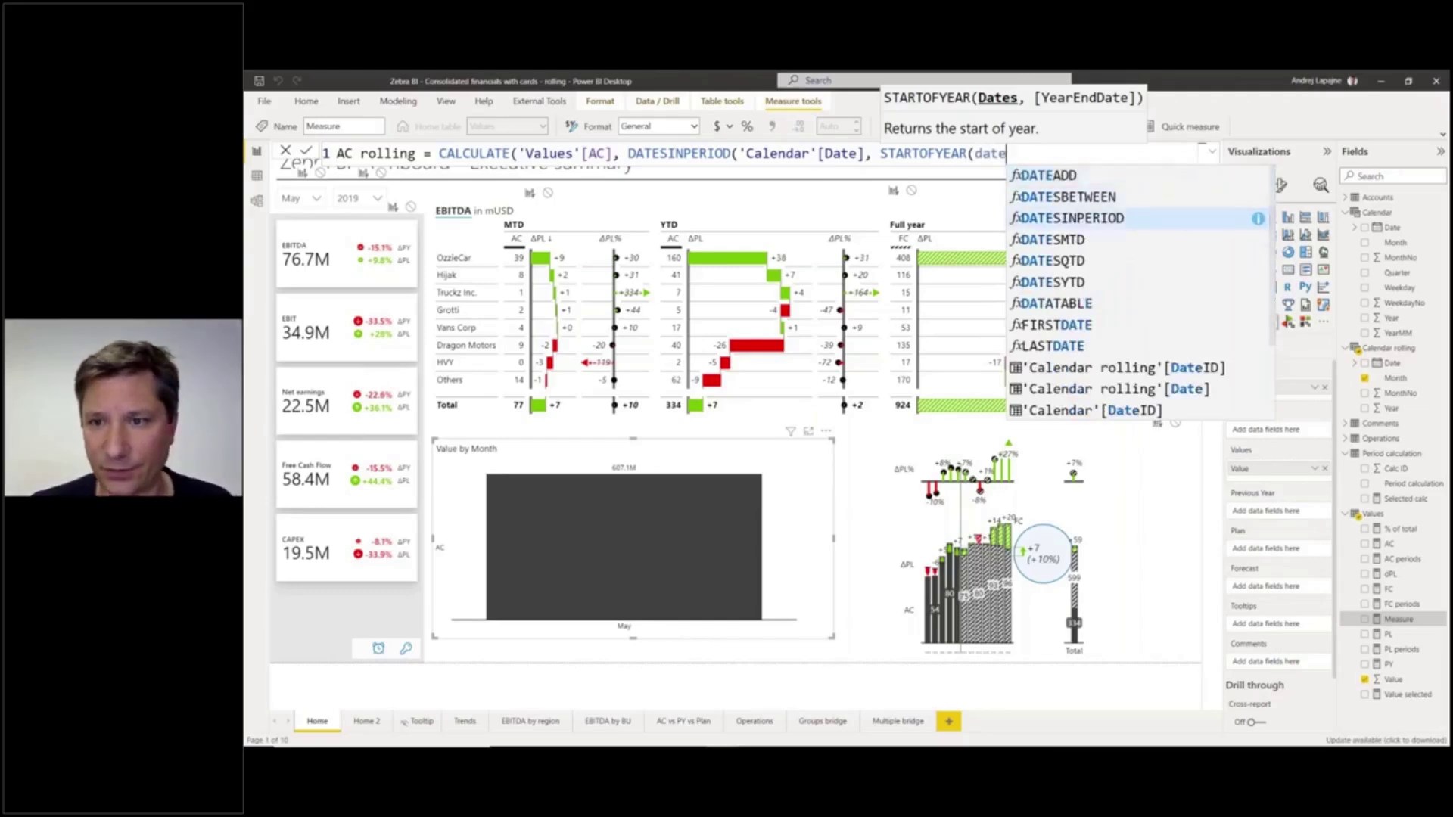
key("Up")
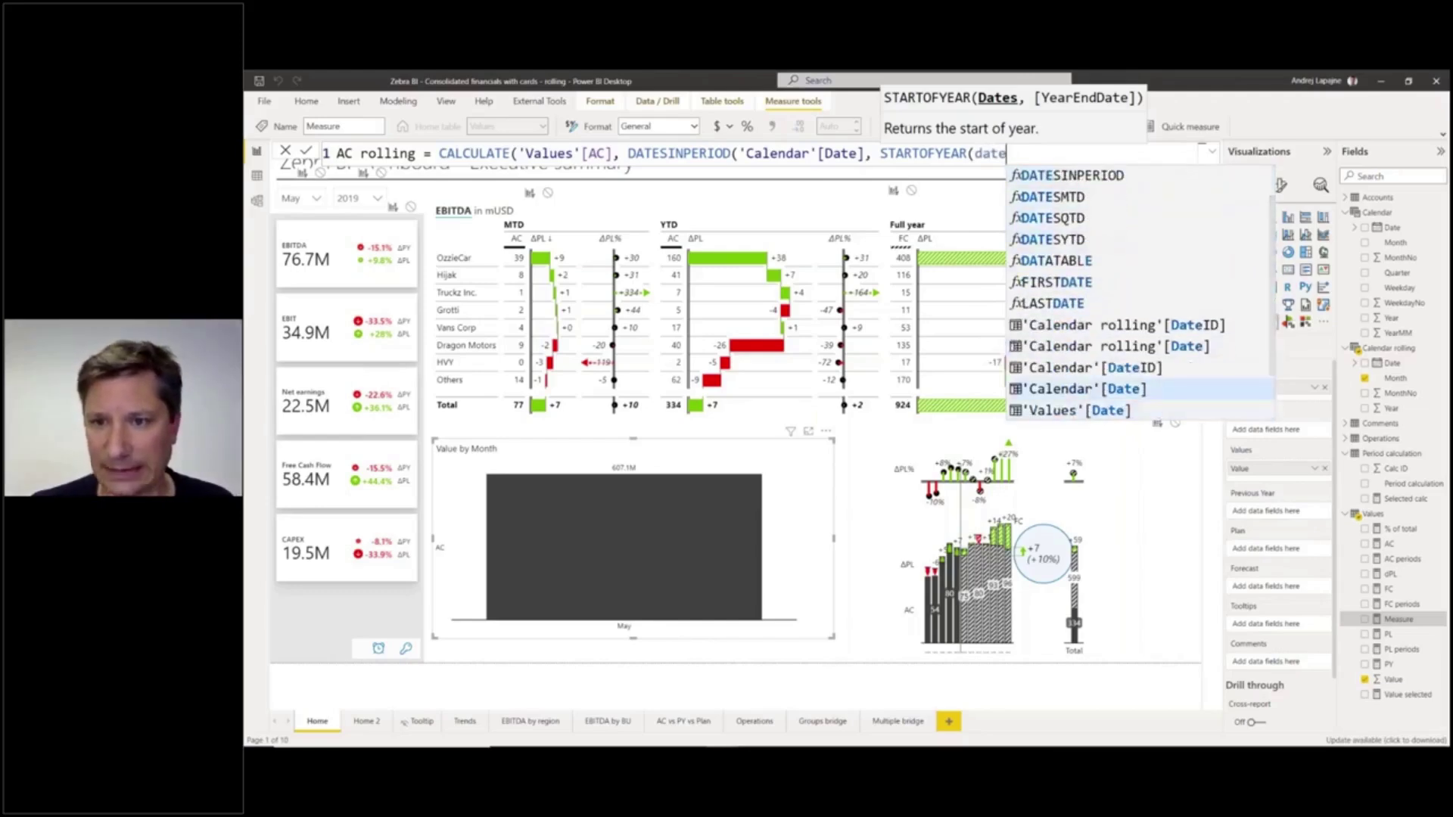
key("Tab")
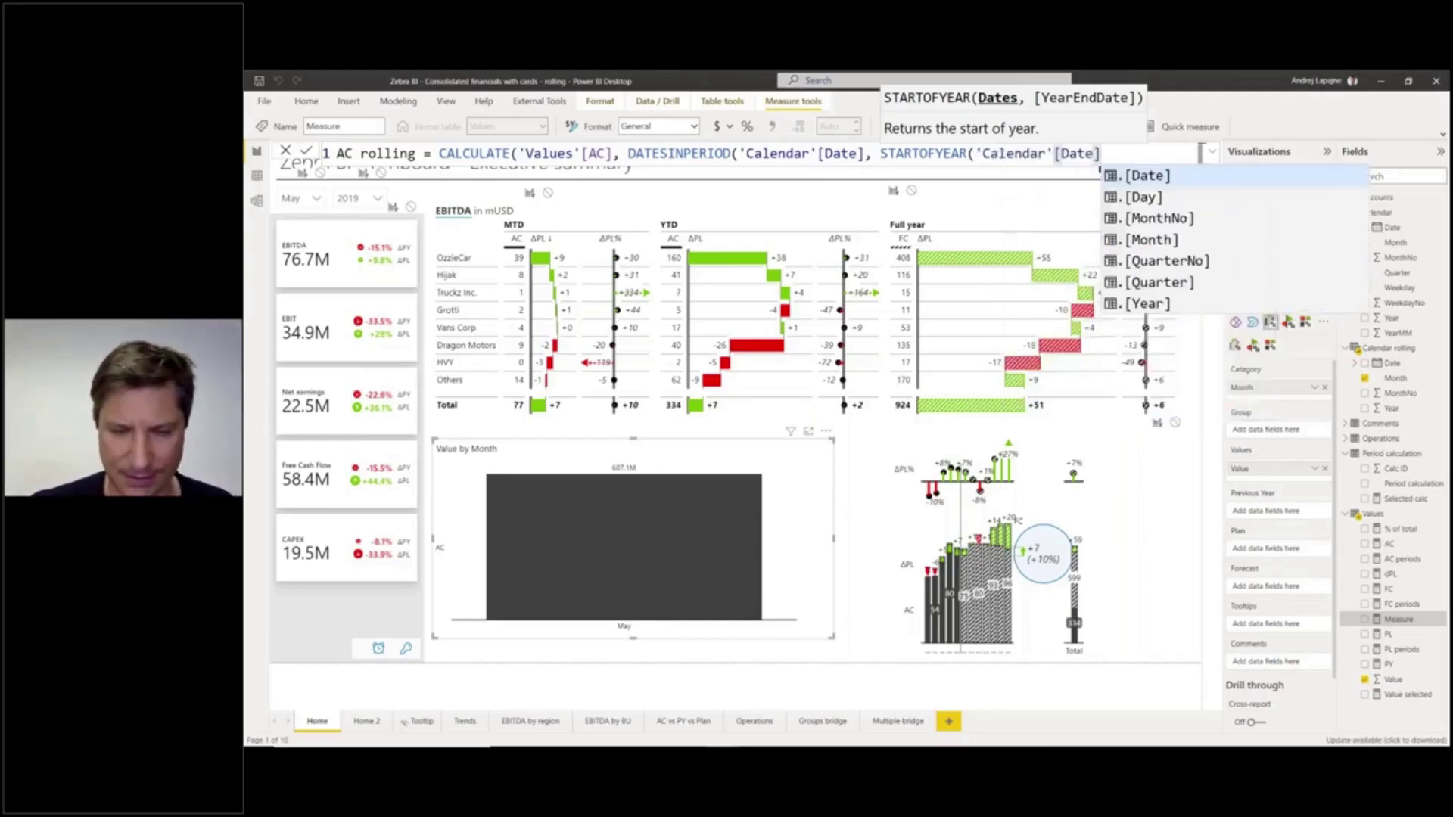
type(")")
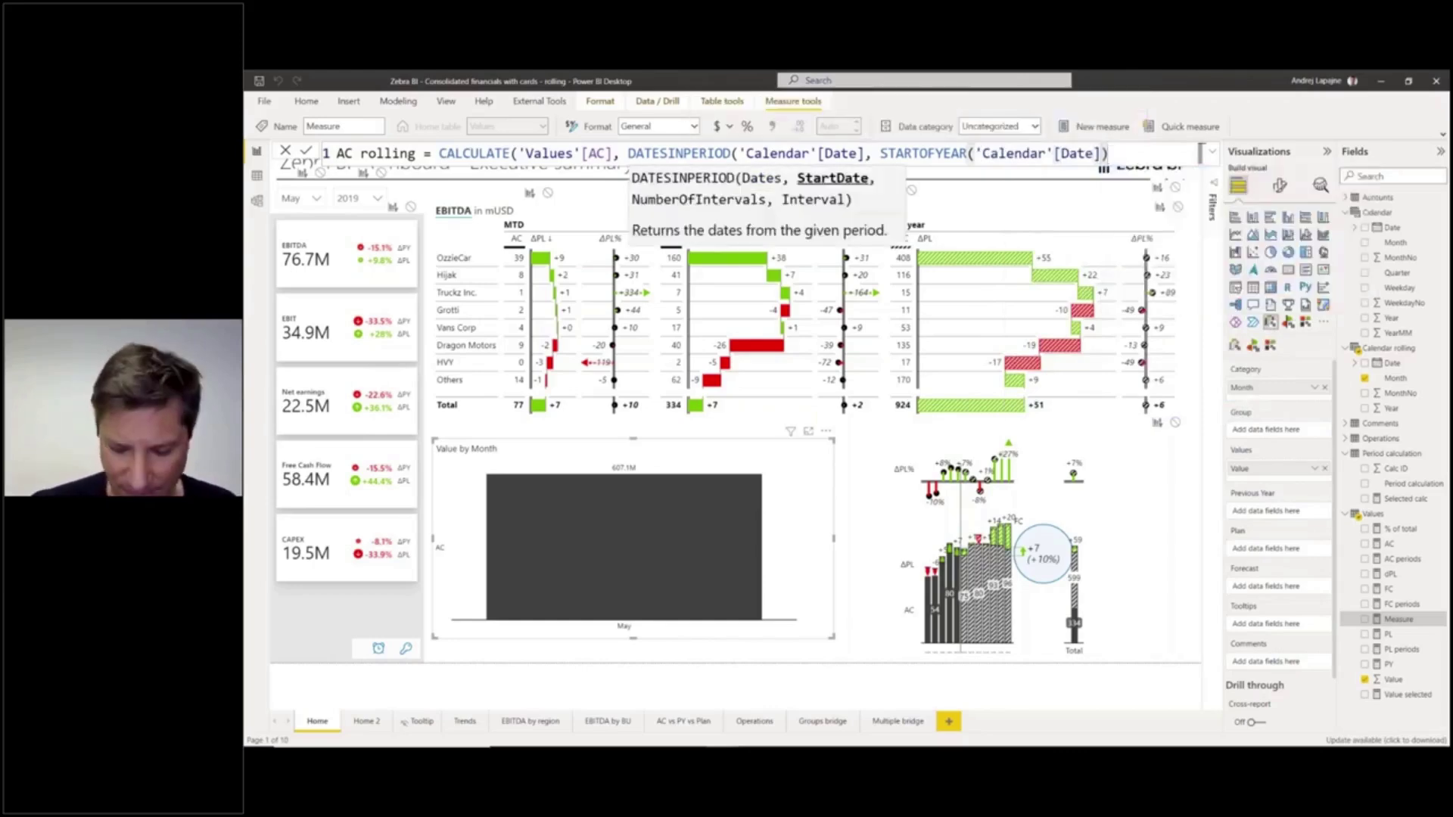
type(",")
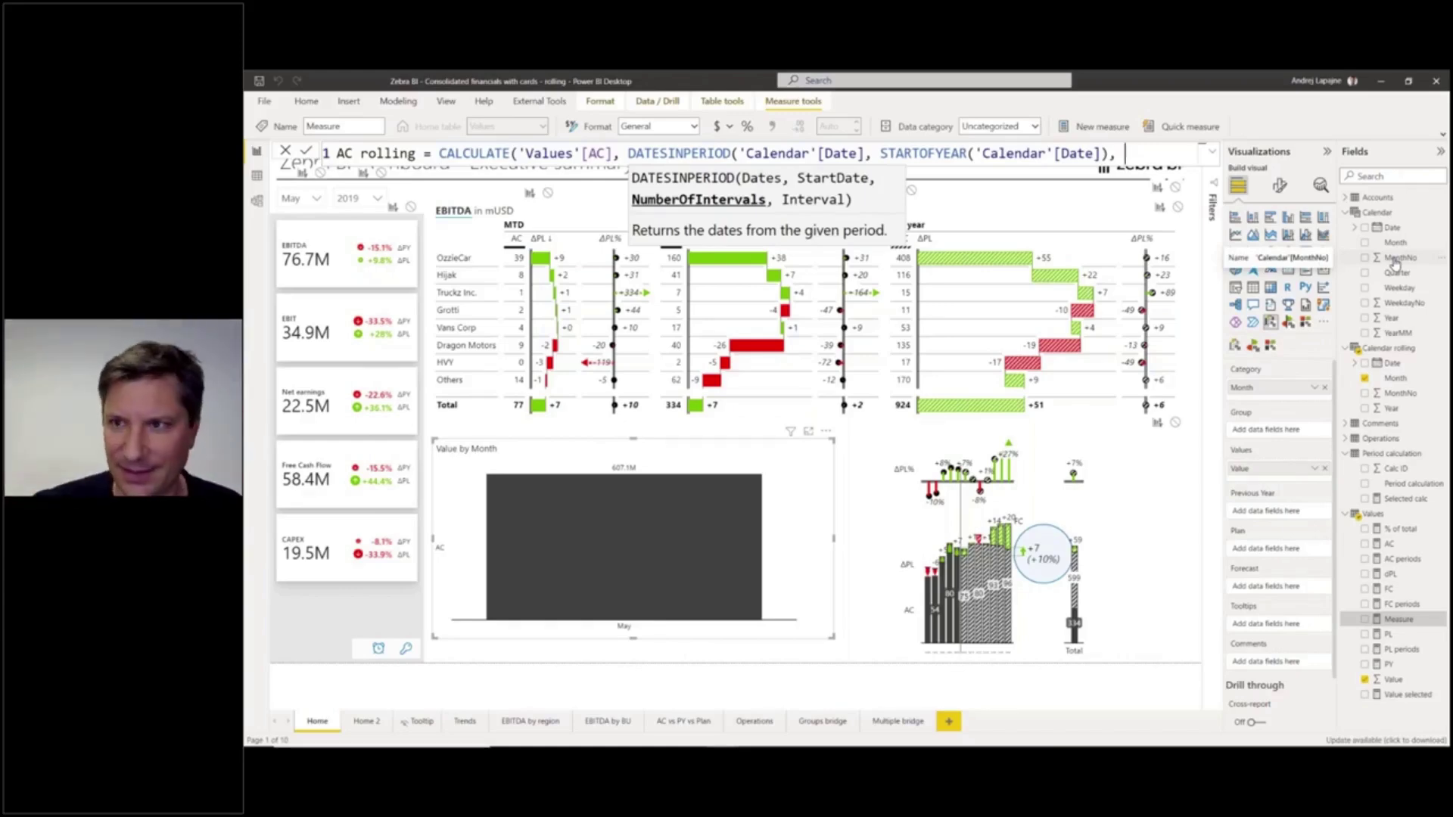
Enter 'Calendar'[MonthNo] as the NumberOfIntervals argument of DATESINPERIOD
type("M")
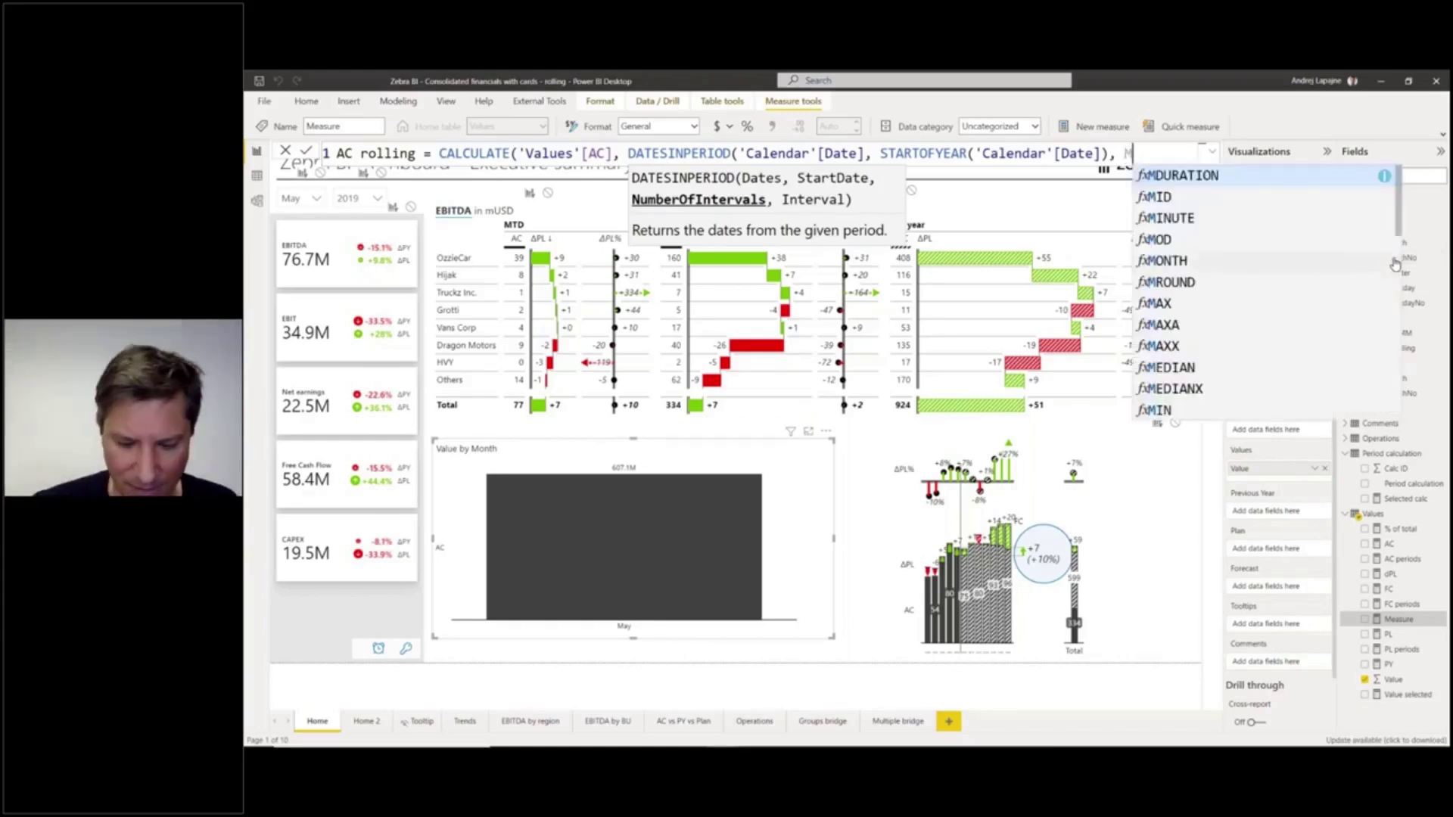
type("o")
type("n")
type("tnth")
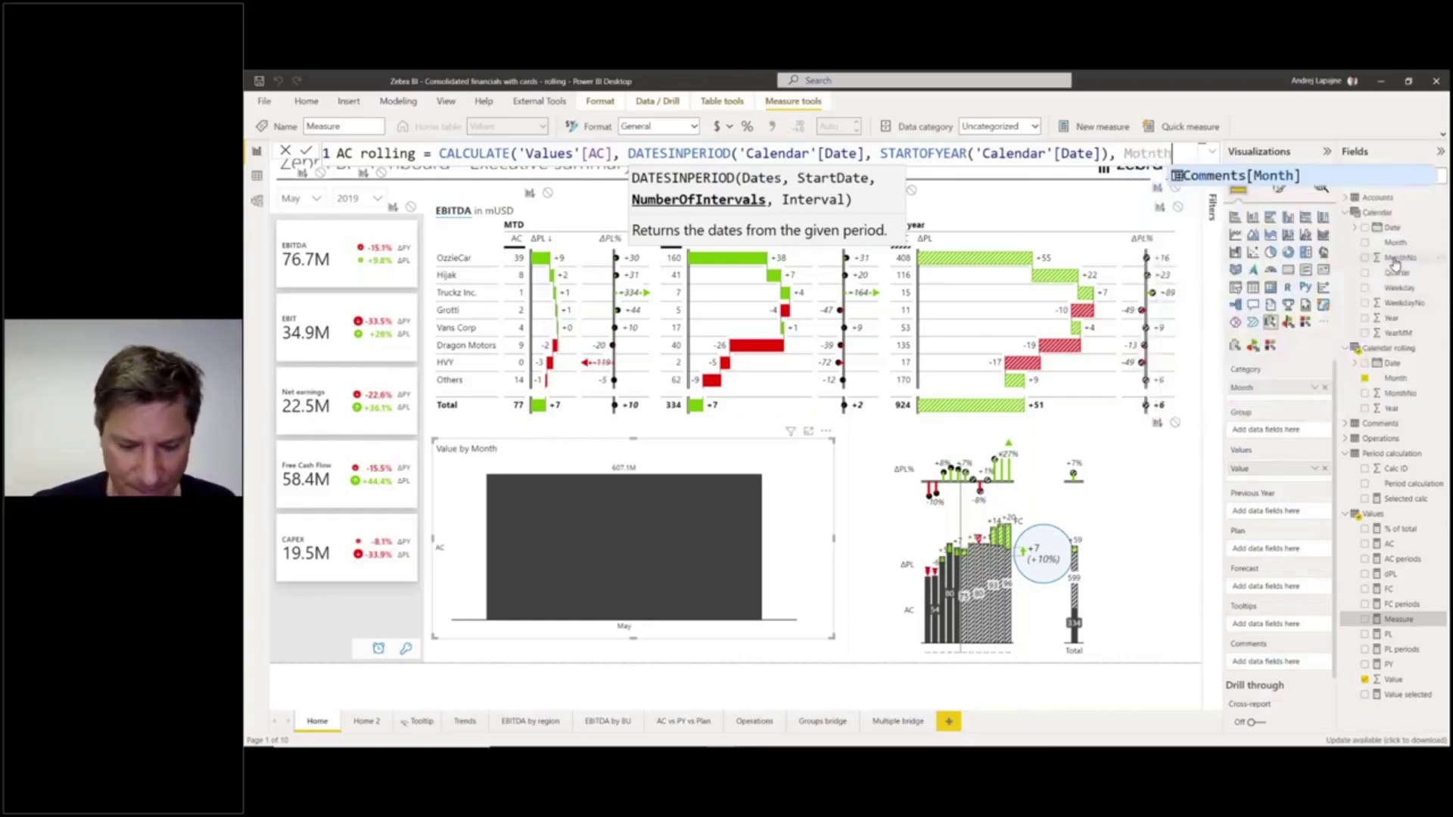
key("BackSpace")
key("BackSpace")
key("BackSpace")
key("BackSpace")
type("nthNo")
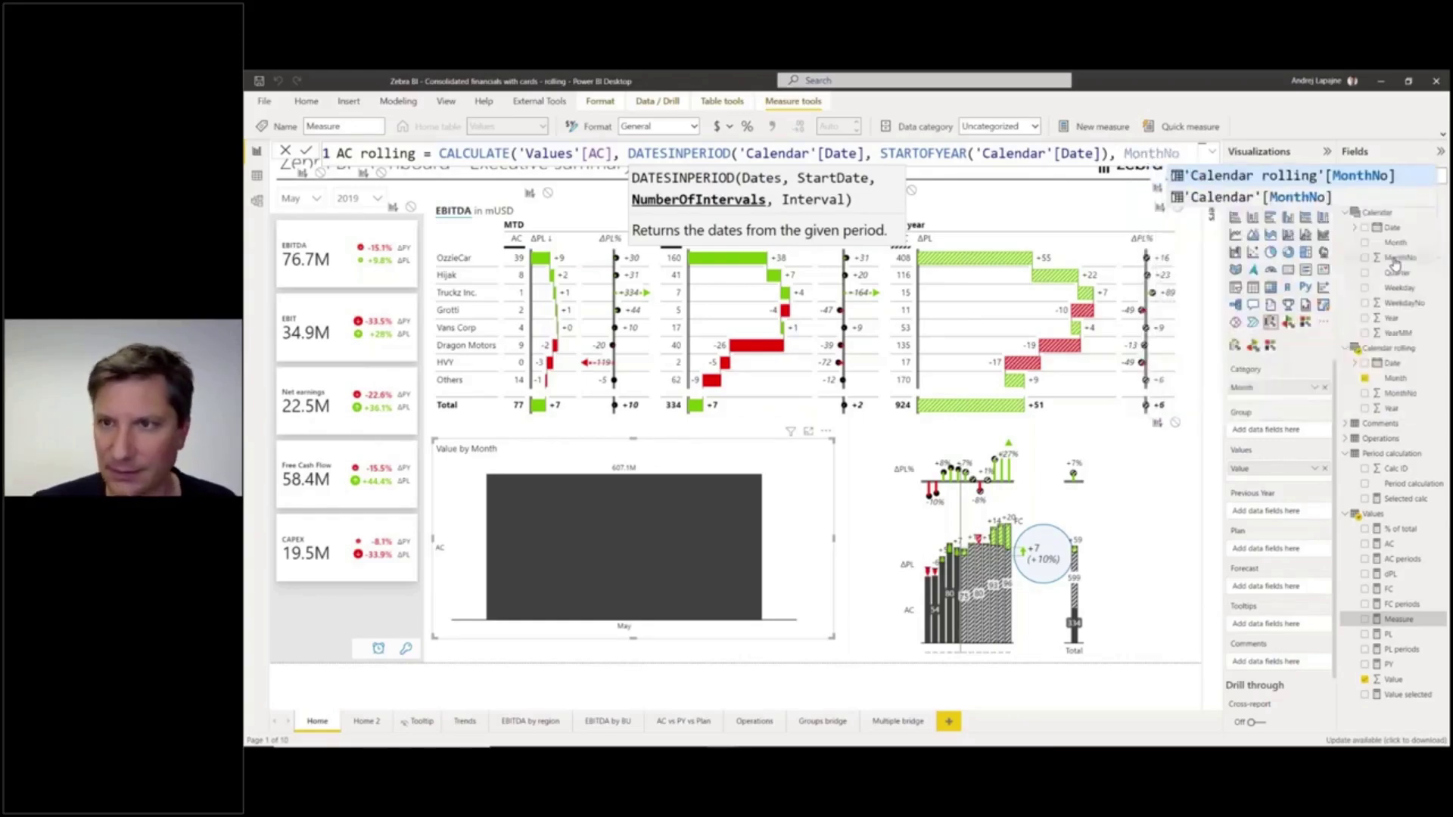
key("Down")
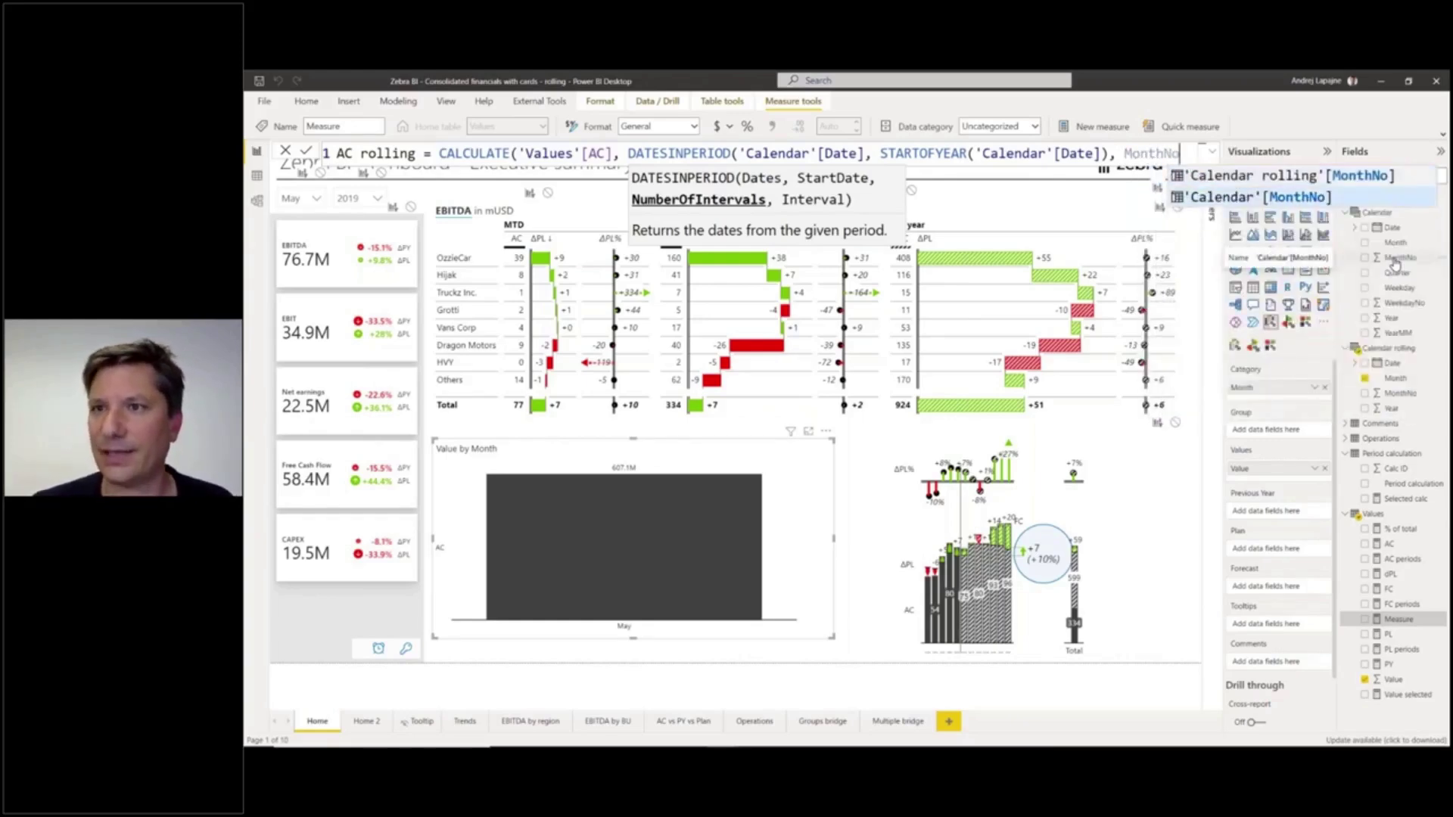
key("Tab")
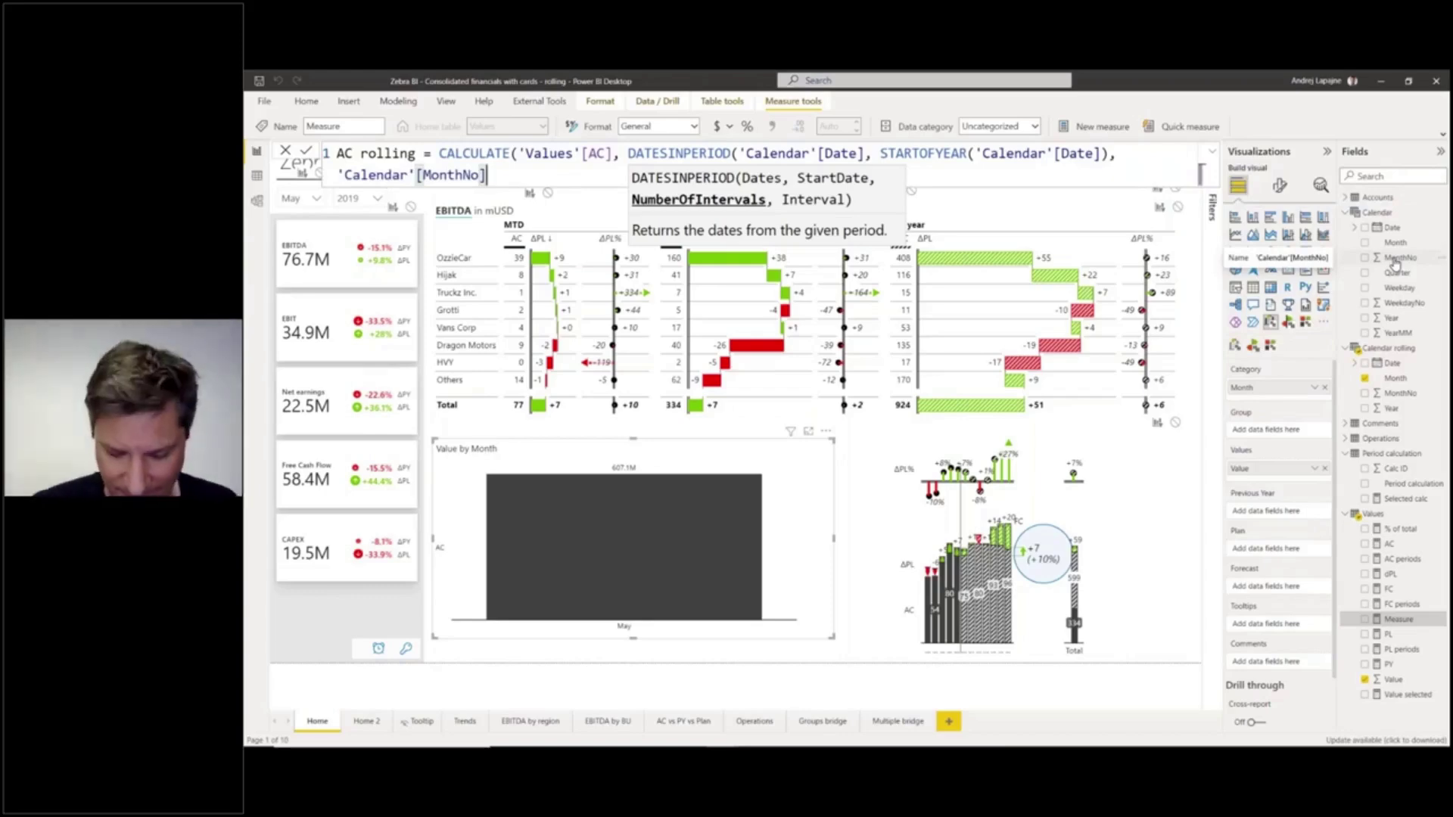
type(",")
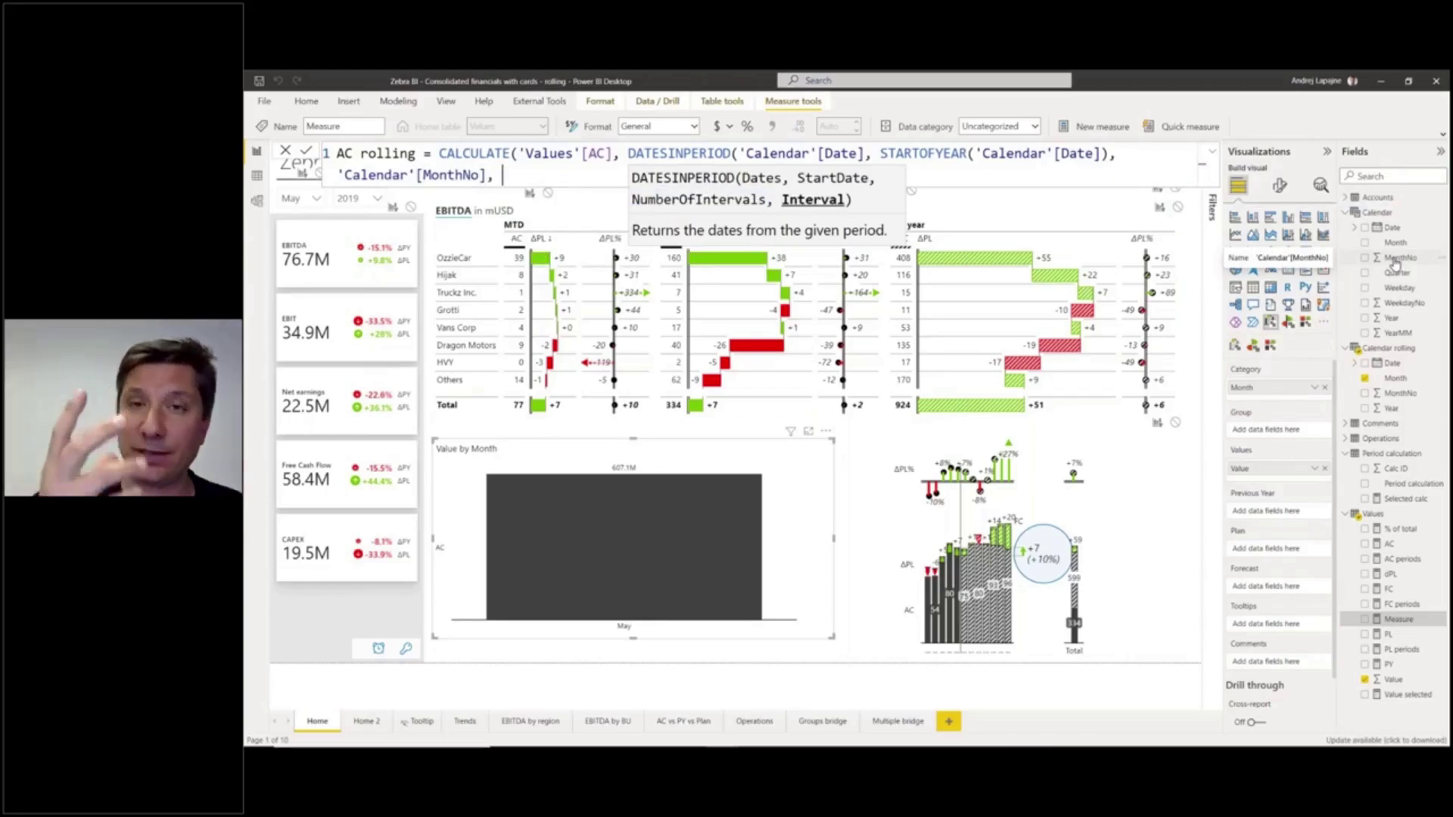
Complete the AC rolling formula with MONTH as the Interval and MAX around 'Calendar'[MonthNo], and commit the measure
type("M")
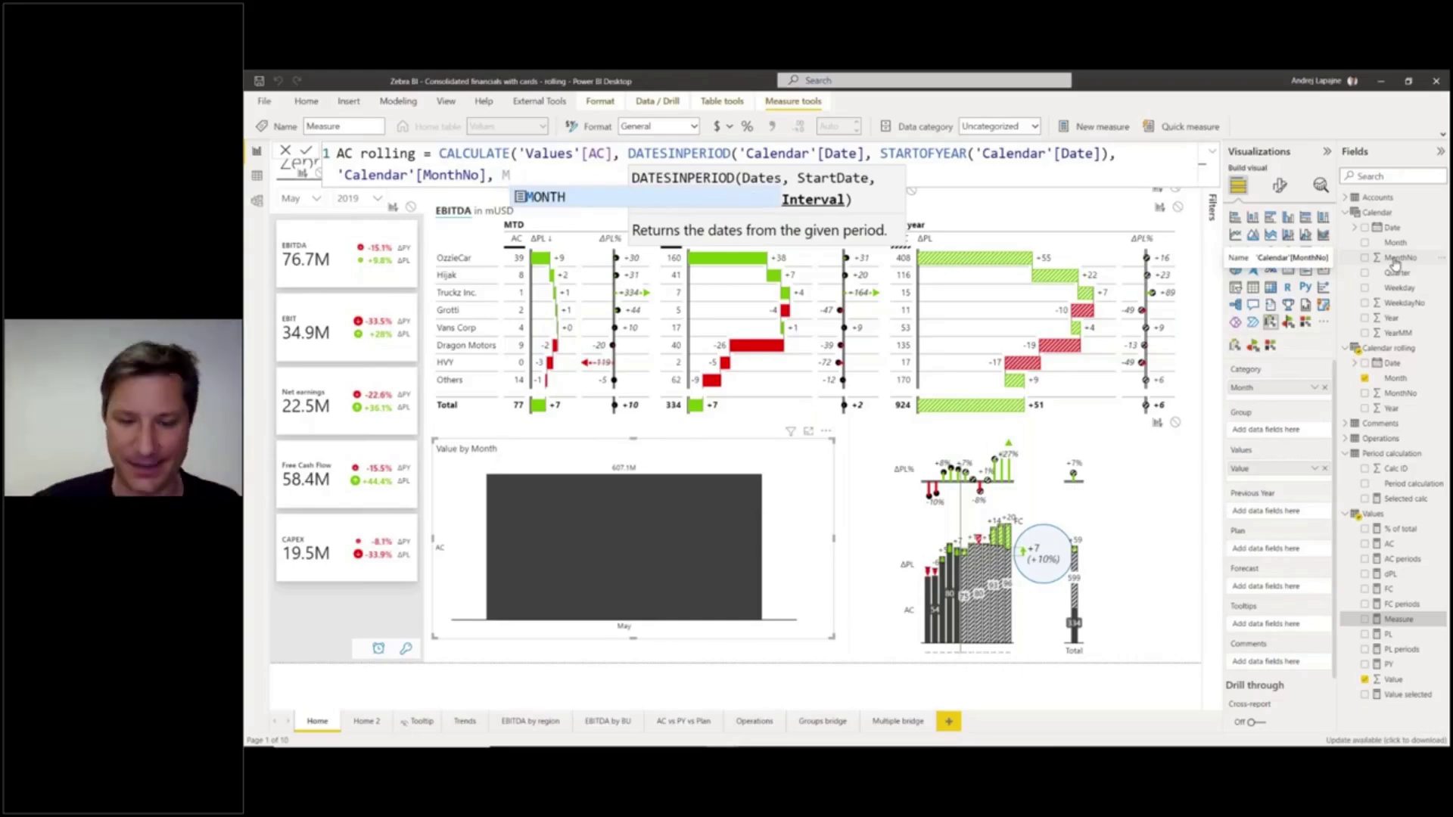
type("ONTH")
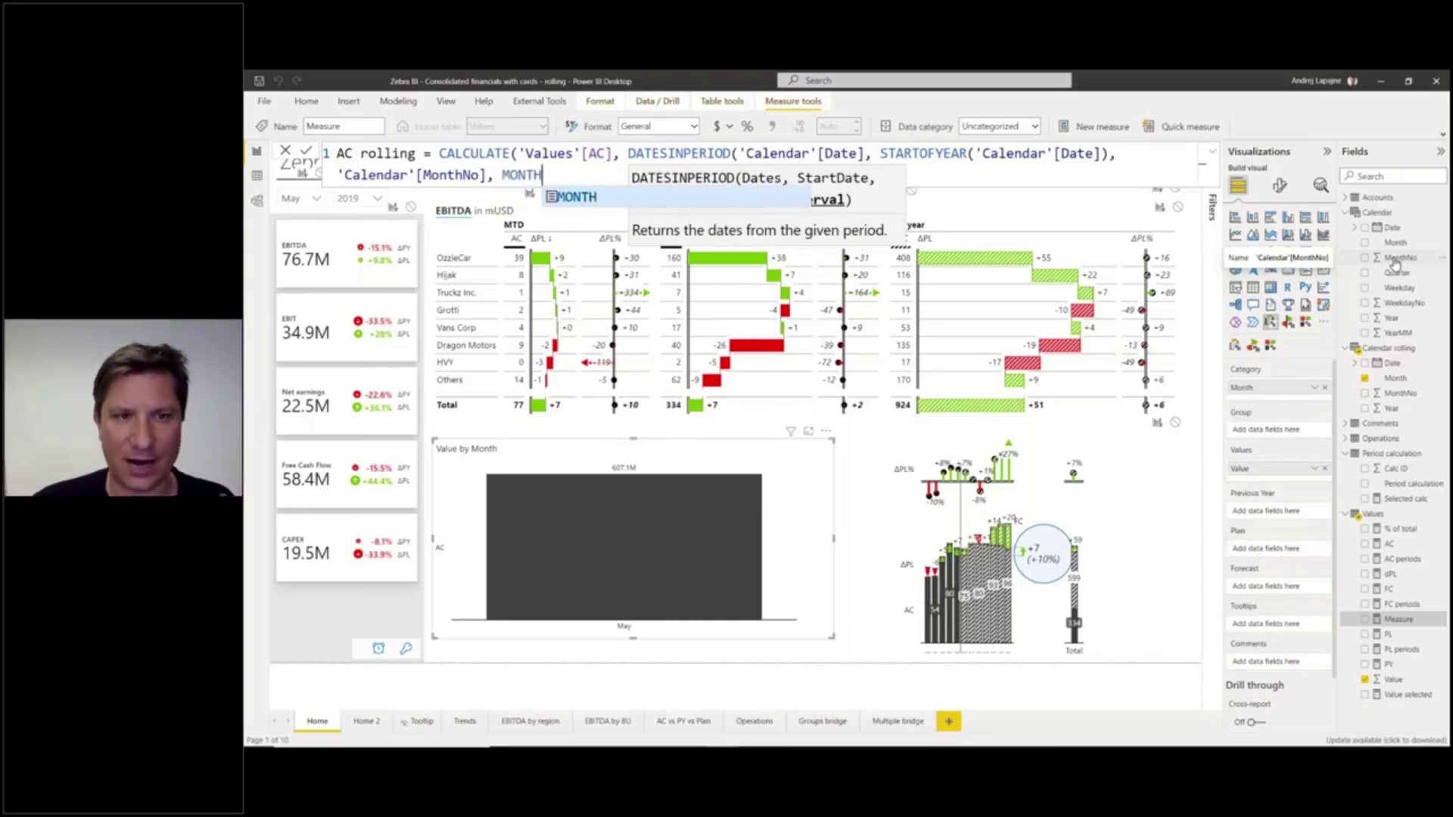
type("=")
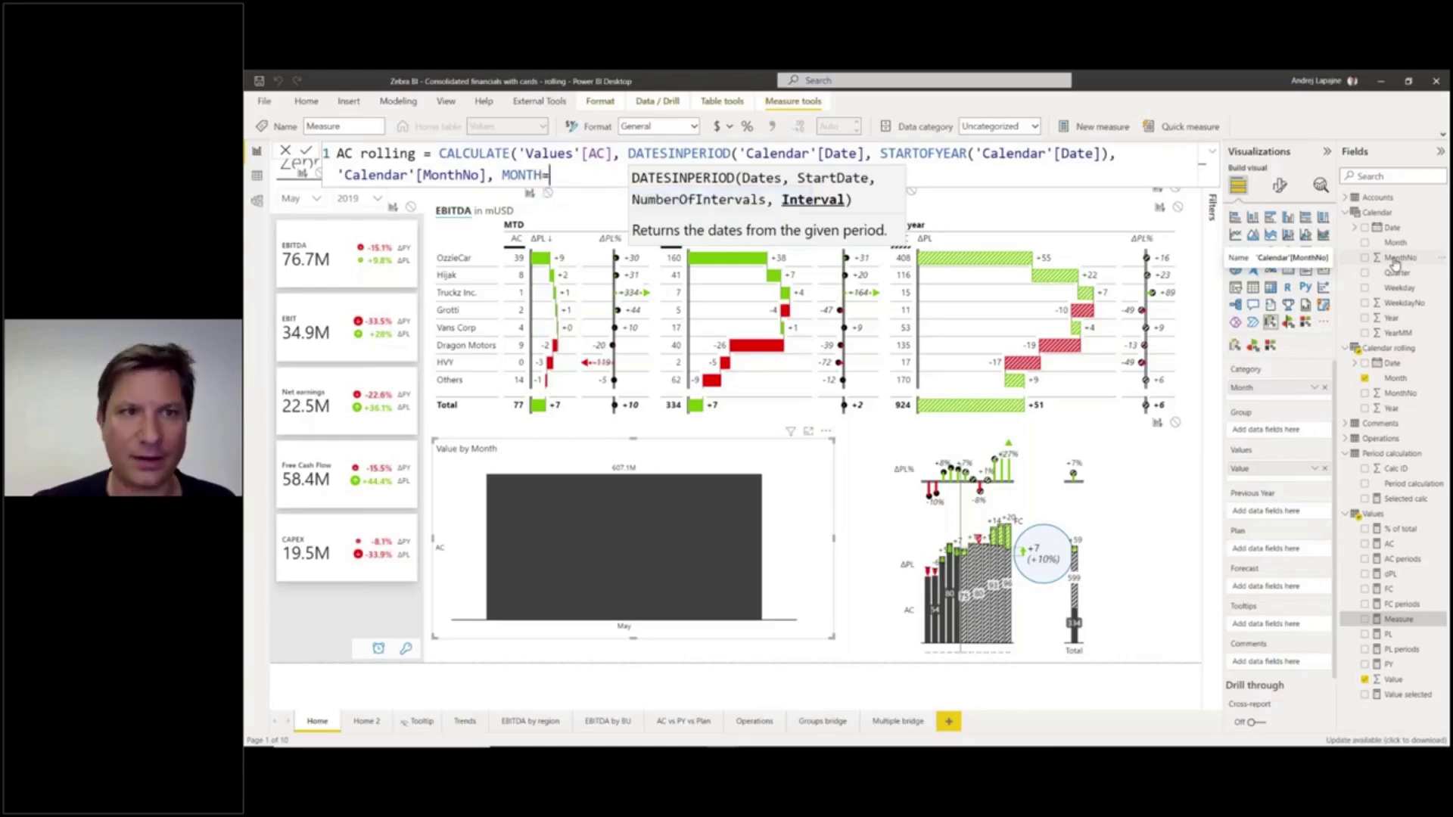
key("BackSpace")
type(")")
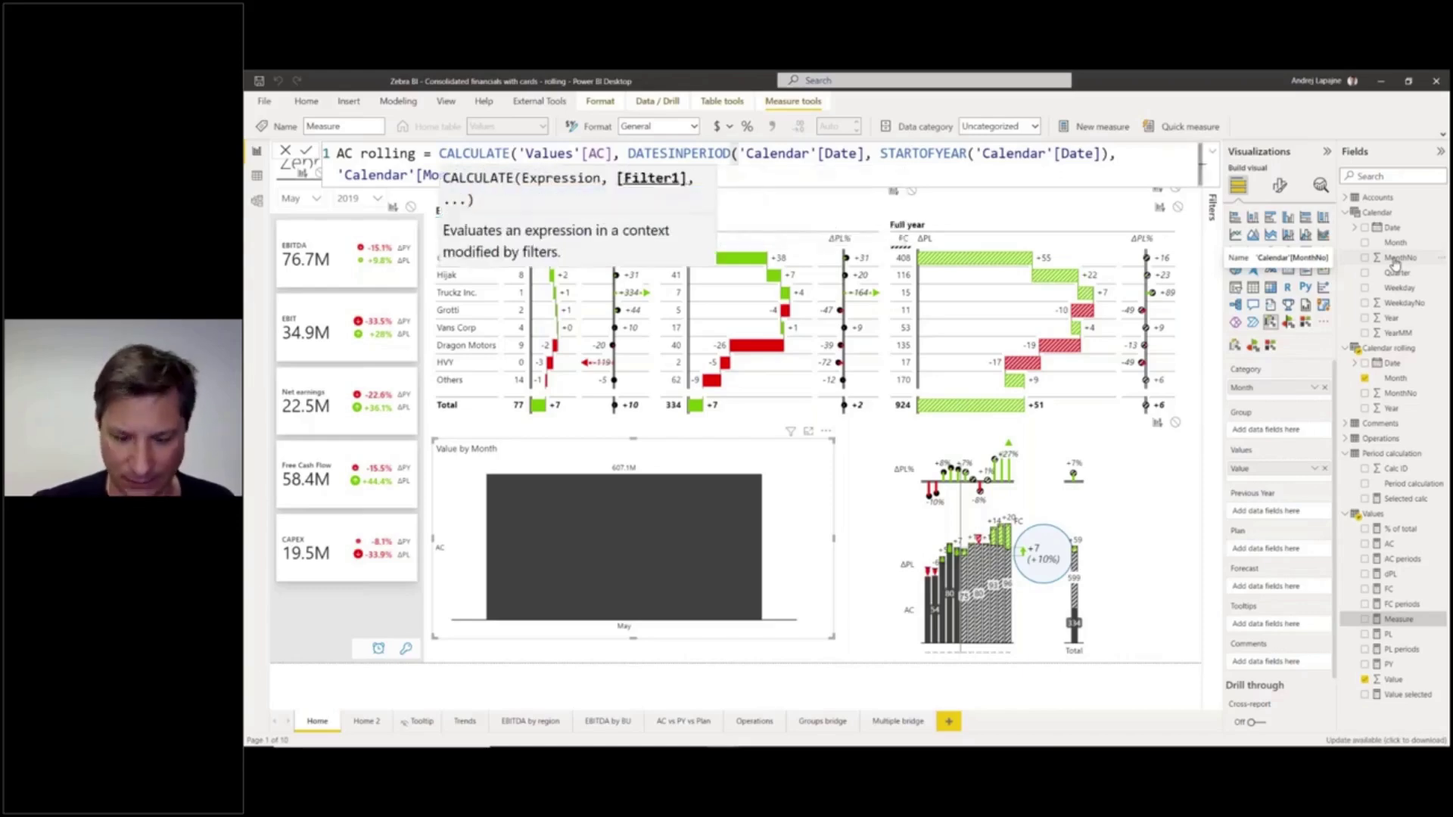
key("BackSpace")
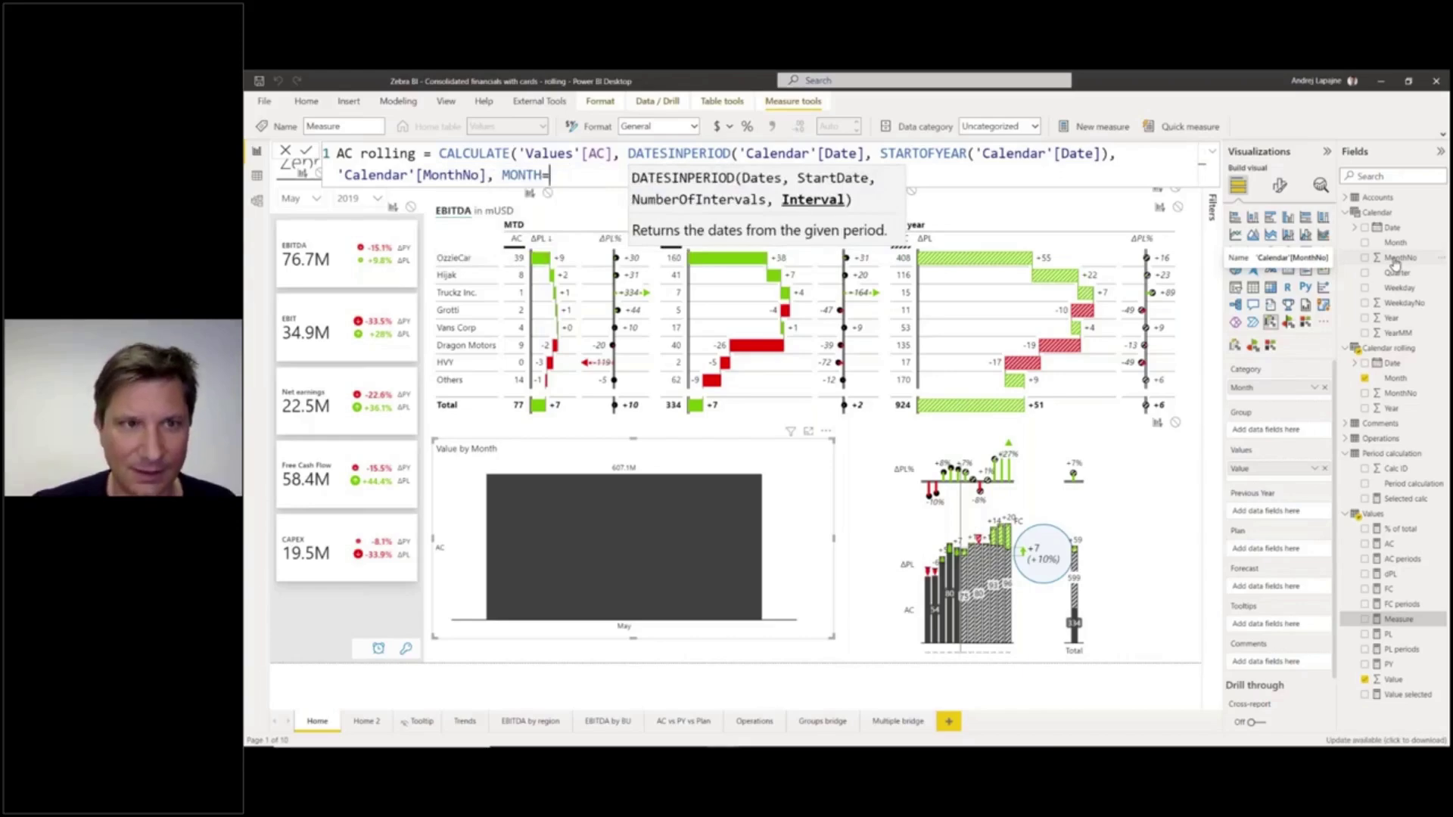
type(")")
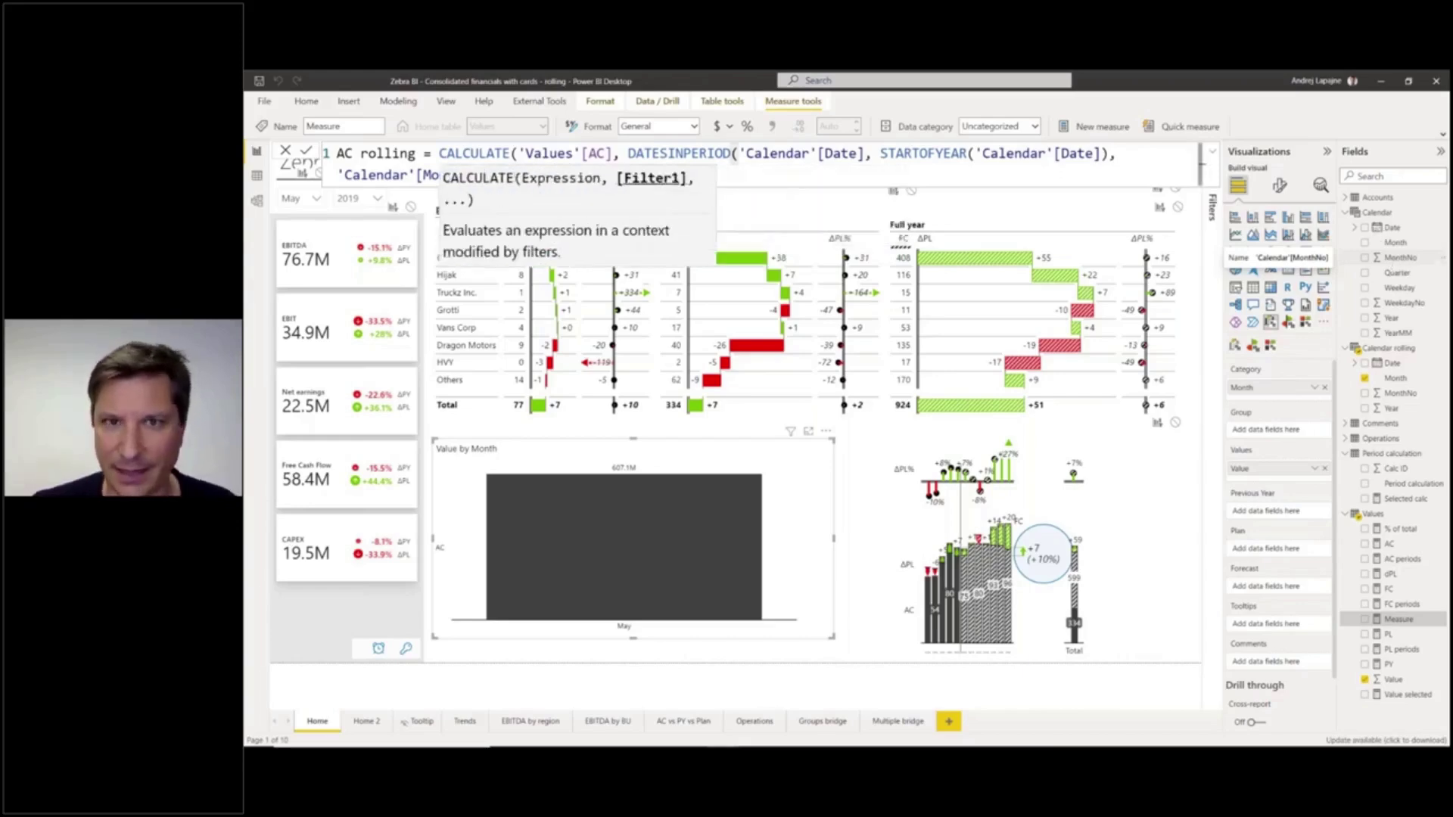
type(")")
key("Return")
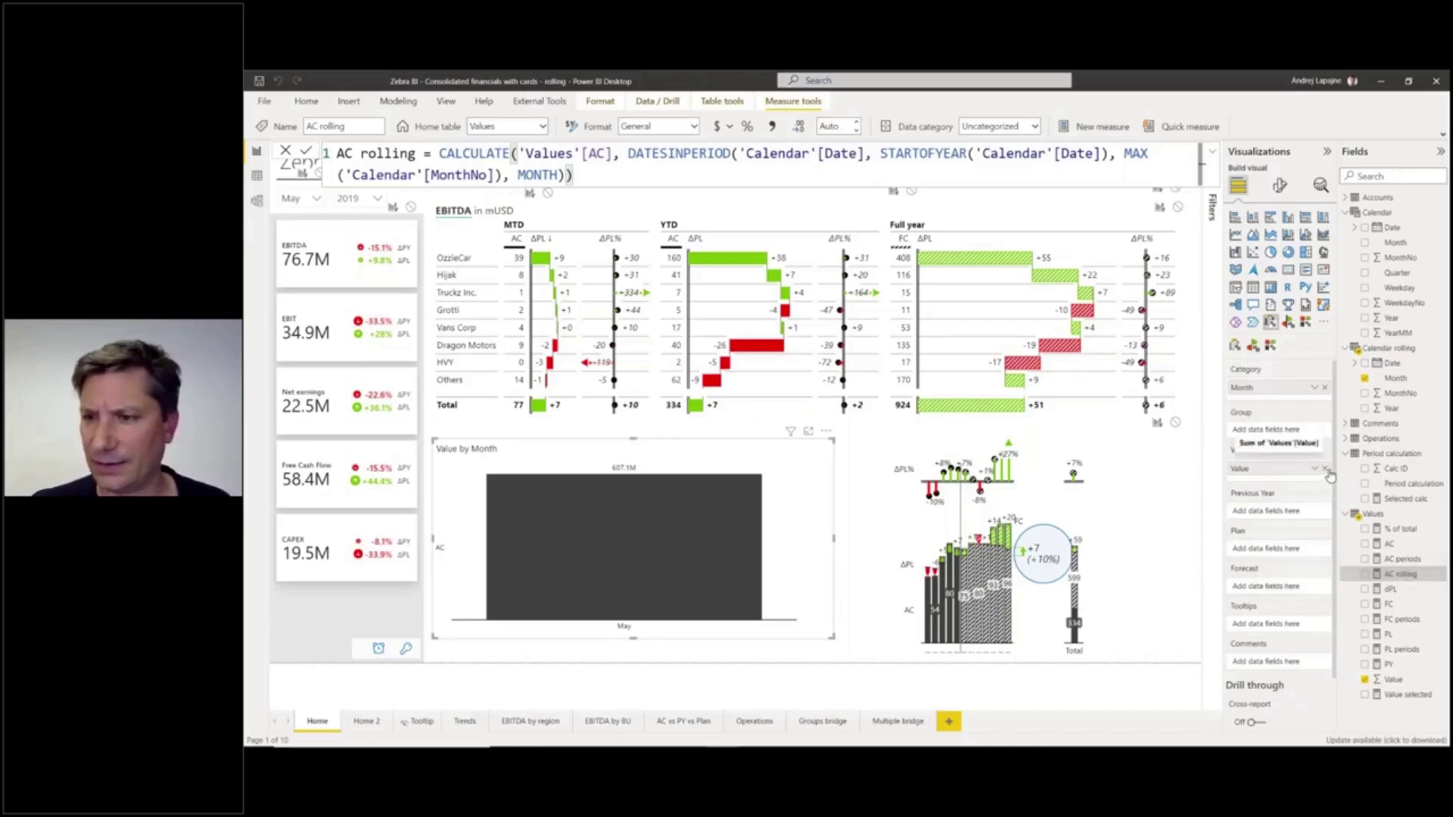
Replace Value with the AC rolling measure as the Values field of the monthly chart
left_click(1322, 471)
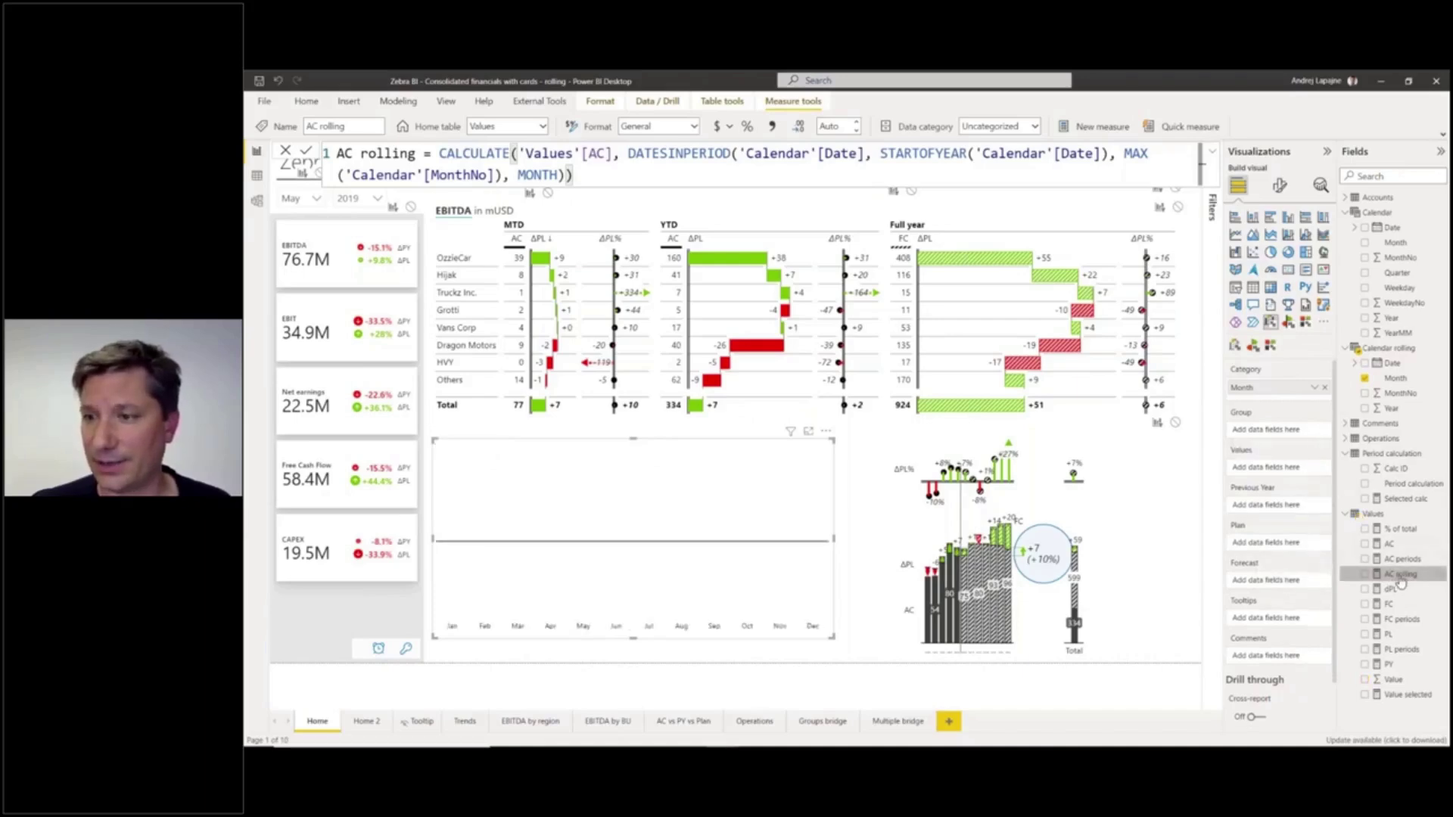
left_click_drag(1401, 580, 1302, 471)
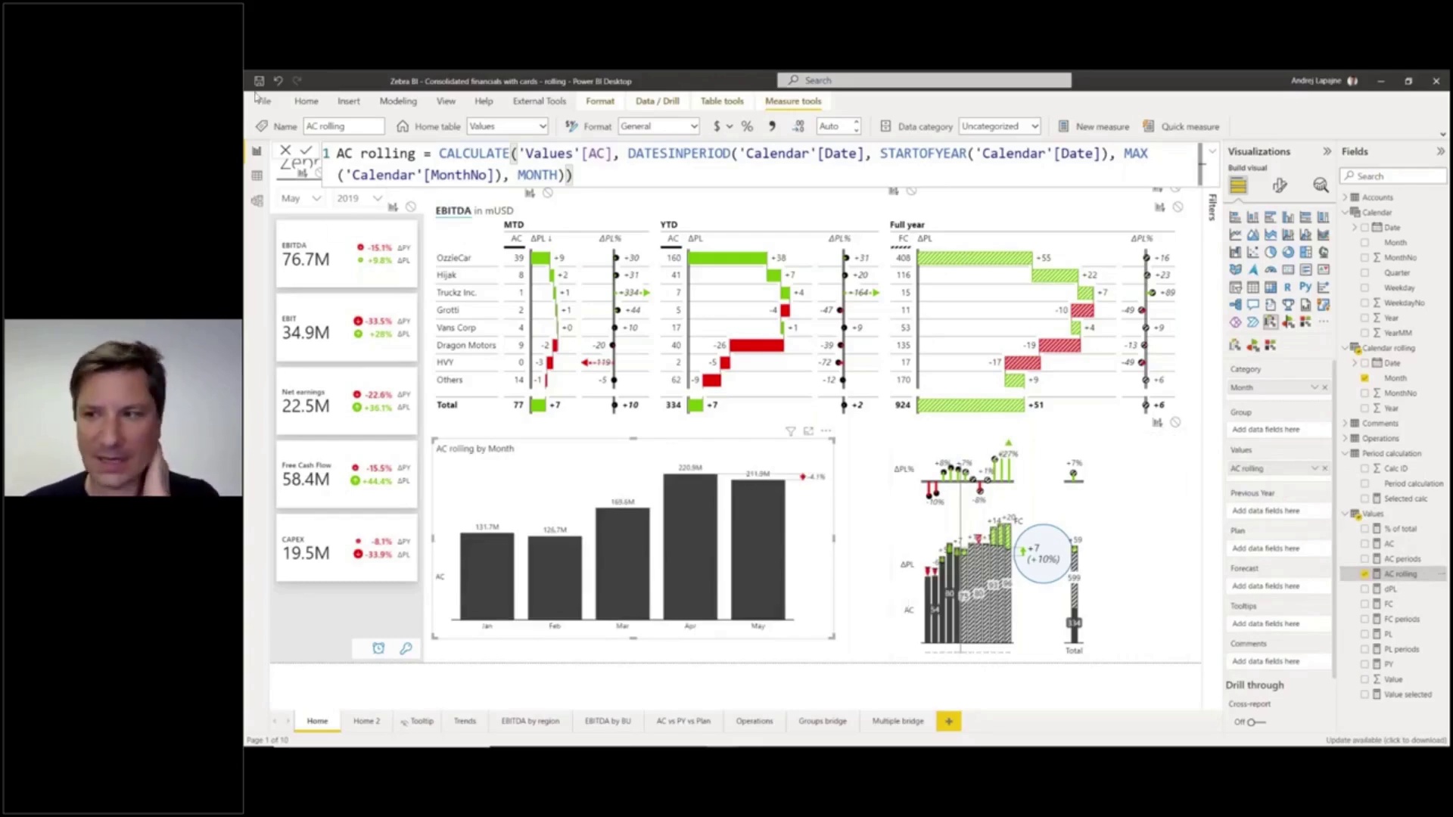
Set the dashboard's month slicer to Aug
left_click(313, 201)
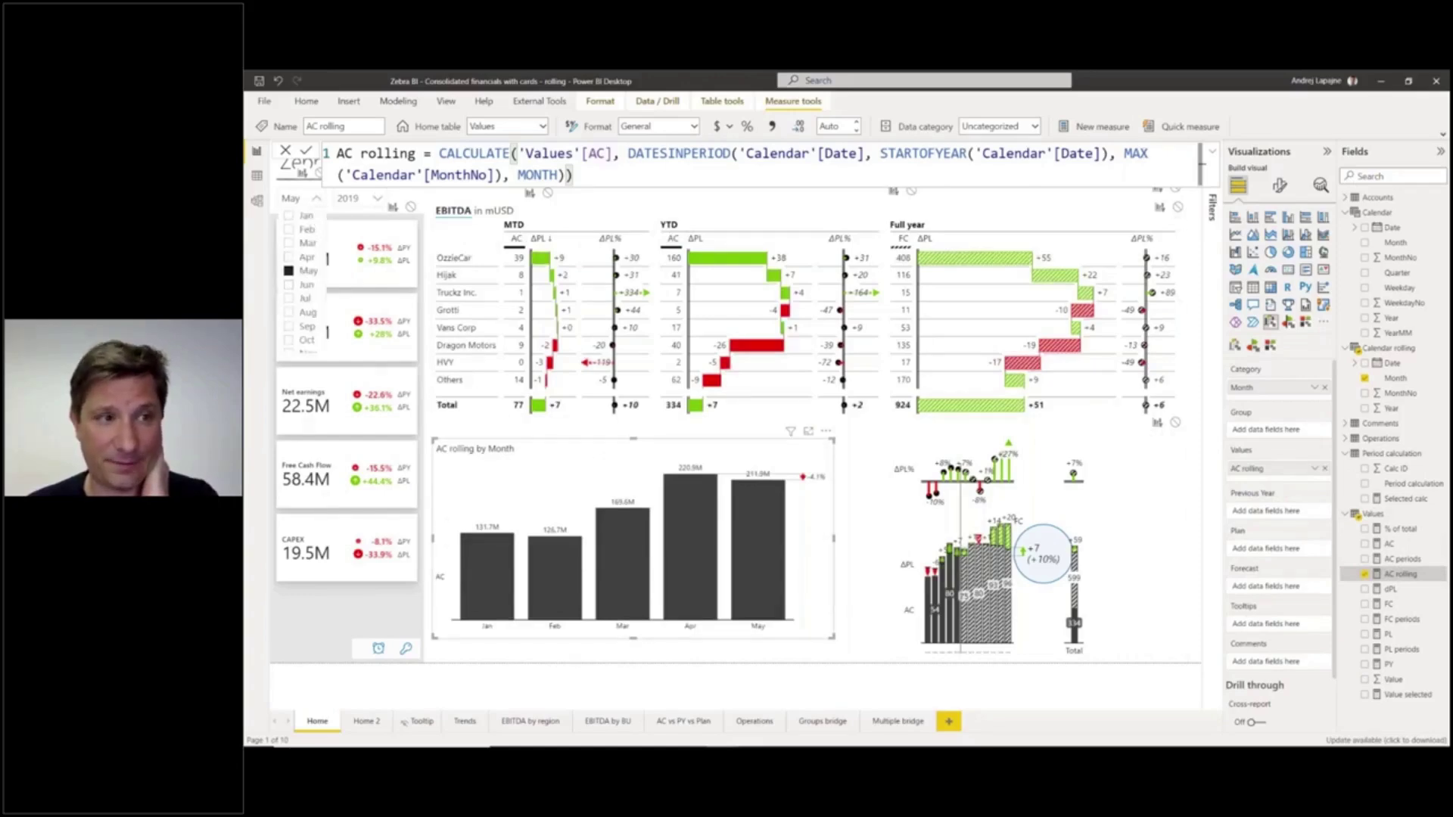
left_click(305, 285)
left_click(307, 312)
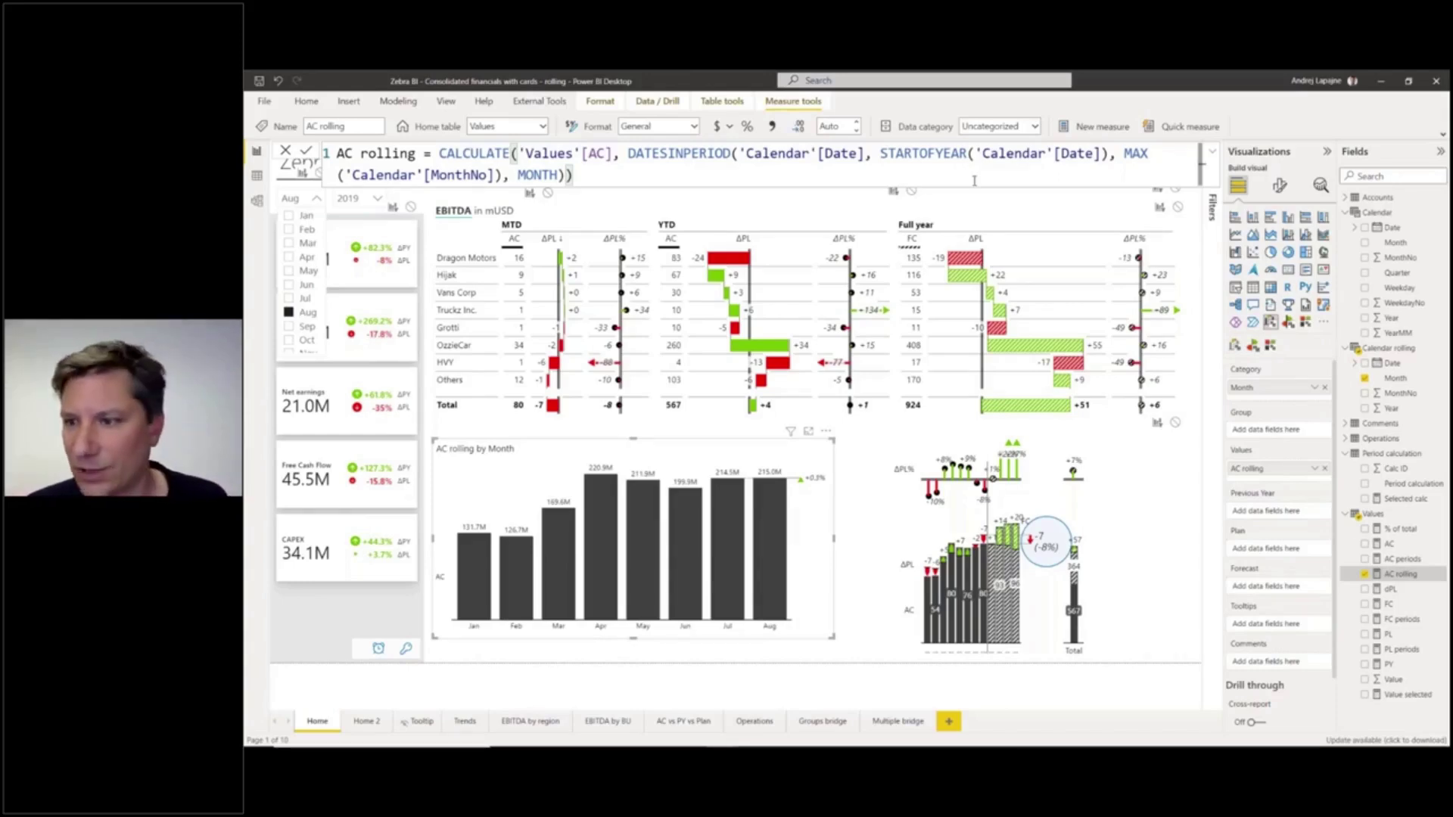
Review the FC periods and PL periods formulas, examining the expression, dates, start date and number of intervals in PL periods
left_click(1392, 620)
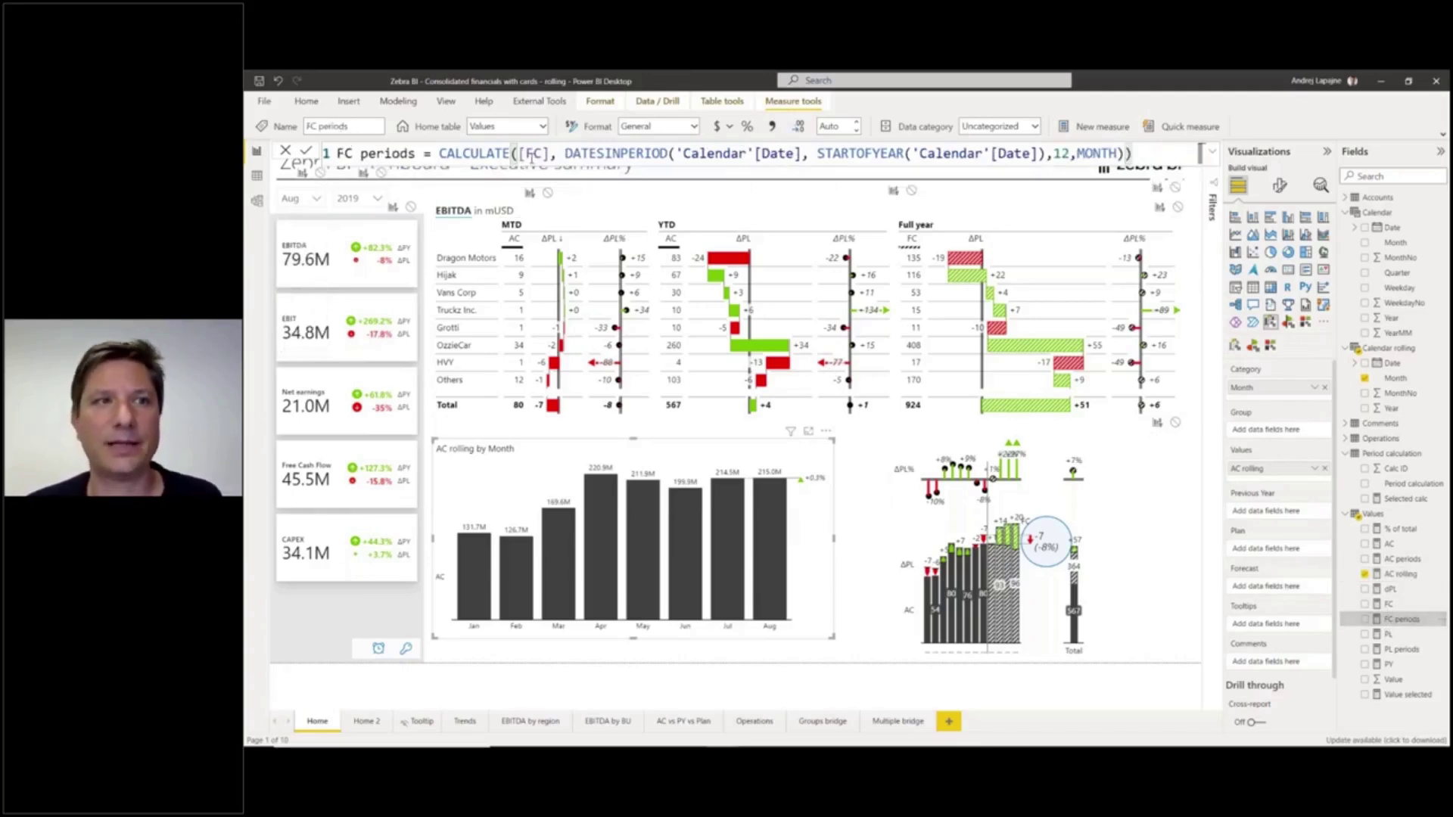
left_click(1404, 650)
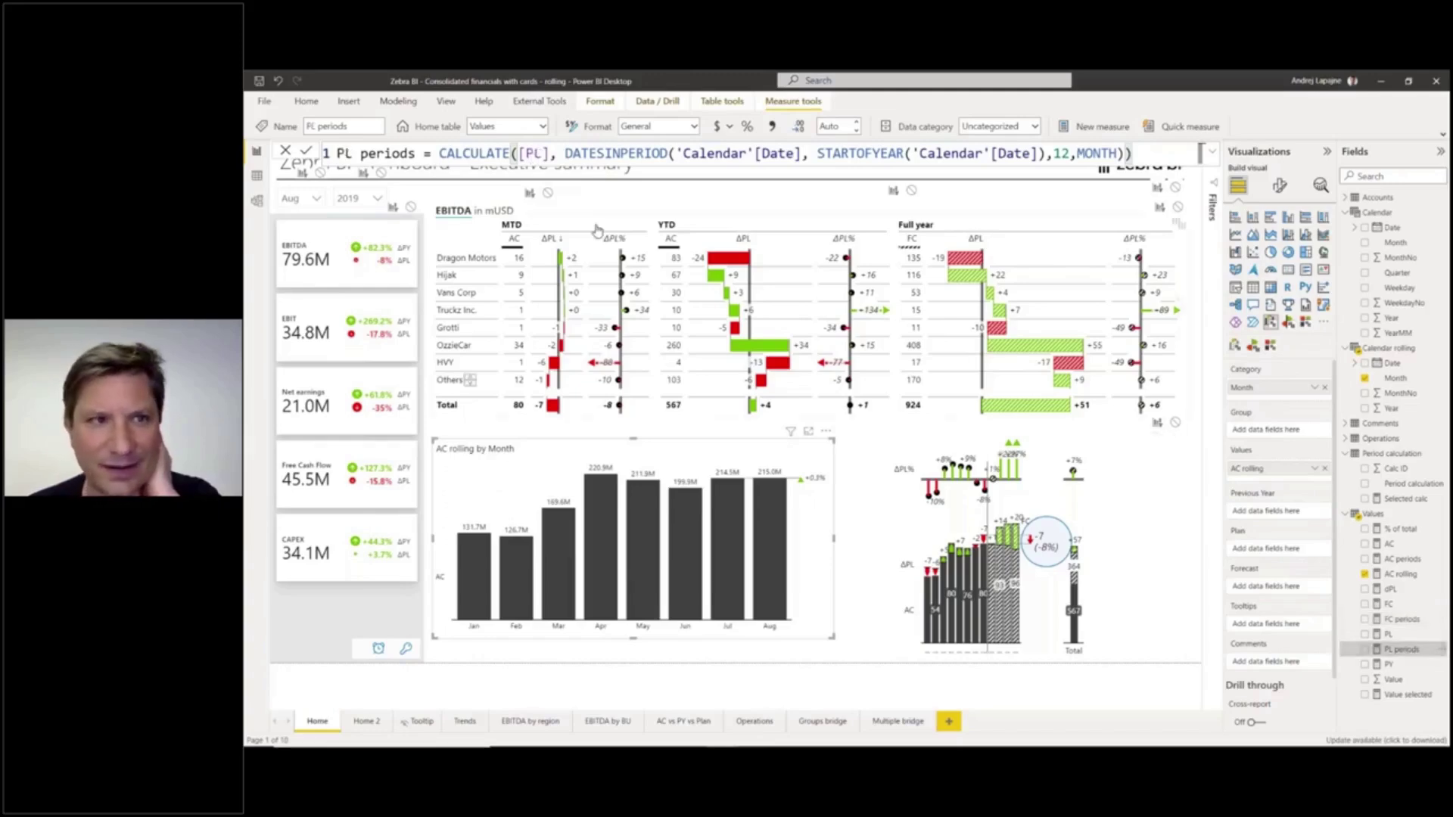
double_click(440, 153)
left_click_drag(520, 153, 551, 153)
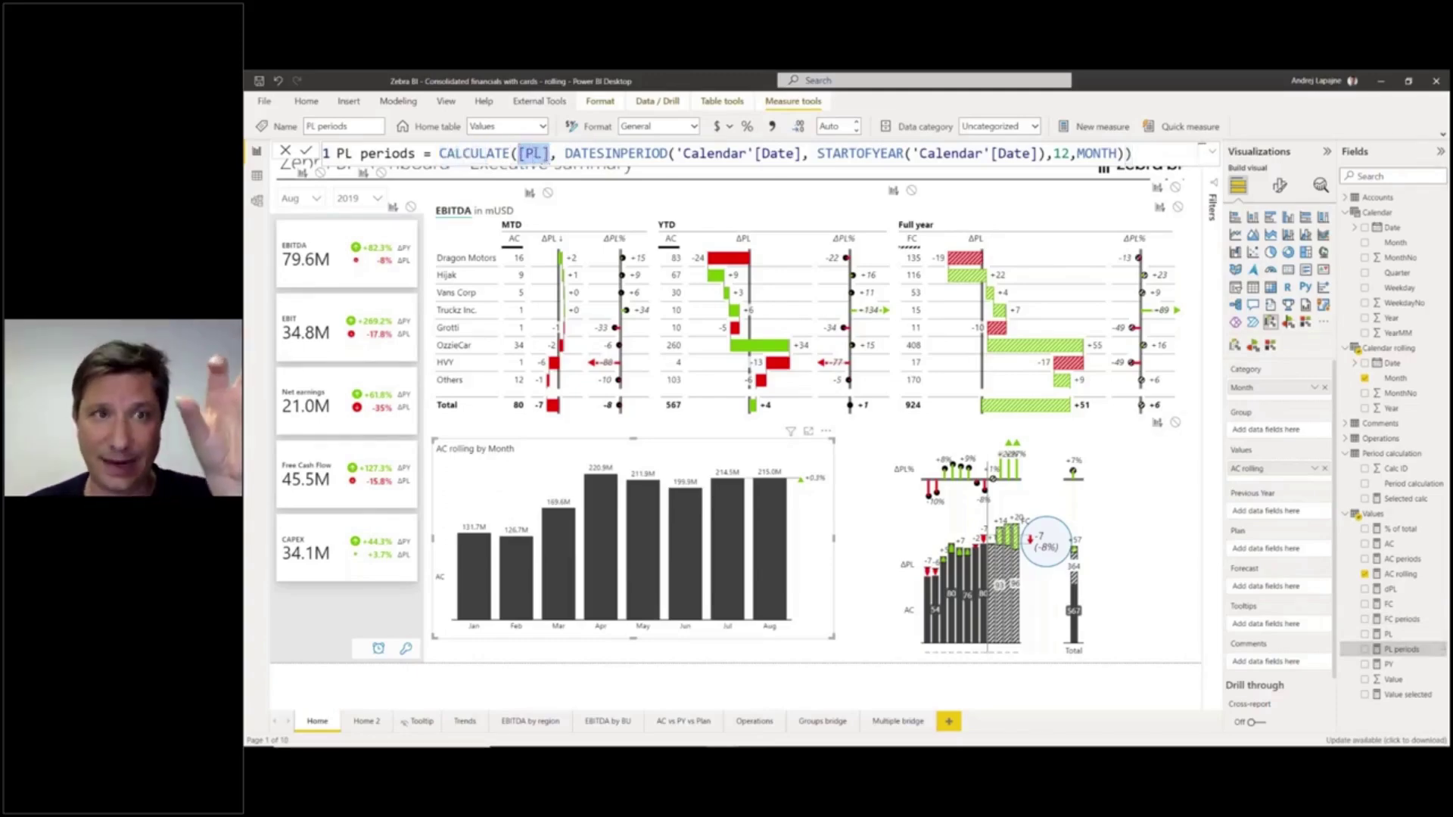
left_click_drag(564, 154, 796, 153)
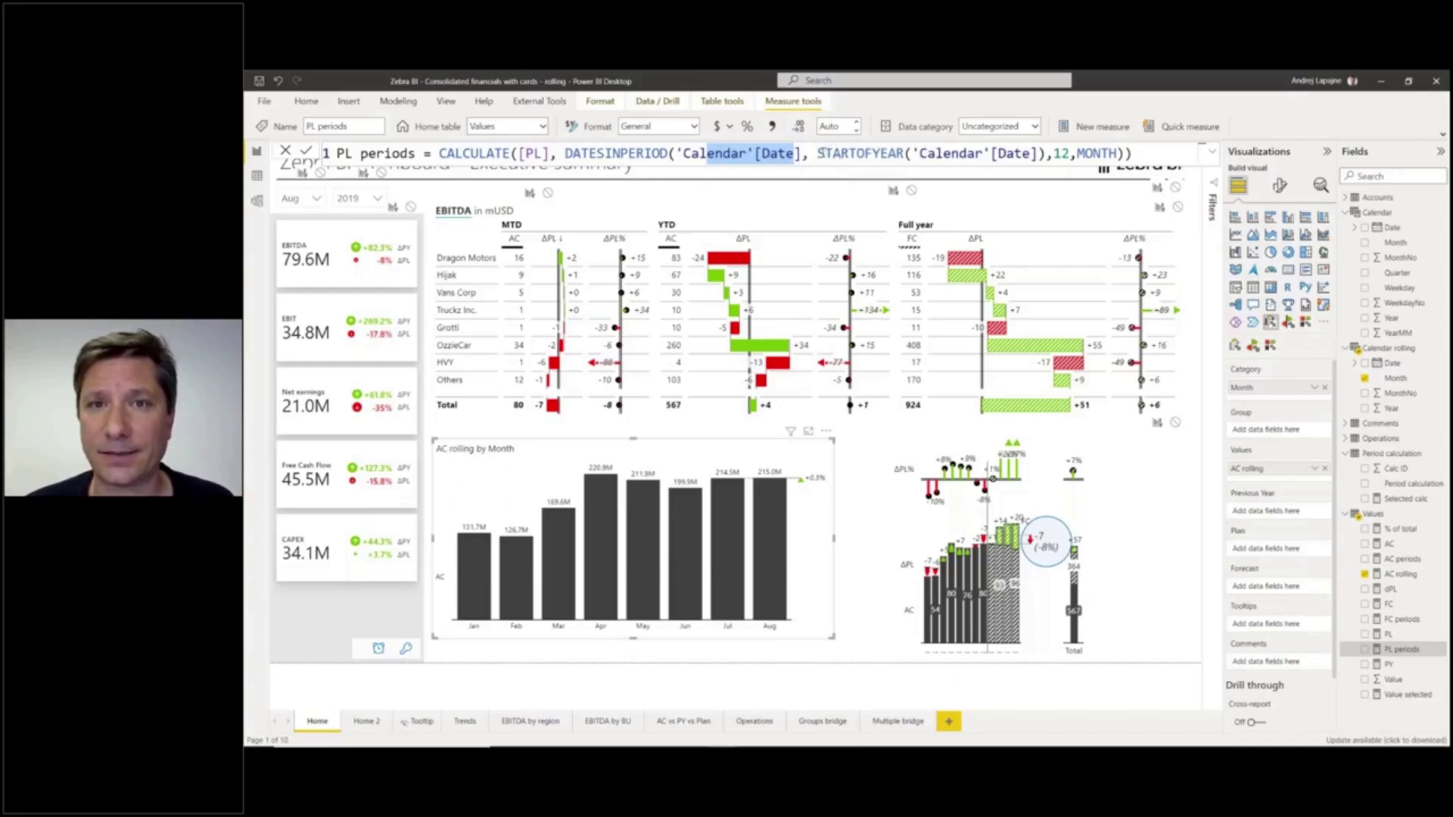
left_click_drag(818, 154, 959, 153)
left_click_drag(1054, 154, 1070, 154)
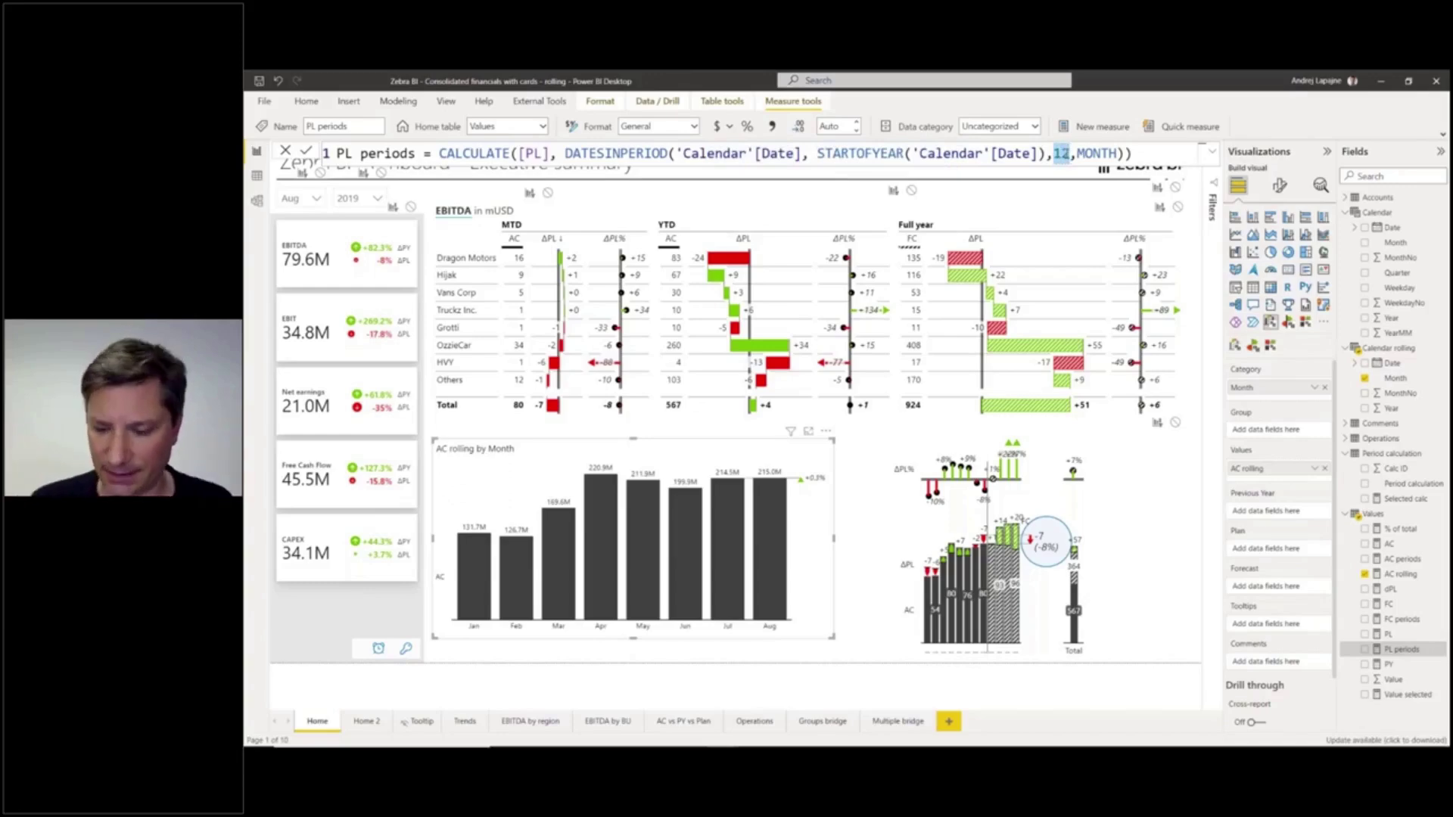
left_click(1057, 154)
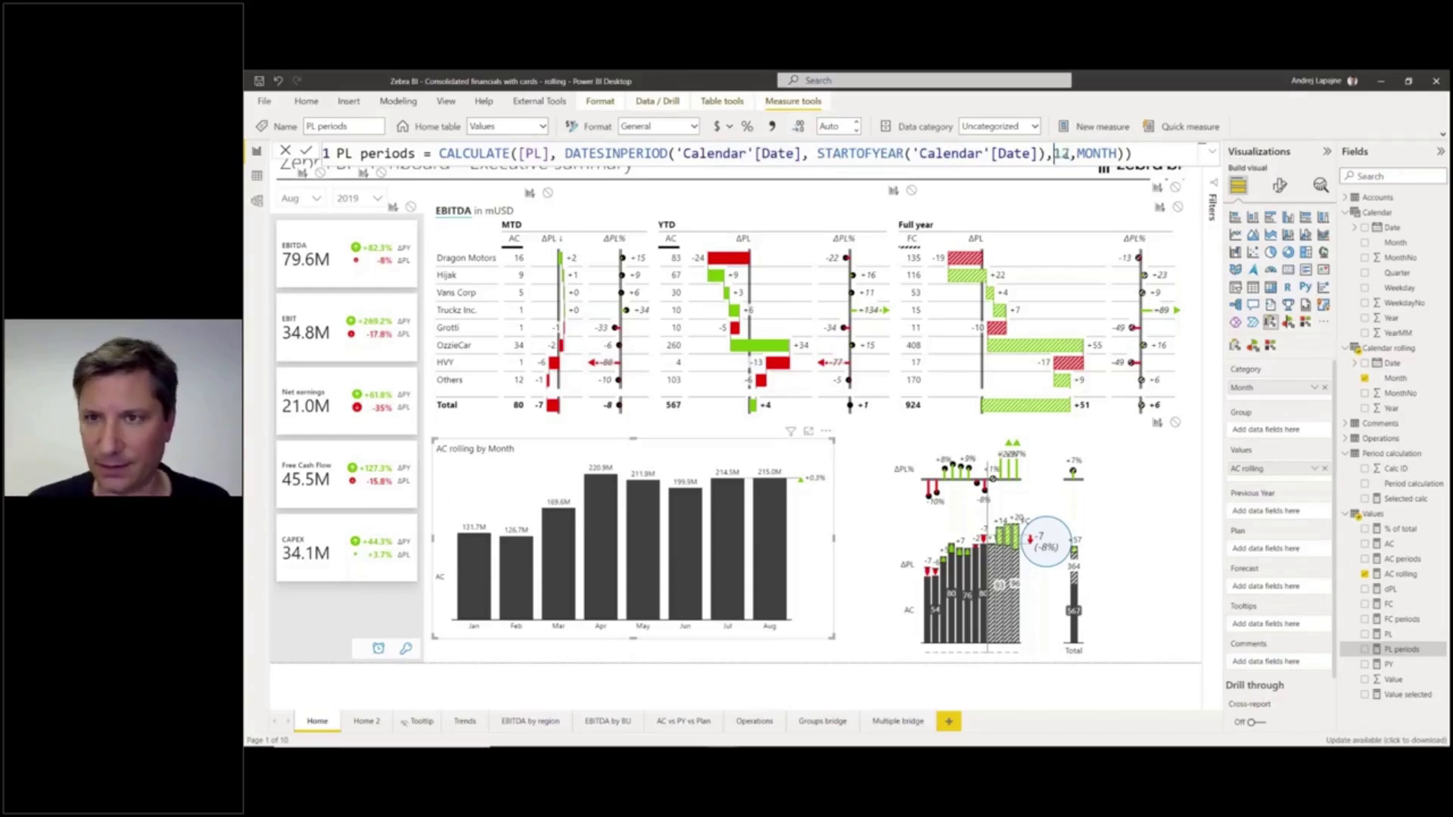
Change the Interval argument of DATESINPERIOD in the PL periods formula to YEAR
left_click(1077, 153)
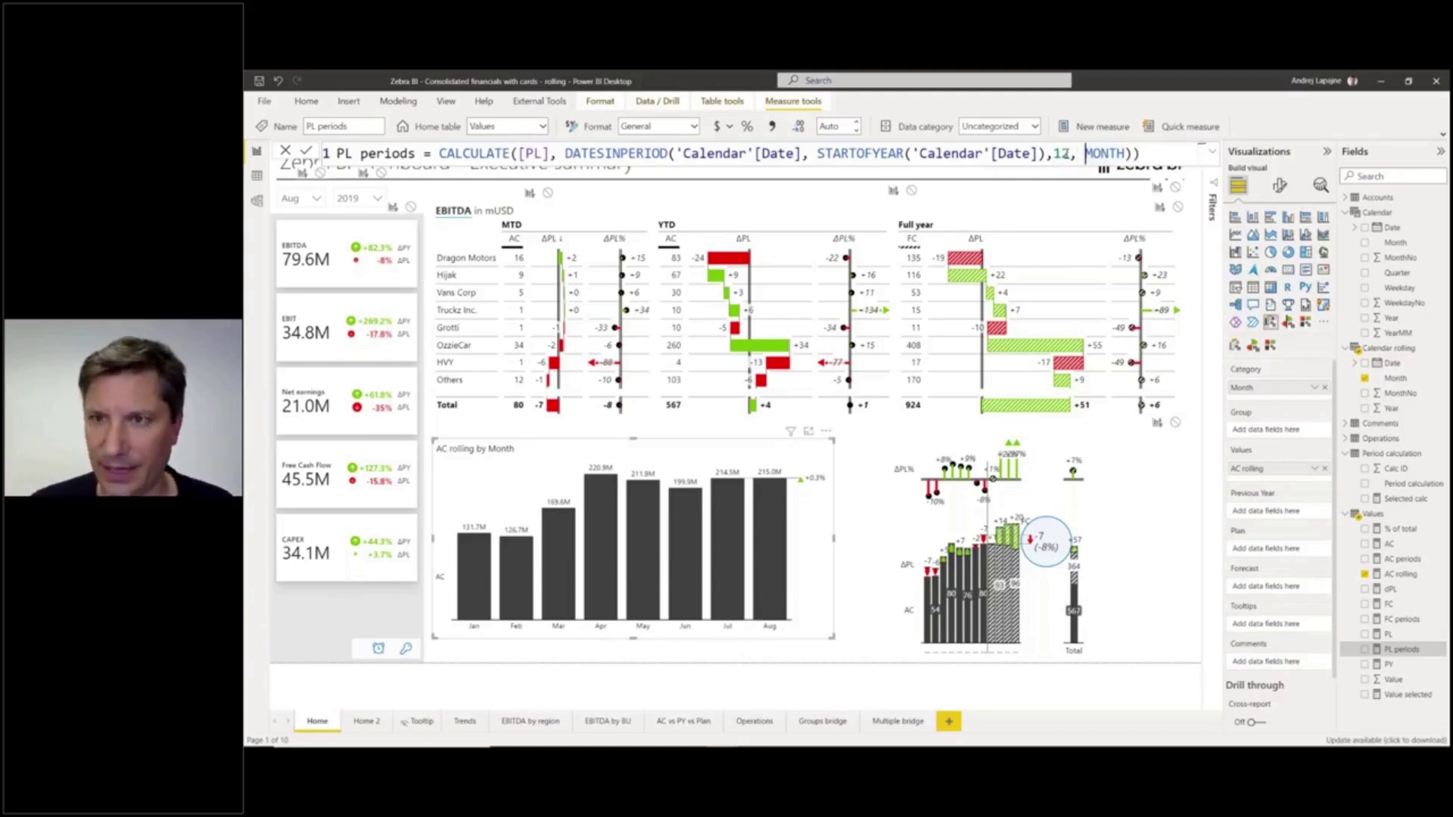
key("Delete")
key("Delete")
key("Delete")
key("Delete")
key("Delete")
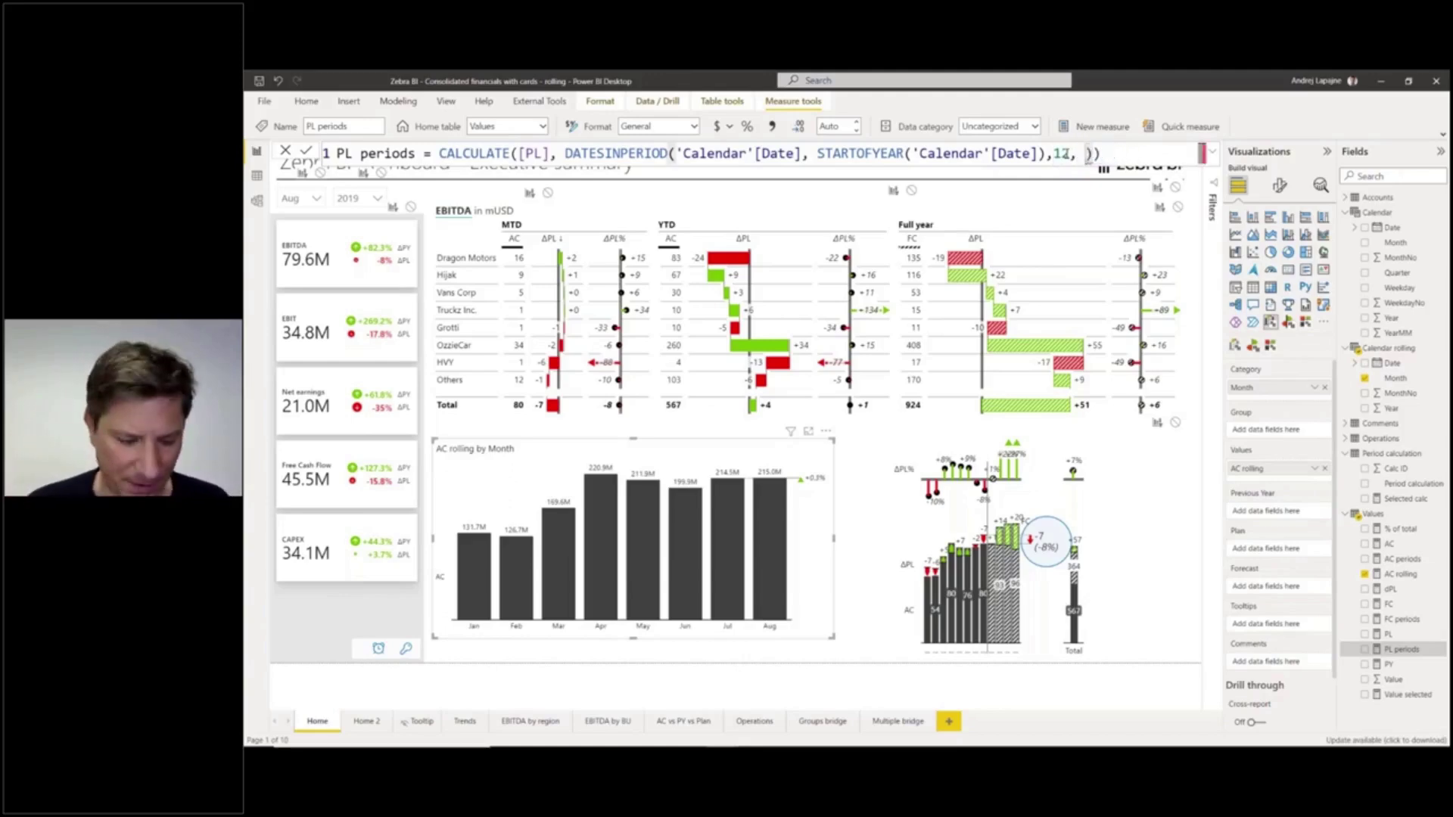
type("yea")
key("Tab")
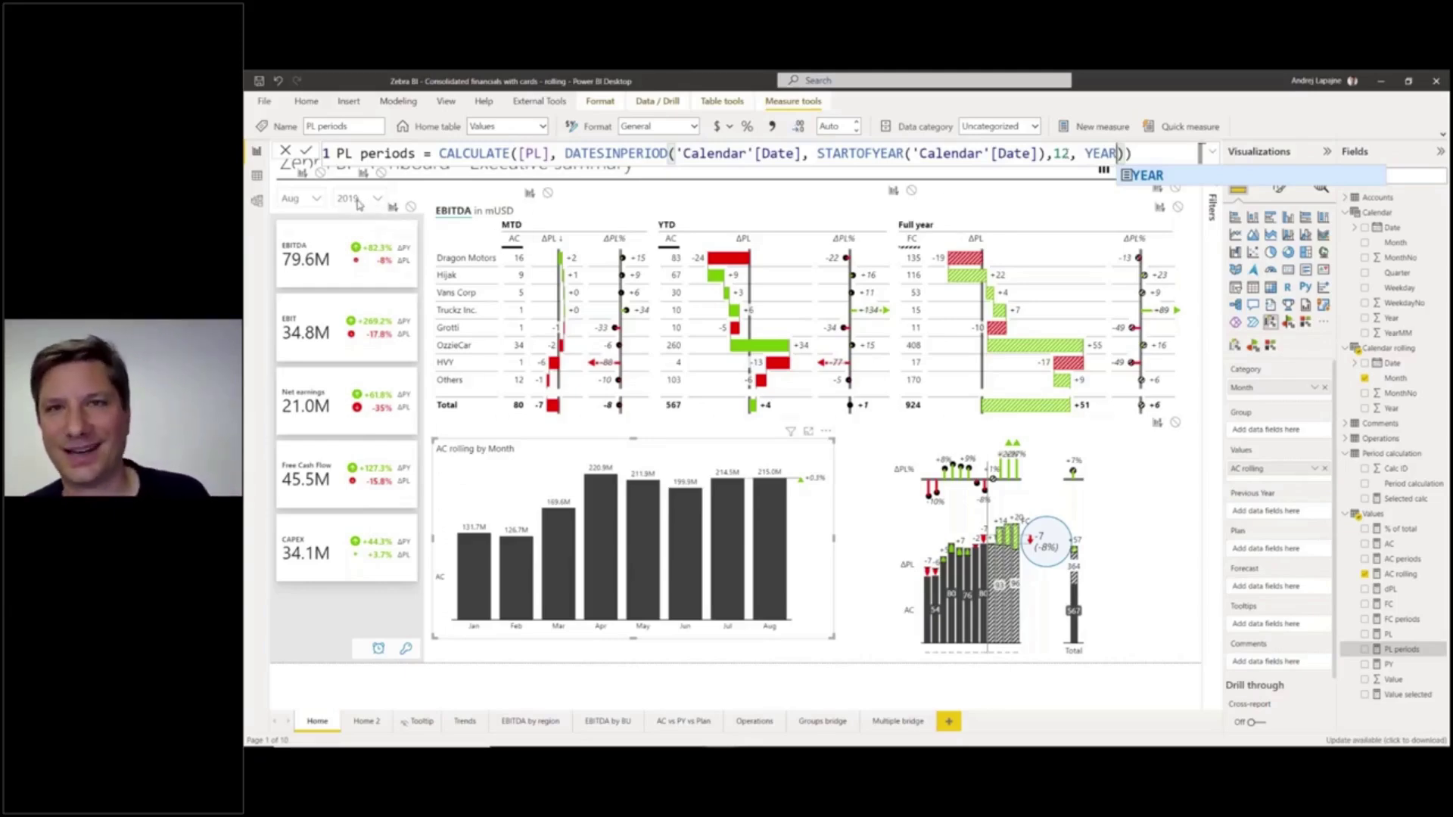
Try 5 as the number of intervals in the PL periods formula, and replace it with 7
left_click(1058, 154)
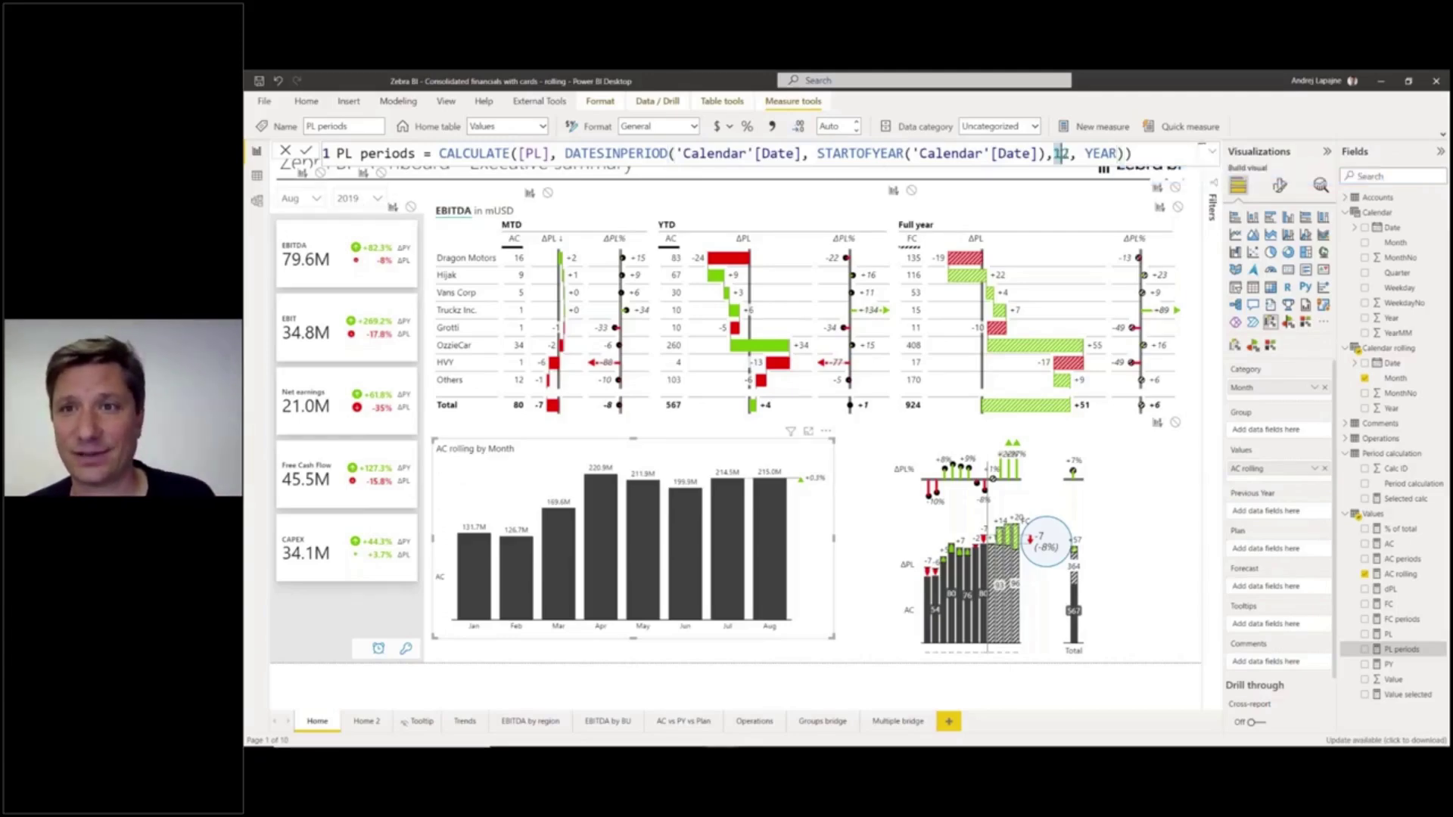
type("5")
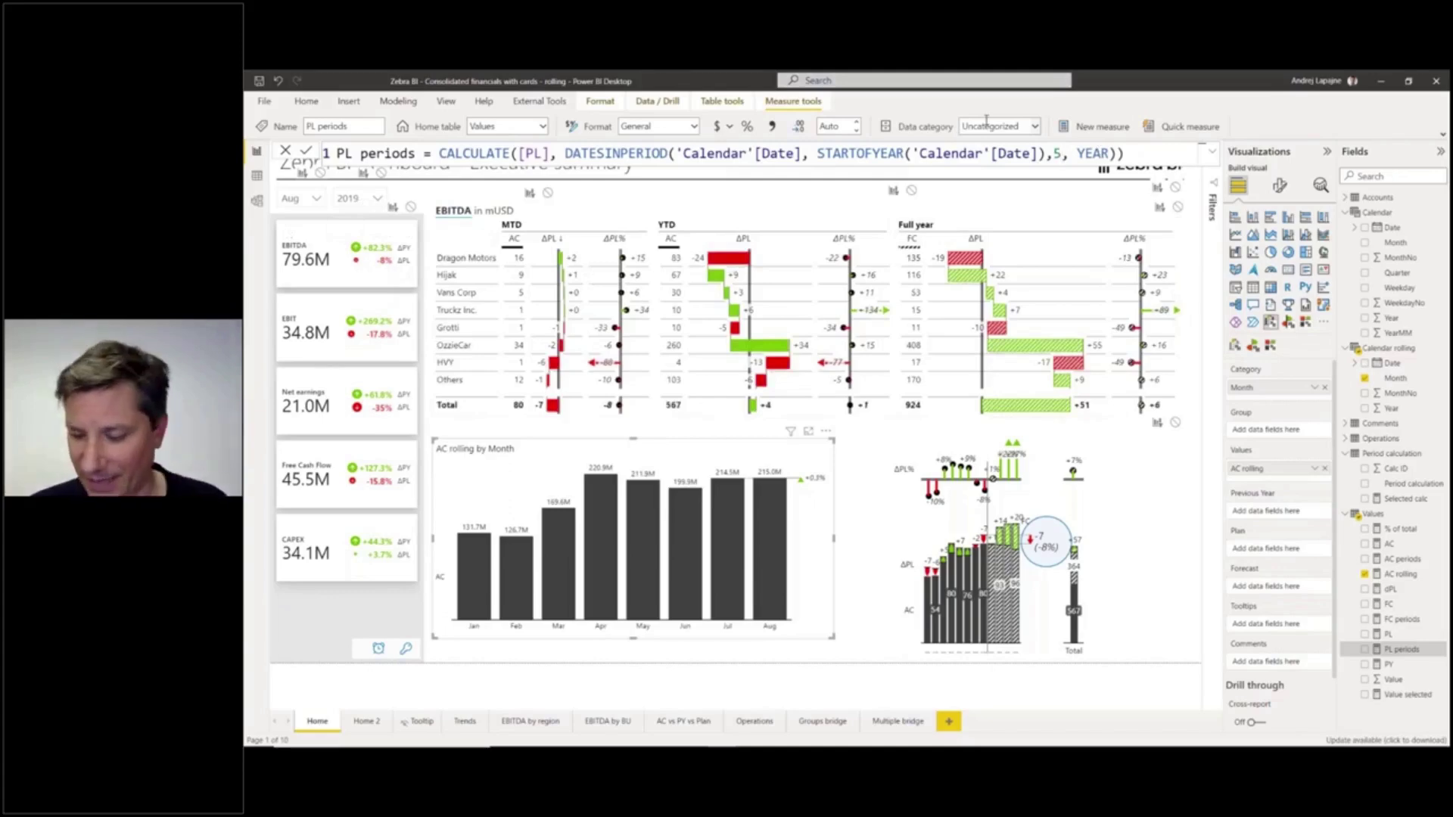
key("BackSpace")
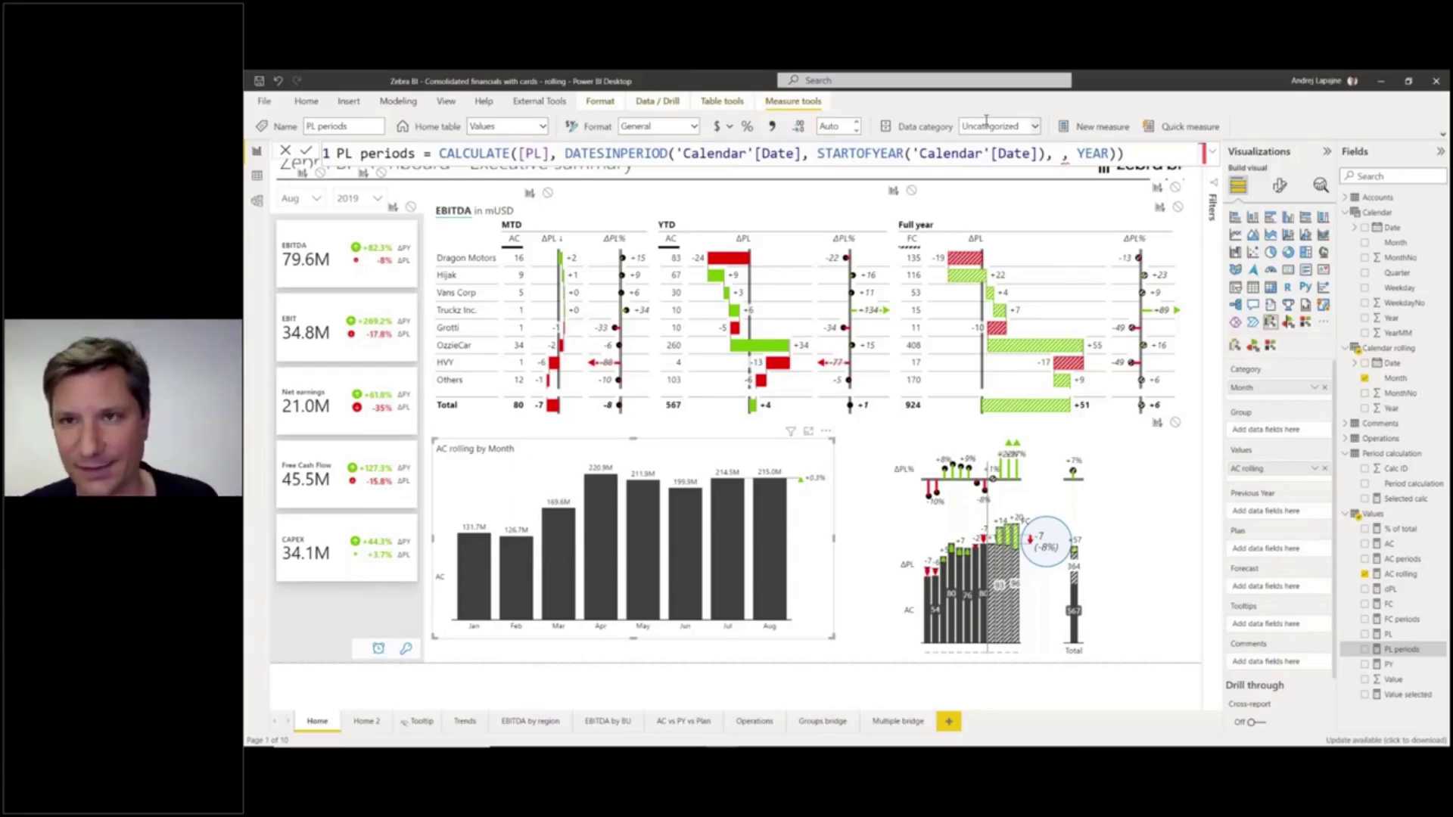
type("7")
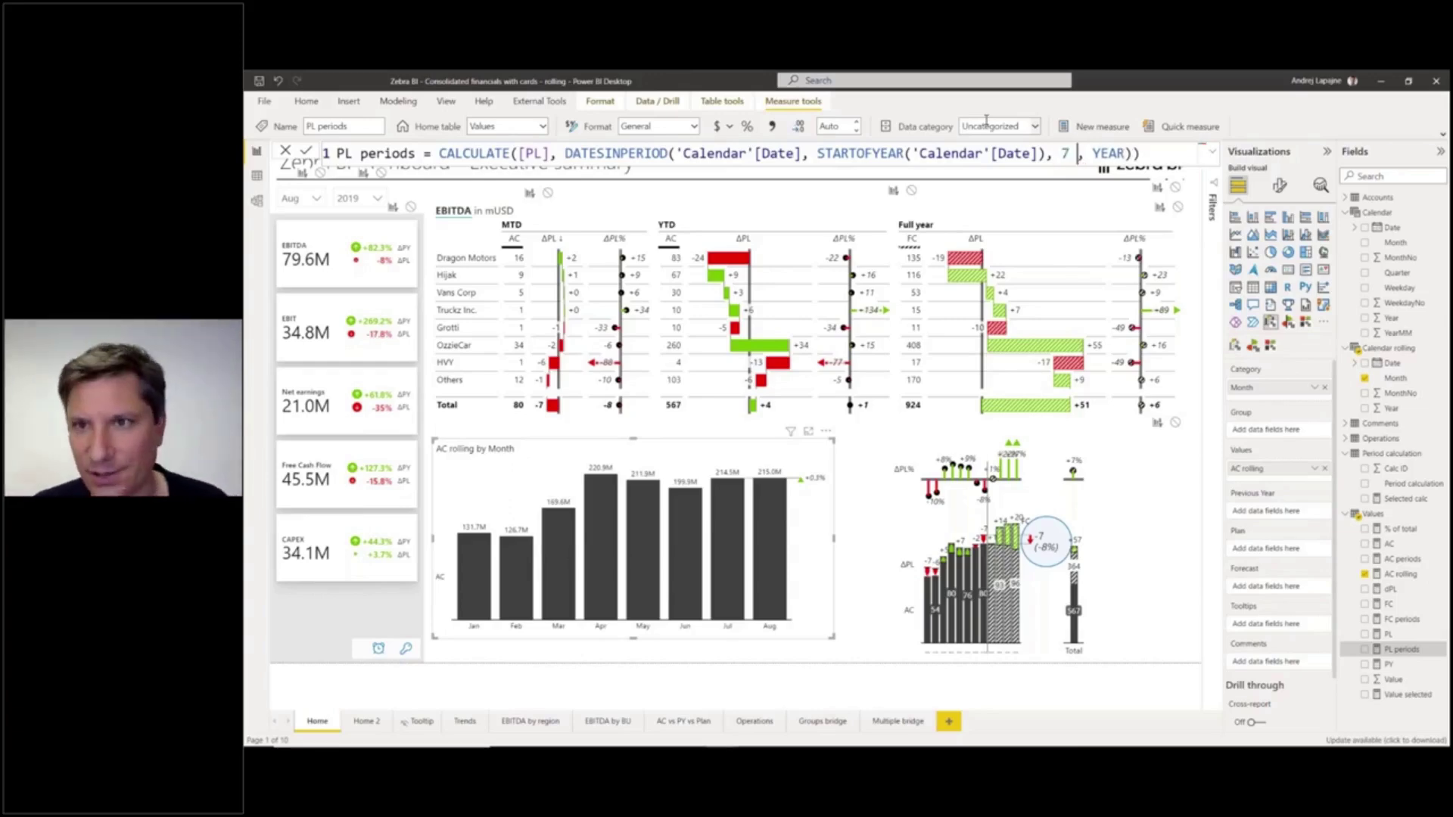
Try DAY as the interval with 7 as the number of intervals in the PL periods formula
key("BackSpace")
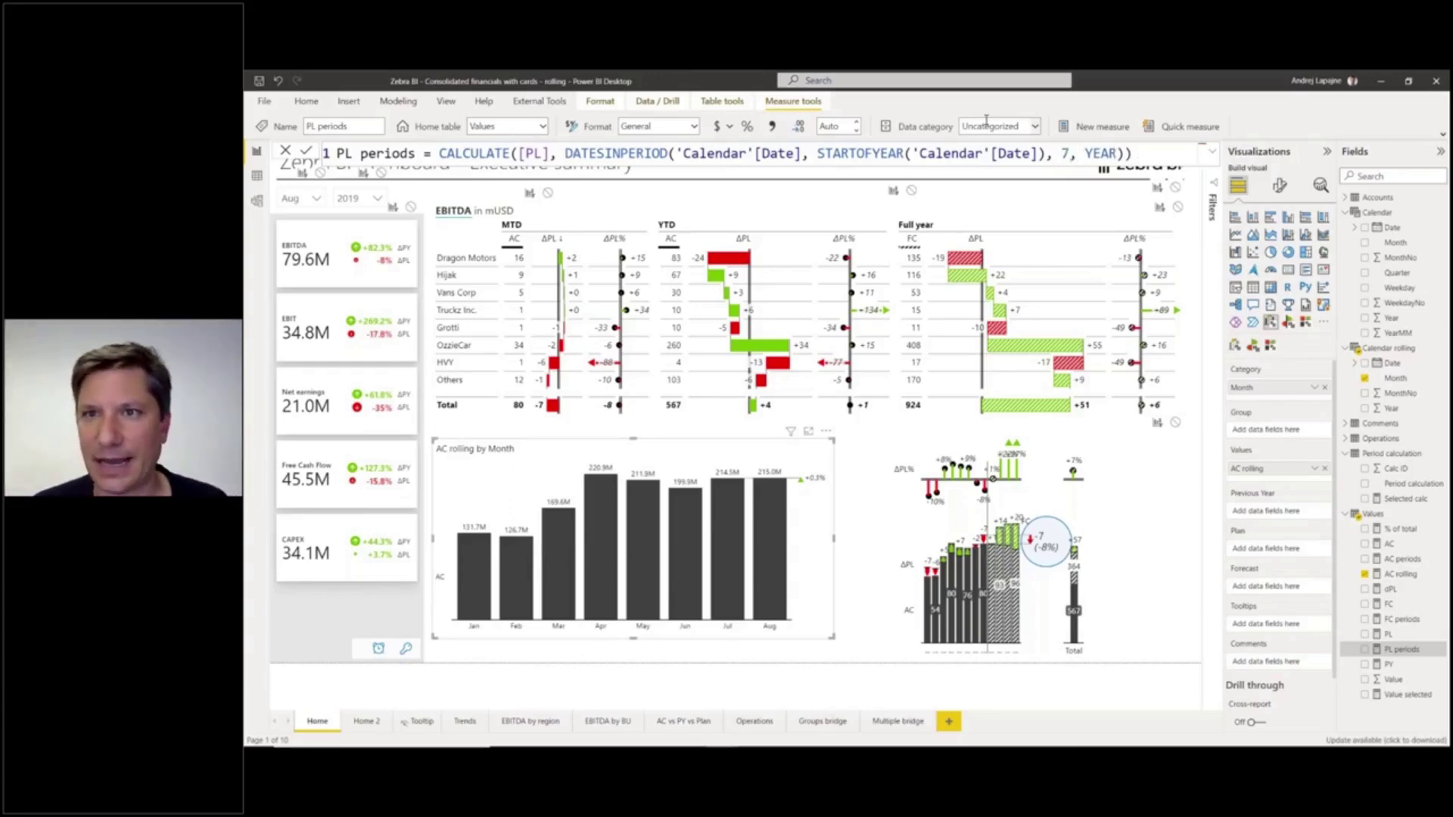
key("Right")
key("Right")
key("Right")
key("Right")
key("Right")
key("Right")
key("BackSpace")
key("BackSpace")
key("BackSpace")
key("BackSpace")
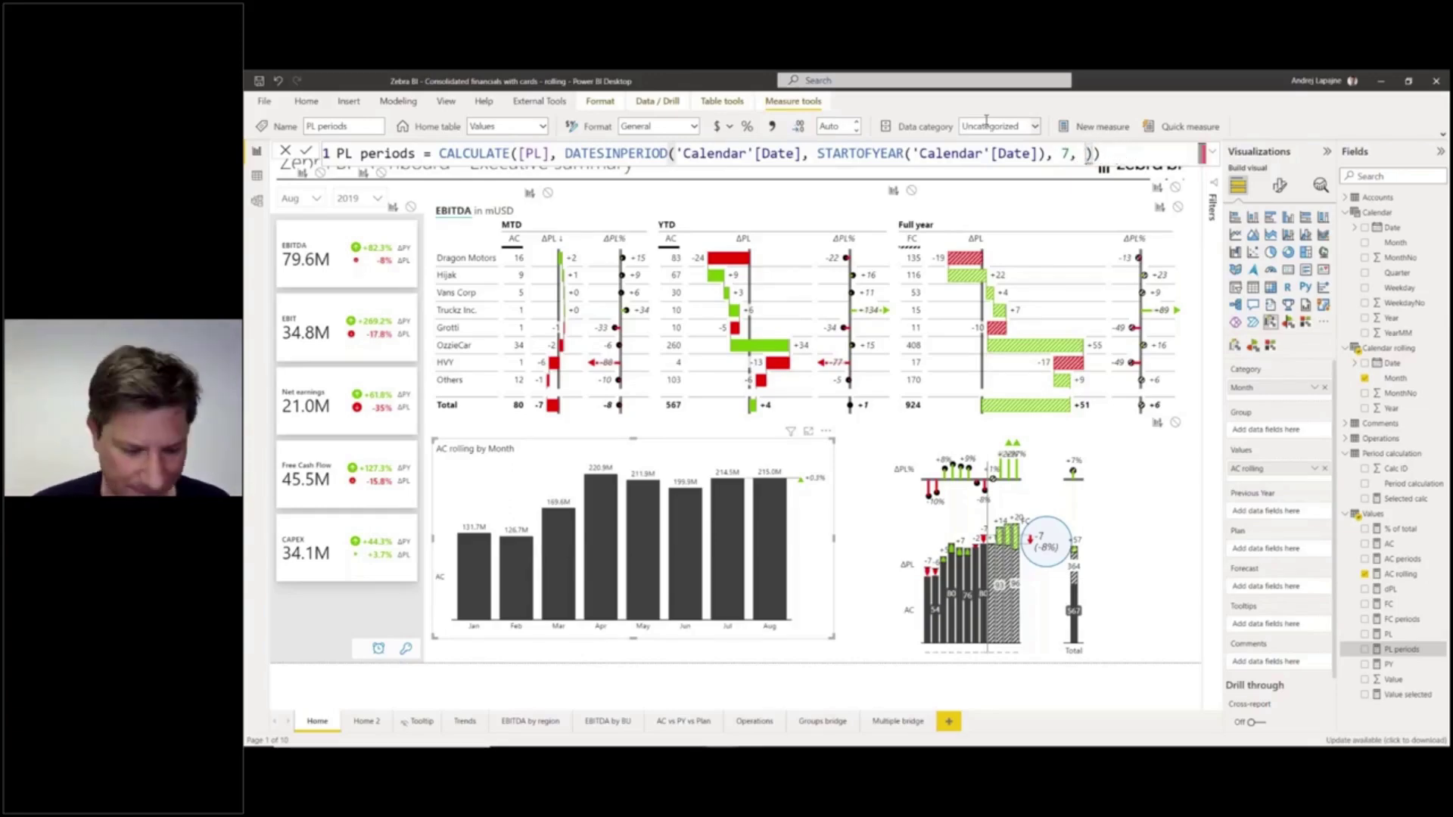
type("DAY")
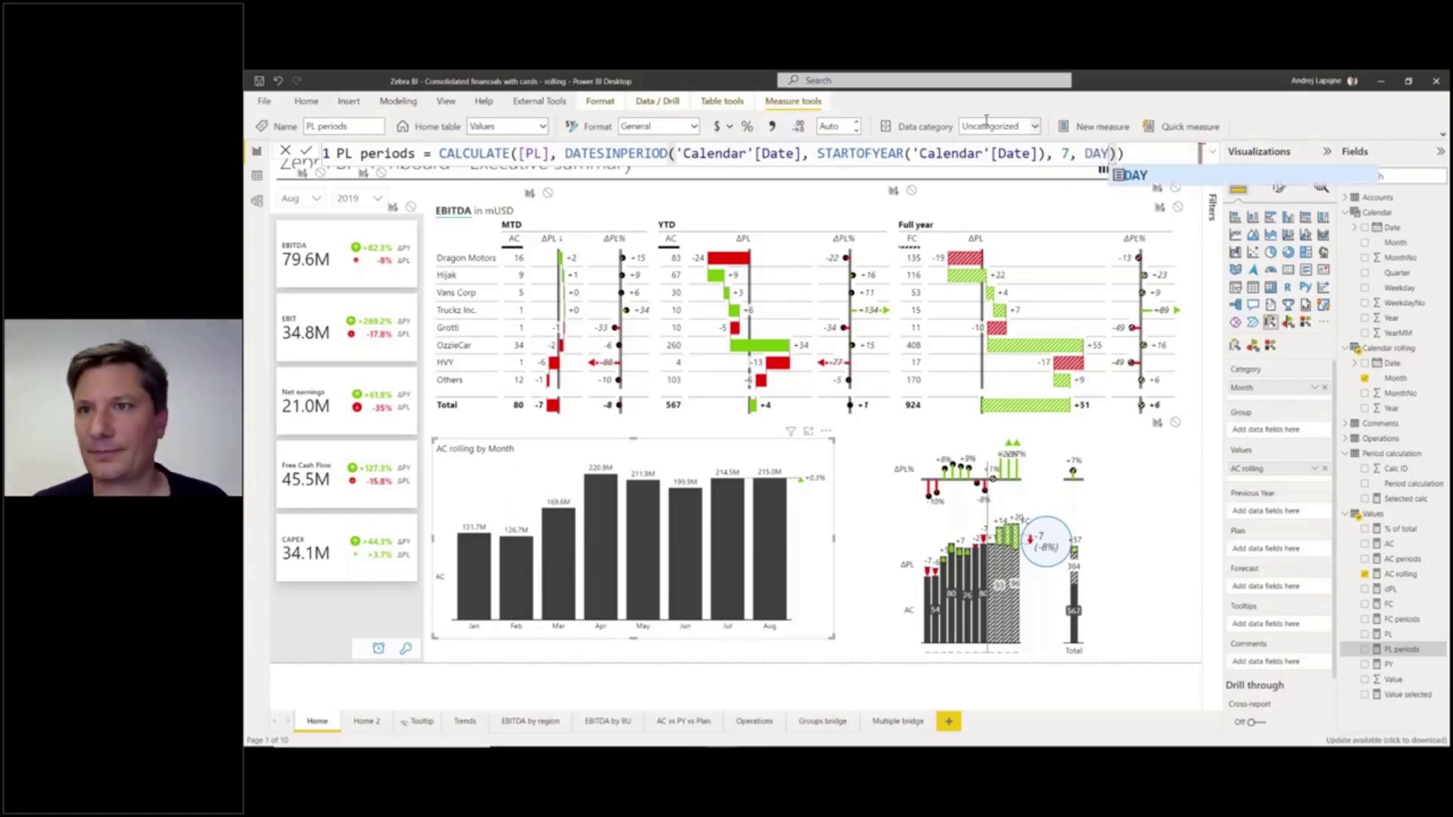
Set the DATESINPERIOD arguments in the PL periods formula to 12 intervals of MONTH and commit the measure
key("BackSpace")
key("BackSpace")
key("BackSpace")
key("BackSpace")
key("BackSpace")
key("BackSpace")
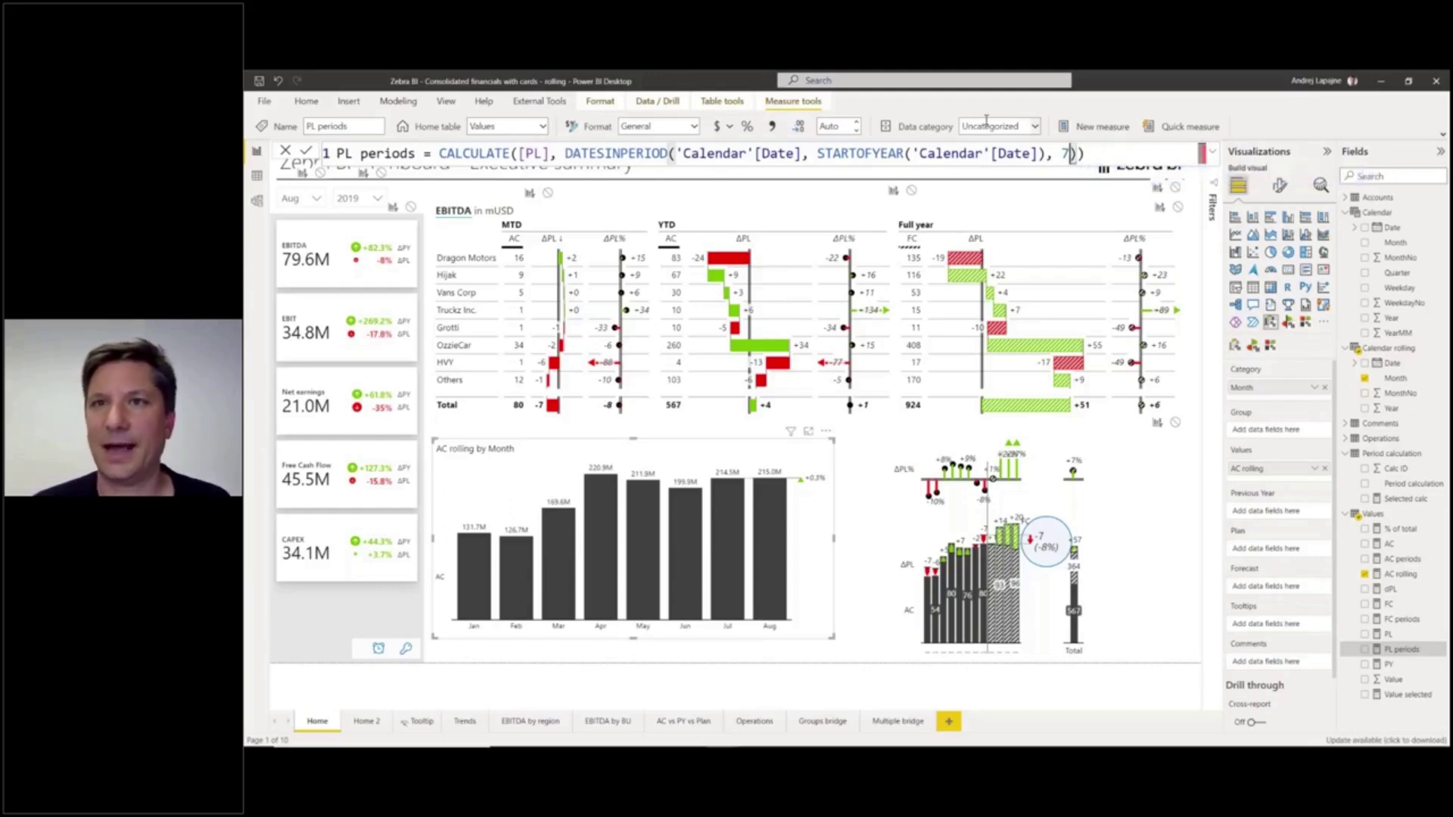
type("12")
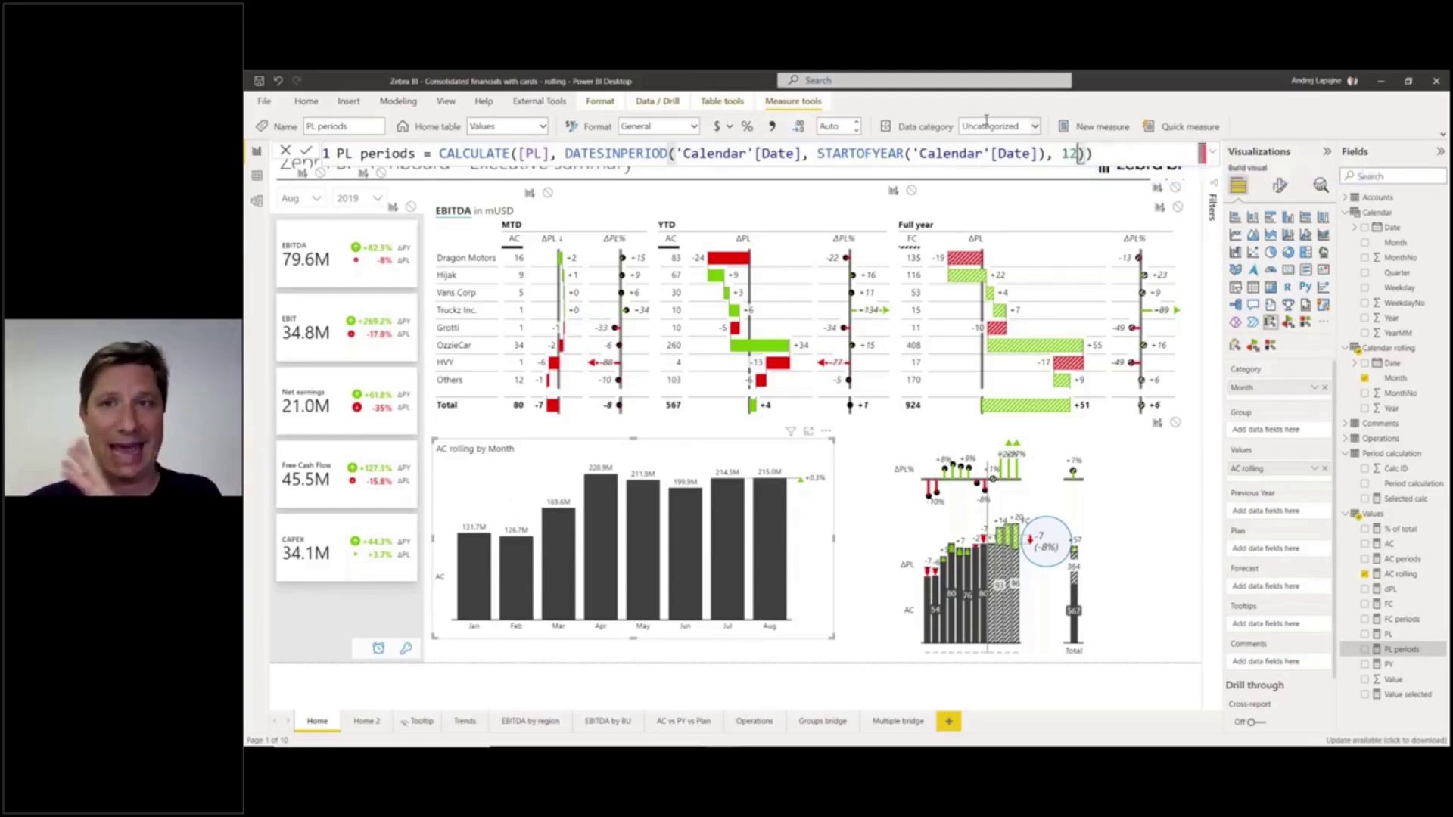
type(", y")
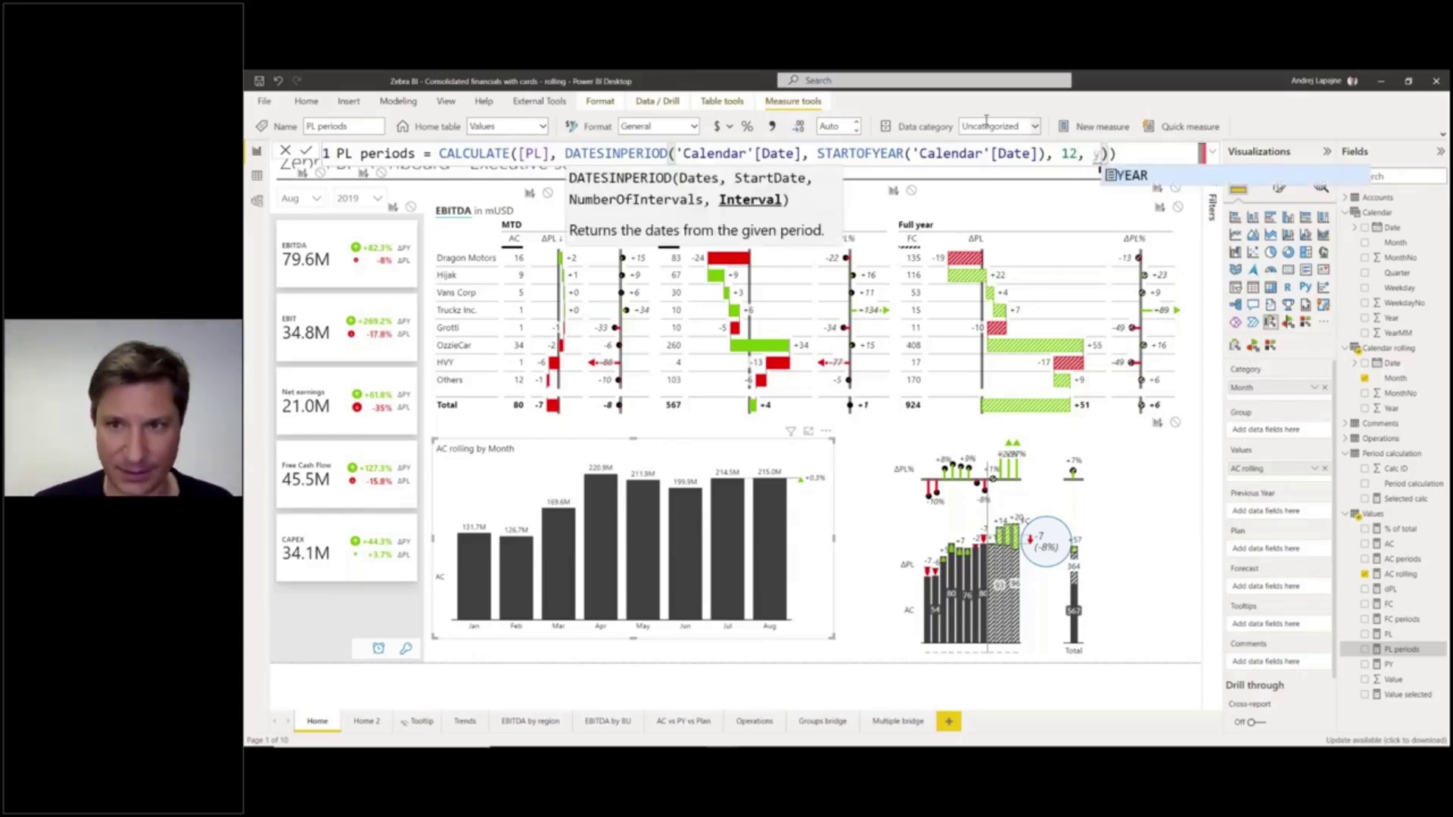
key("BackSpace")
type("month")
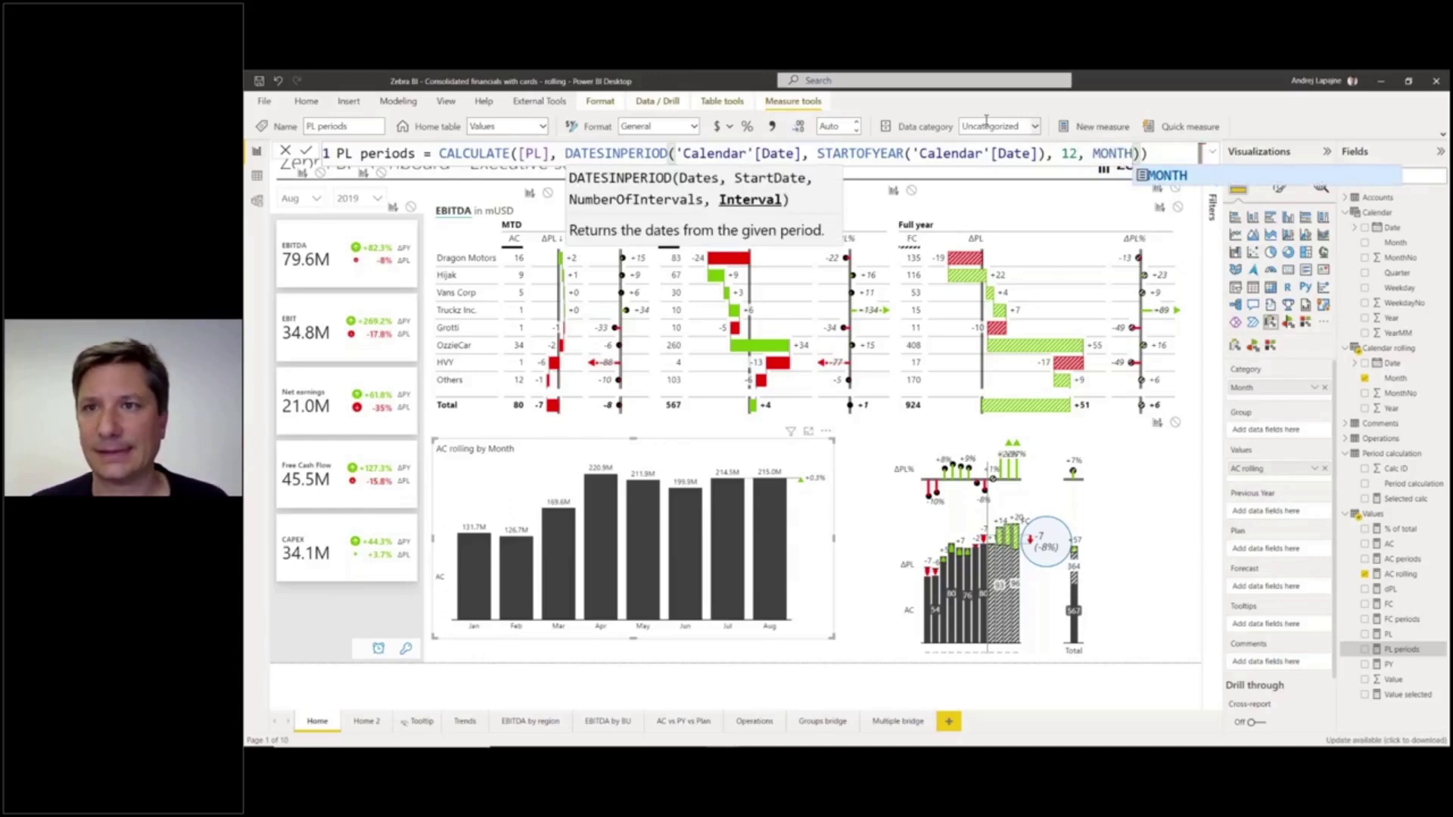
key("End")
key("Return")
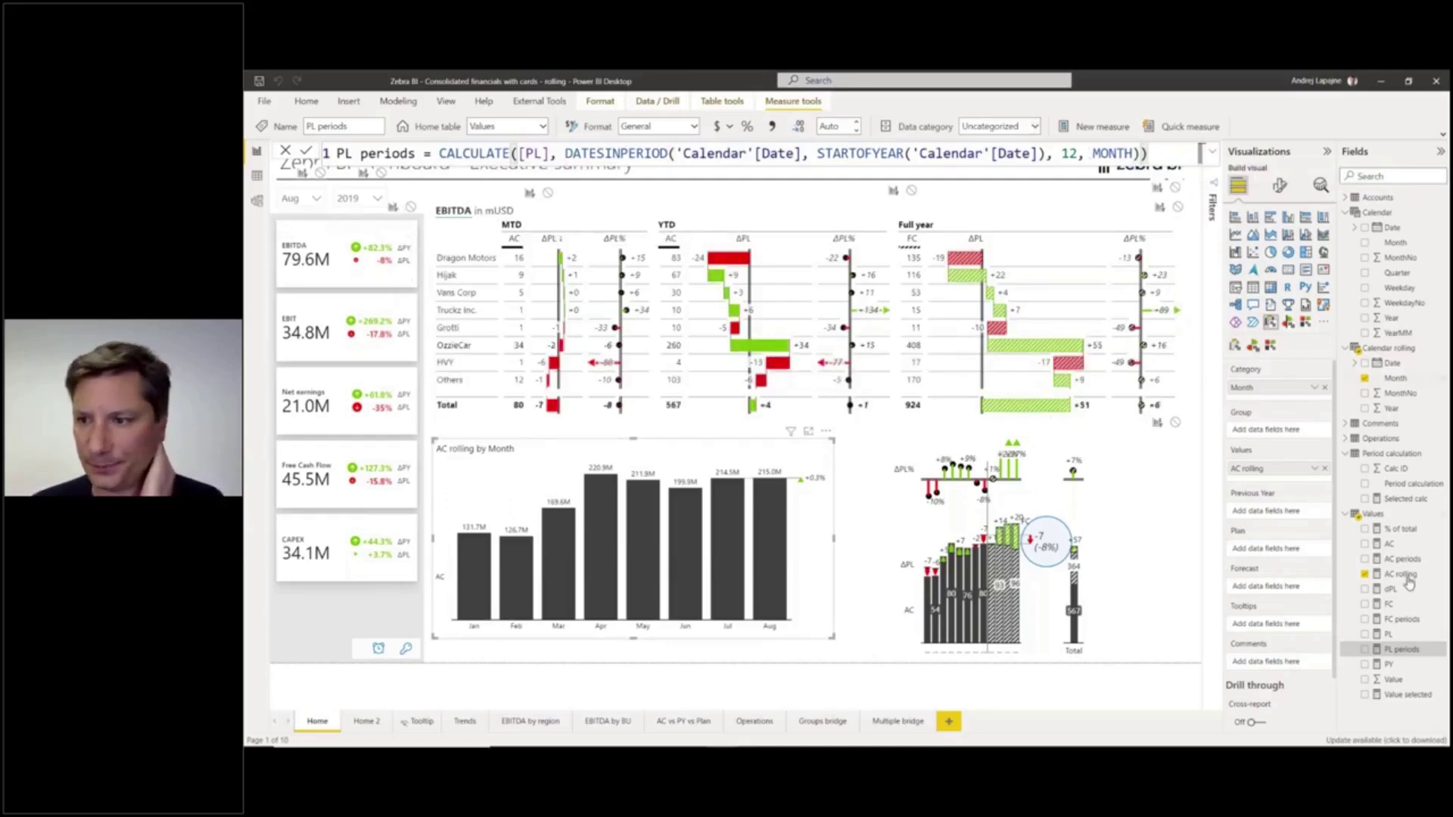
Add the PL periods measure to the AC rolling chart as its Plan values
left_click_drag(1409, 655, 1297, 556)
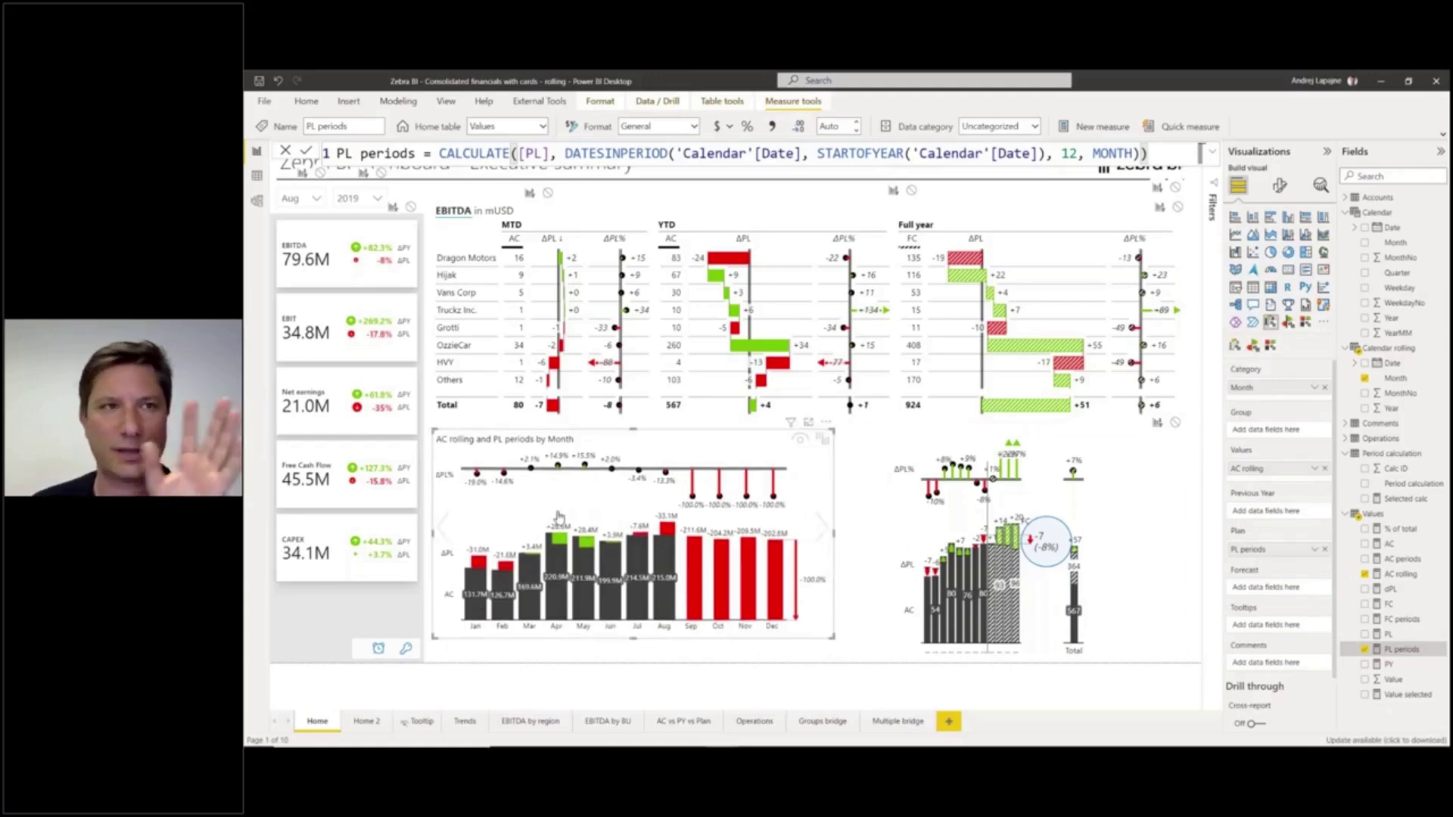
left_click(638, 575)
left_click(638, 575)
Enable Suppress empty charts in the AC rolling chart's settings and return to its field assignments
left_click(1280, 186)
left_click(1262, 269)
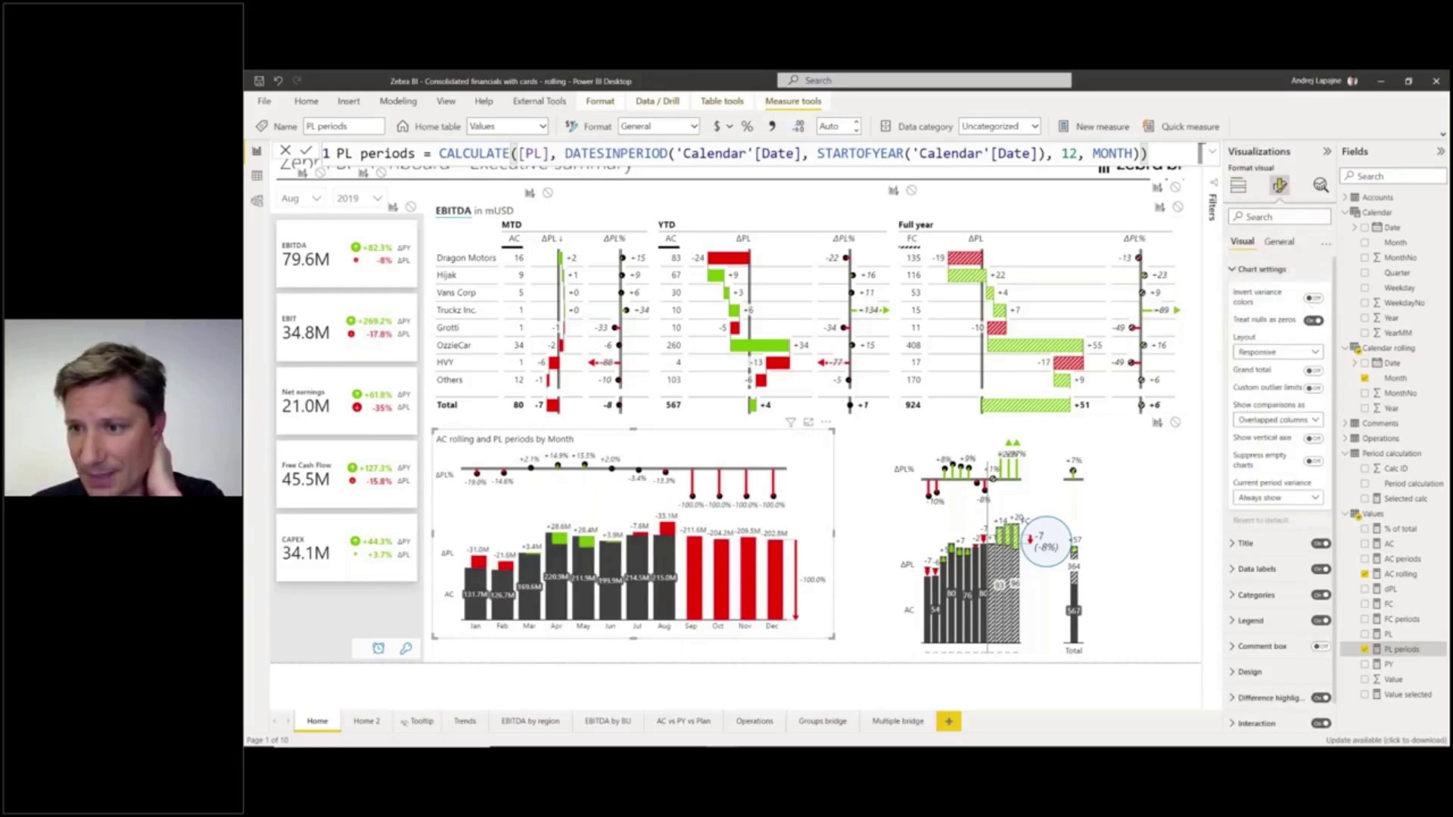
left_click(1315, 462)
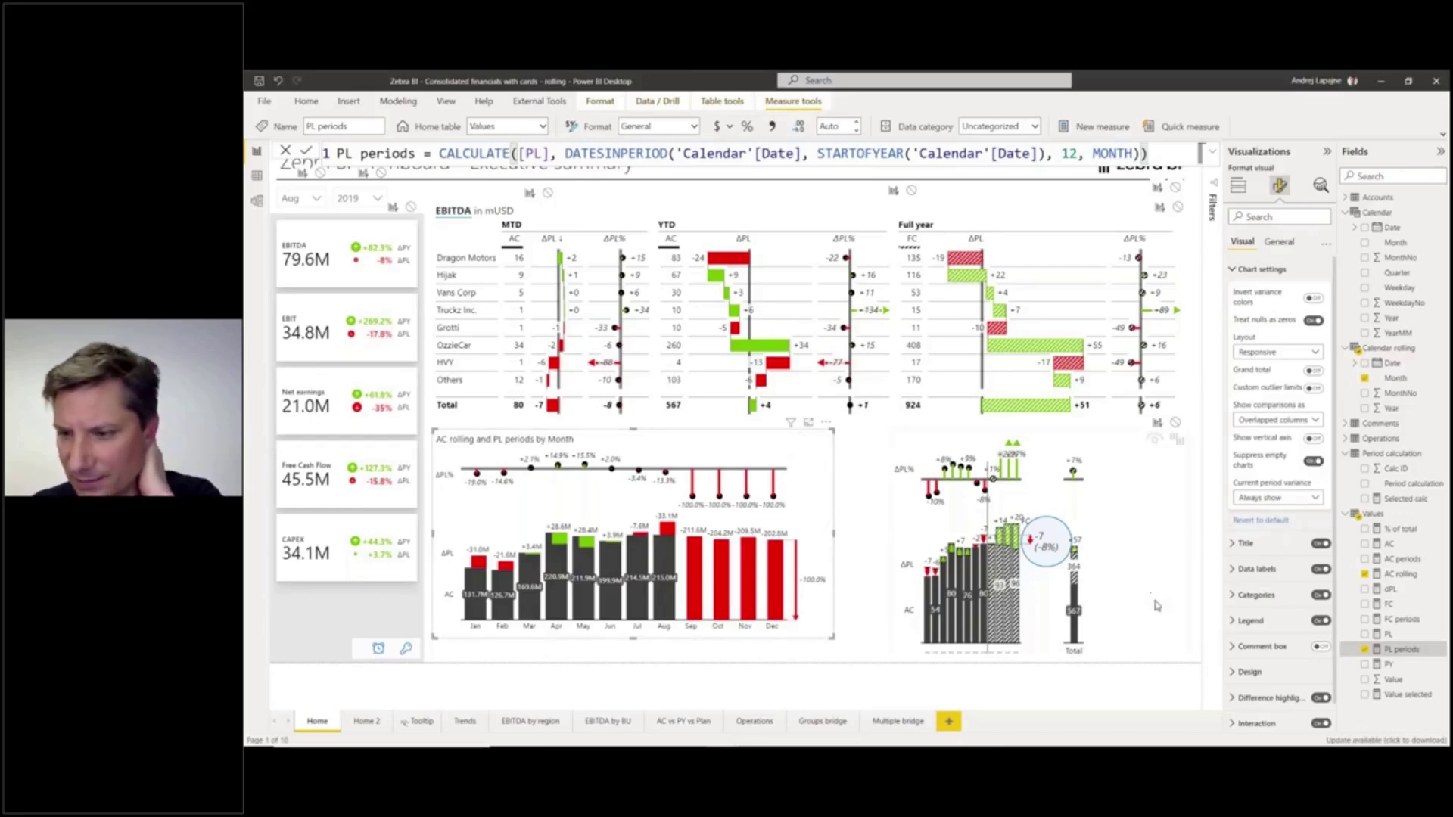
left_click(1239, 188)
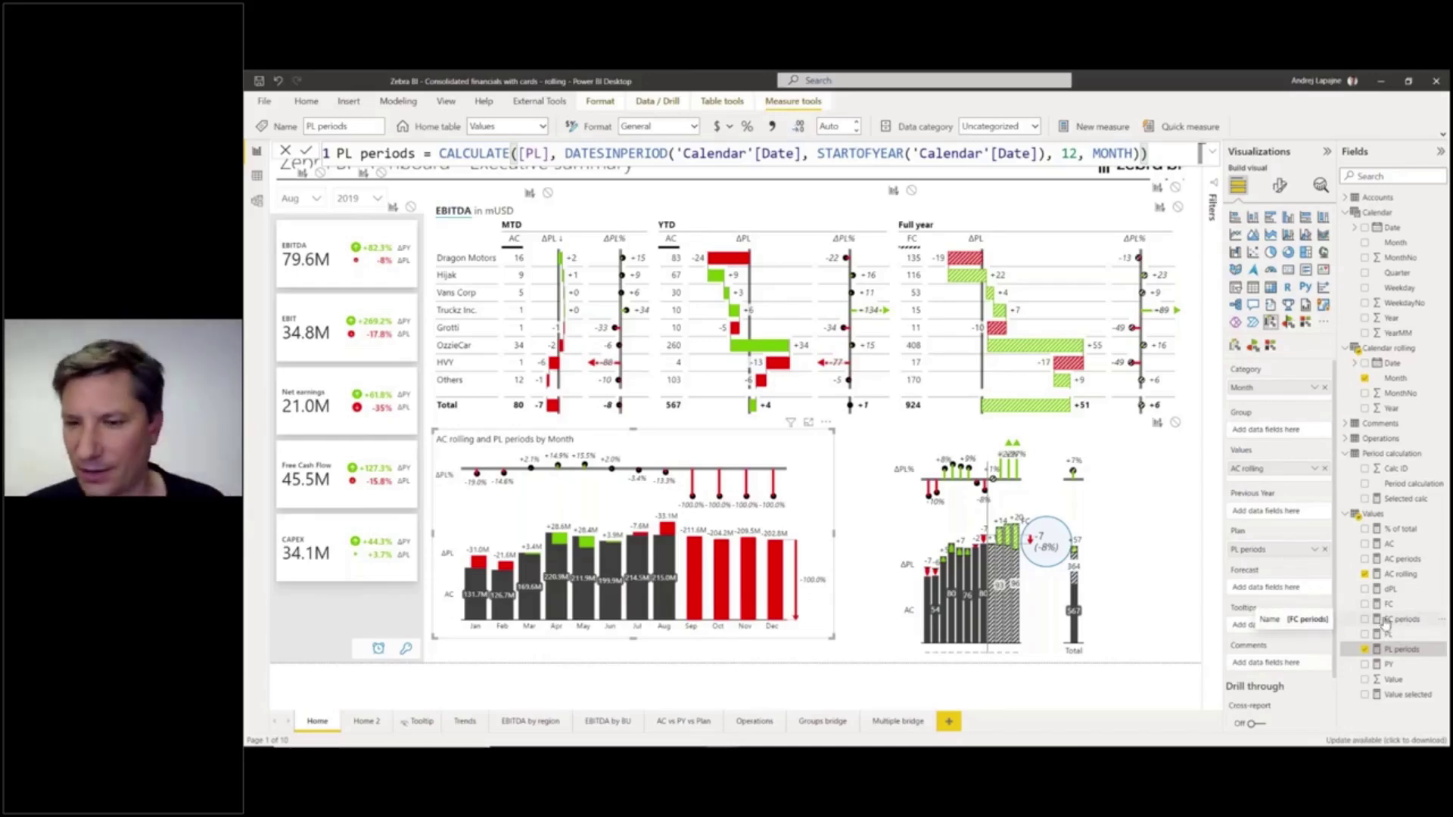
Highlight and release the Aug column, and add the FC periods measure to the rolling chart as its Forecast values
left_click(670, 626)
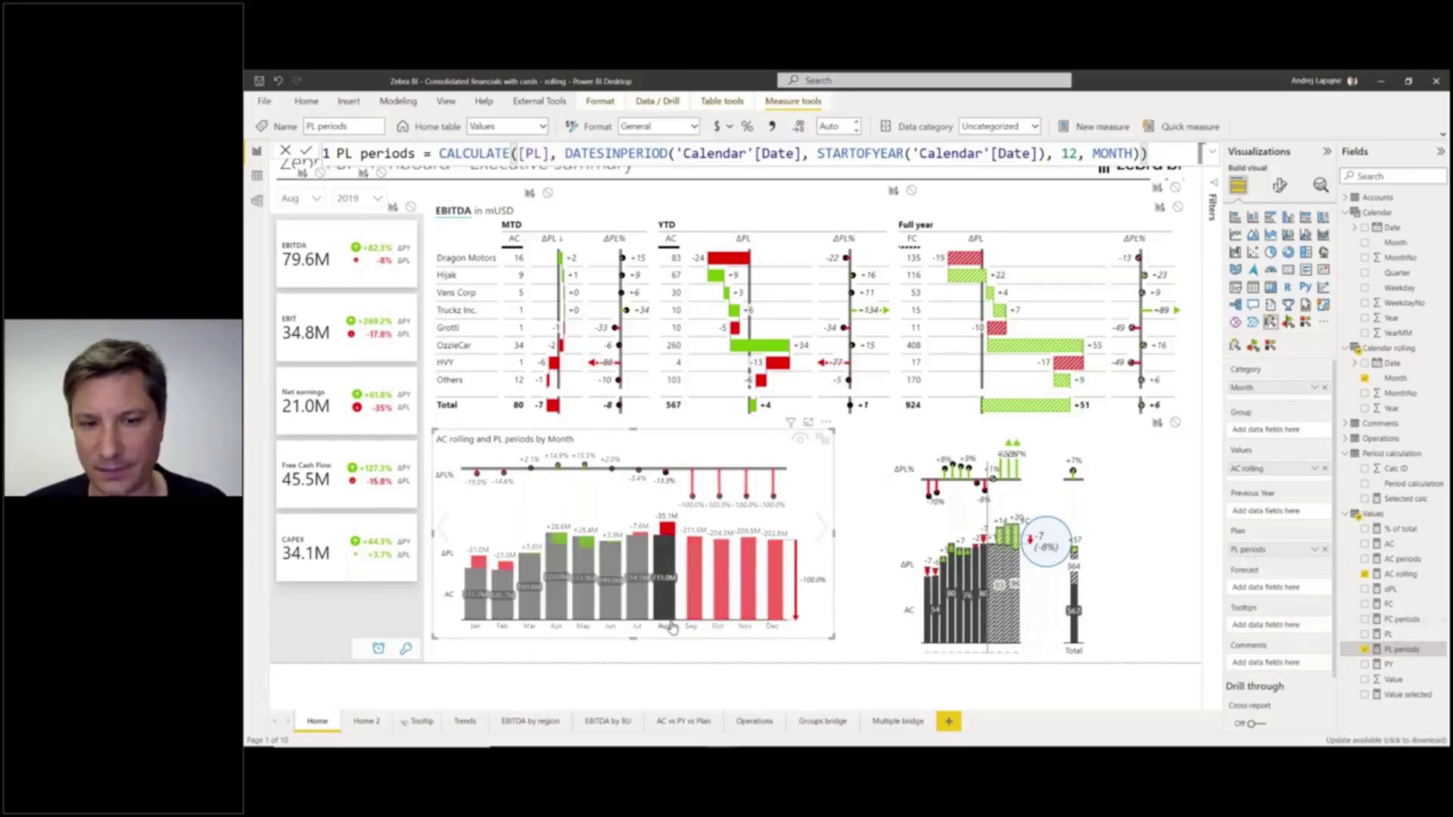
left_click(674, 627)
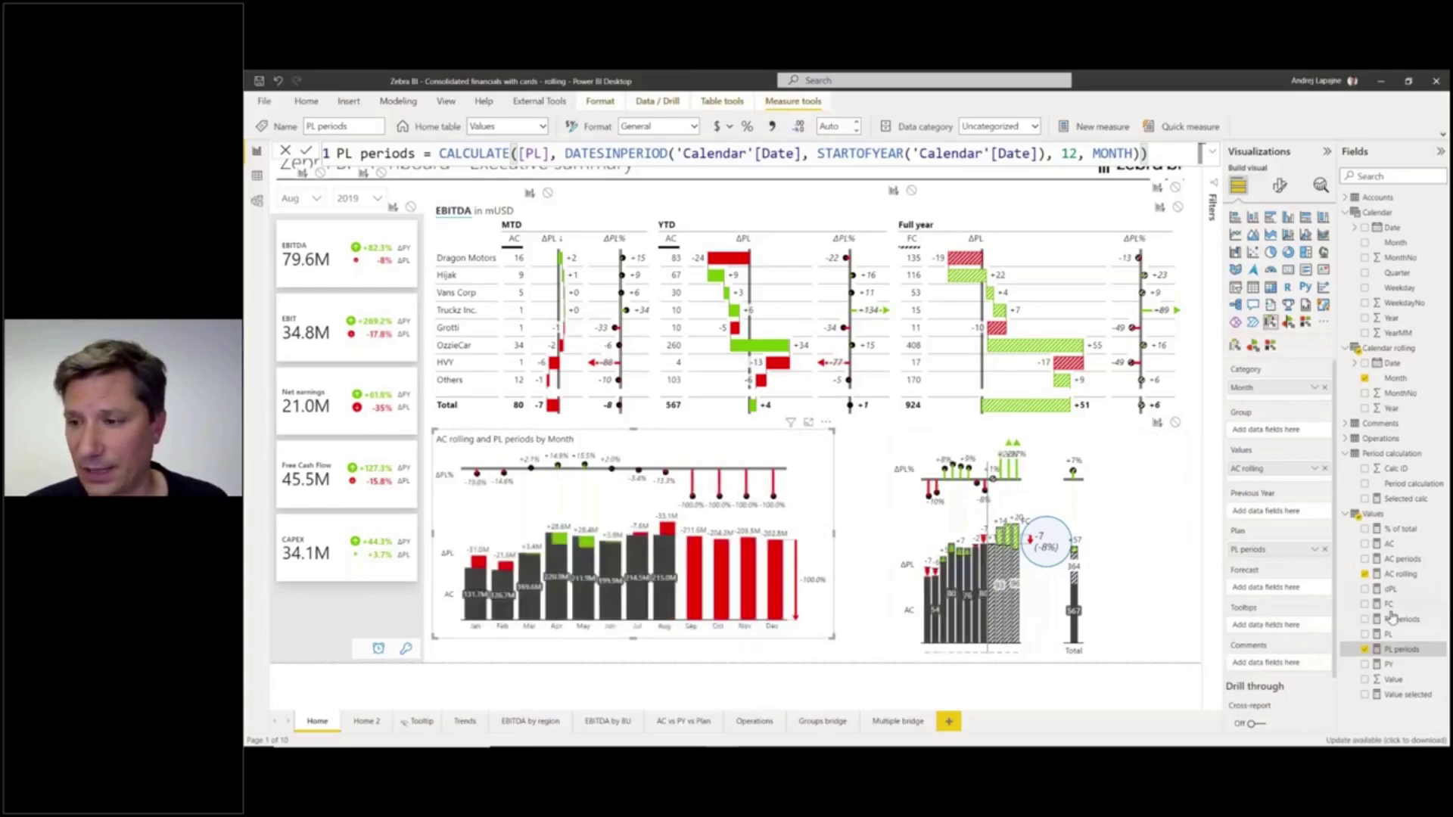
left_click_drag(1399, 619, 1303, 591)
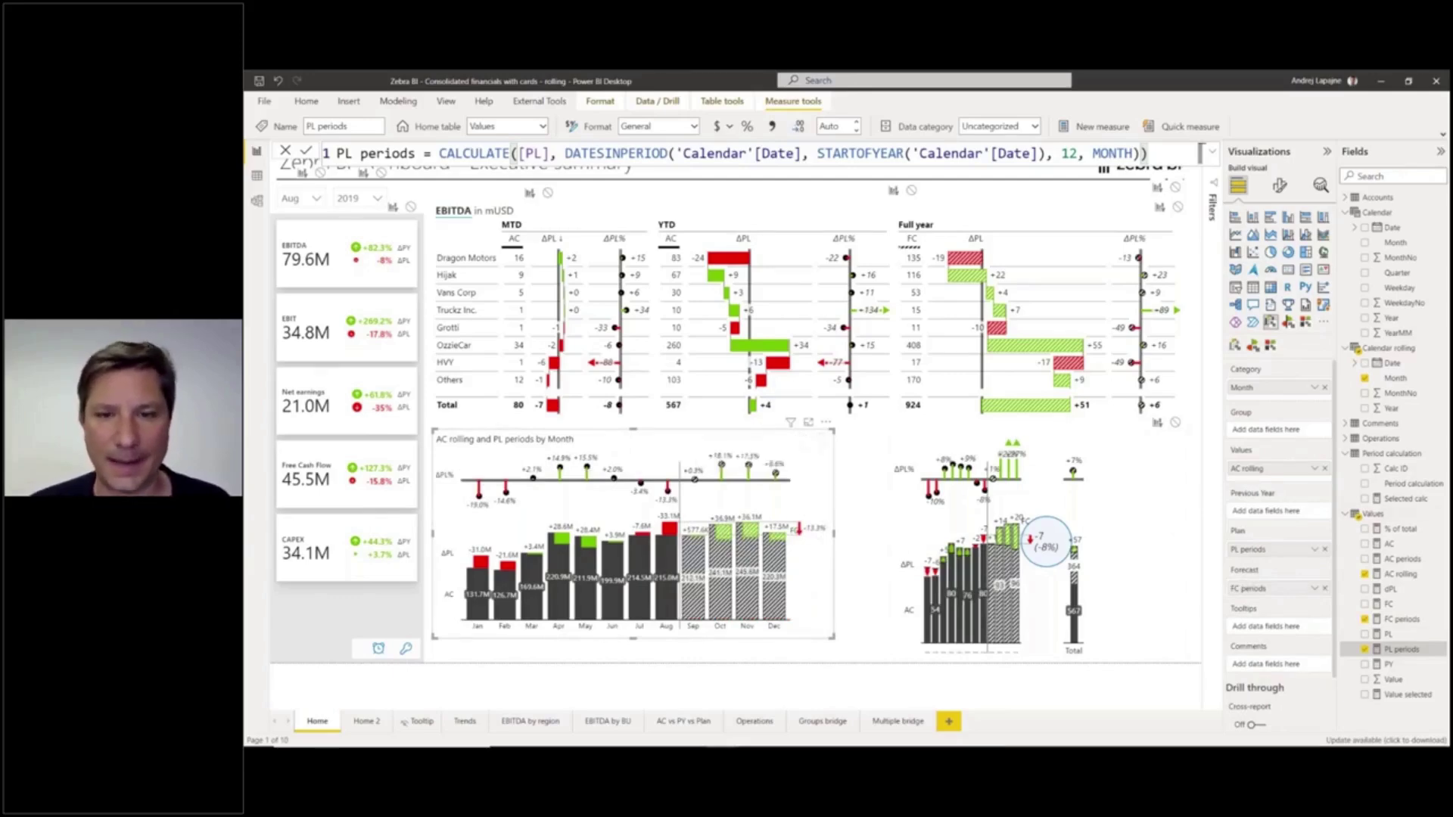
Delete the older variance chart beside the AC rolling chart, and enlarge the AC rolling chart slightly
left_click(1020, 434)
key("Delete")
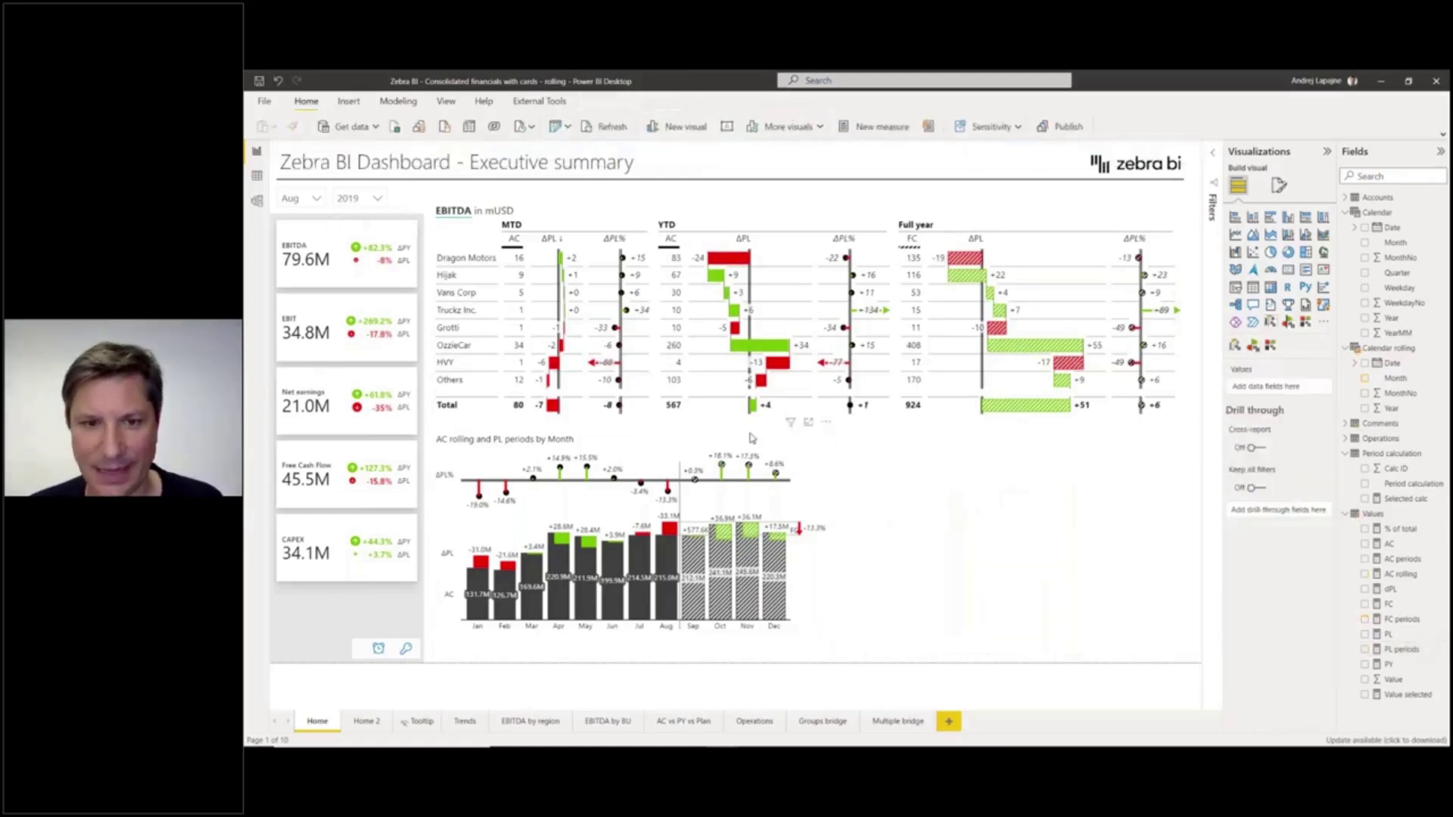
left_click(831, 634)
left_click_drag(838, 642, 853, 663)
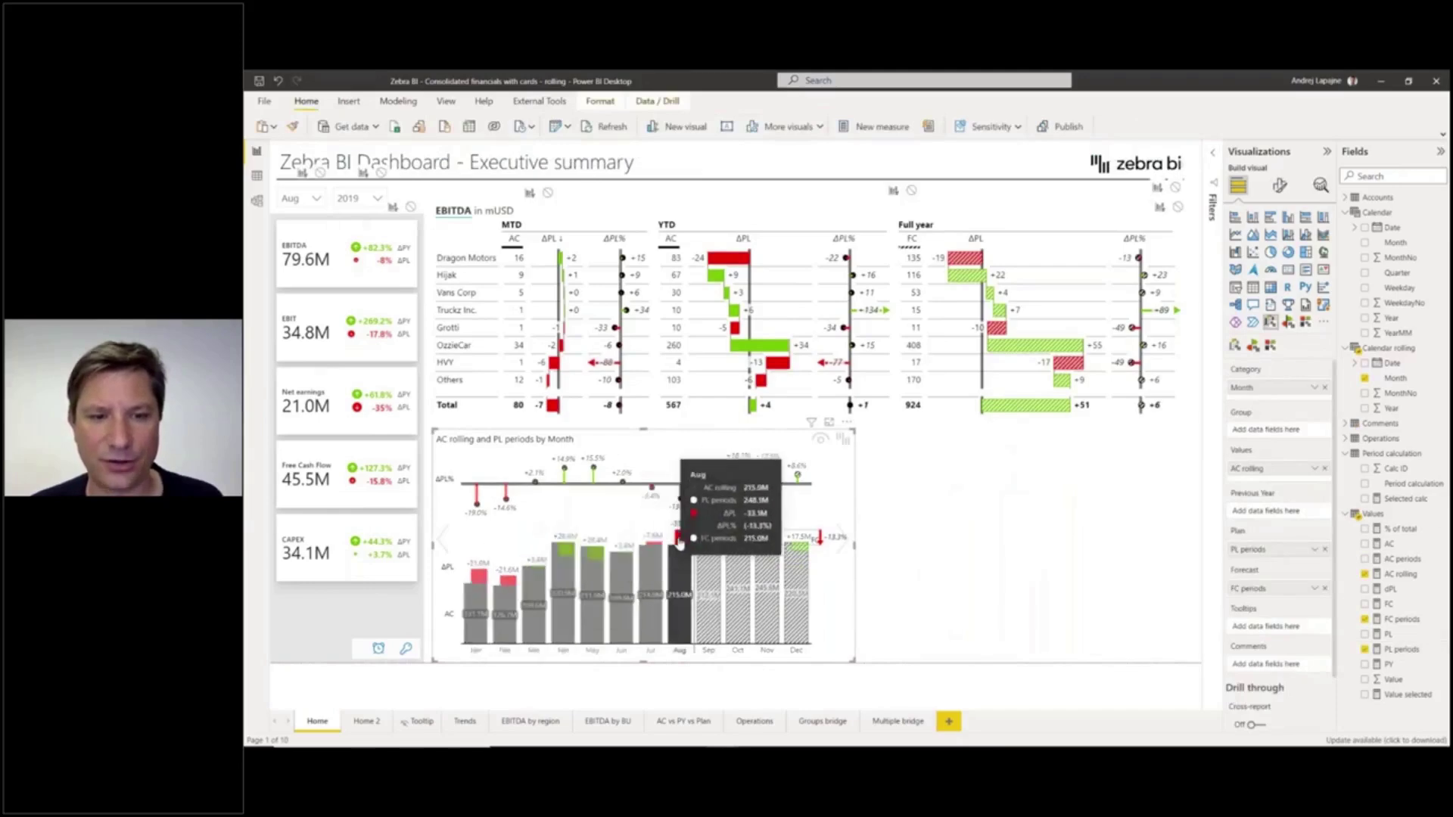
Set the dashboard's month slicer to Sep to test the rolling chart
left_click(682, 598)
left_click(390, 302)
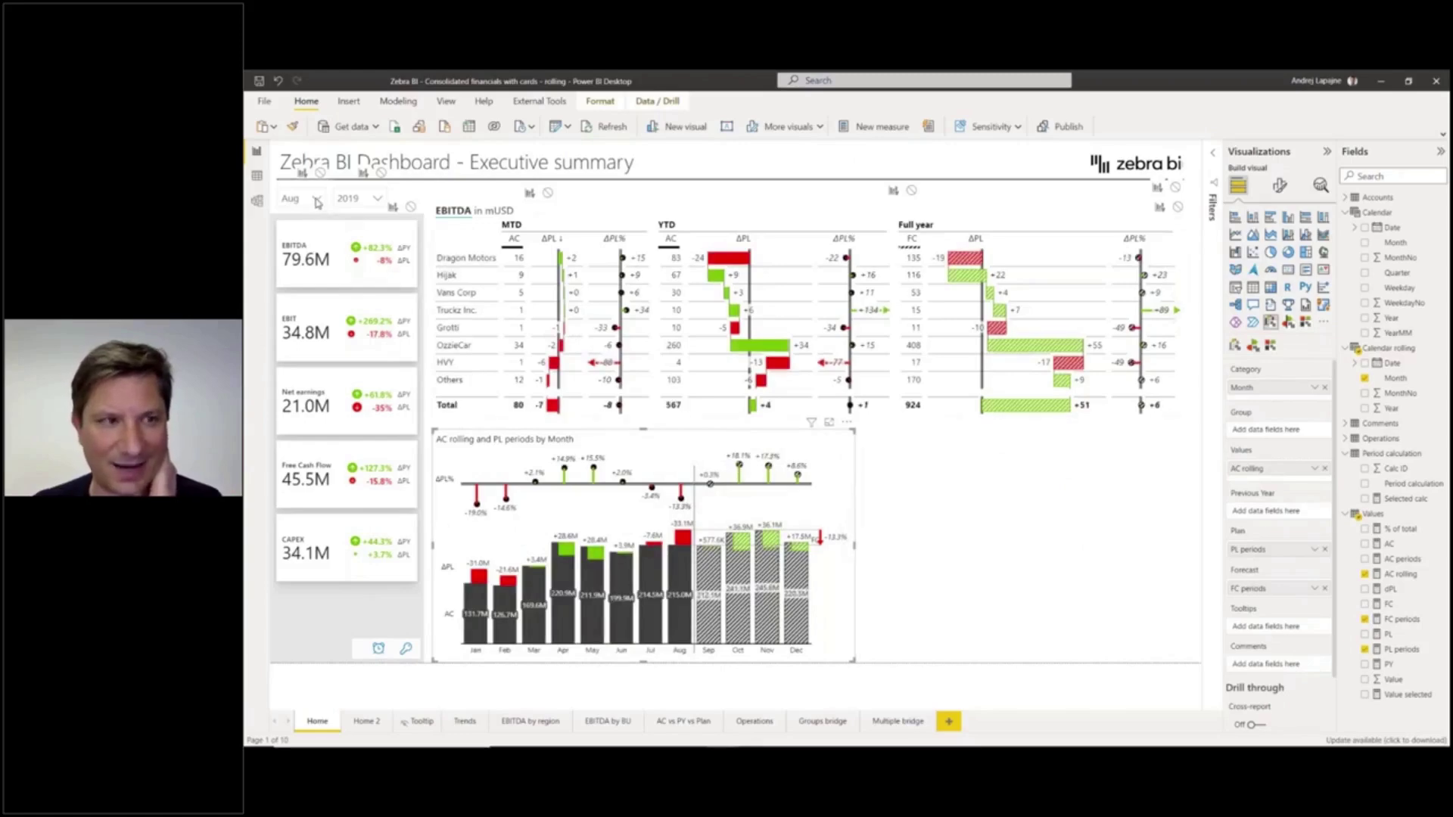
left_click(317, 200)
left_click(305, 328)
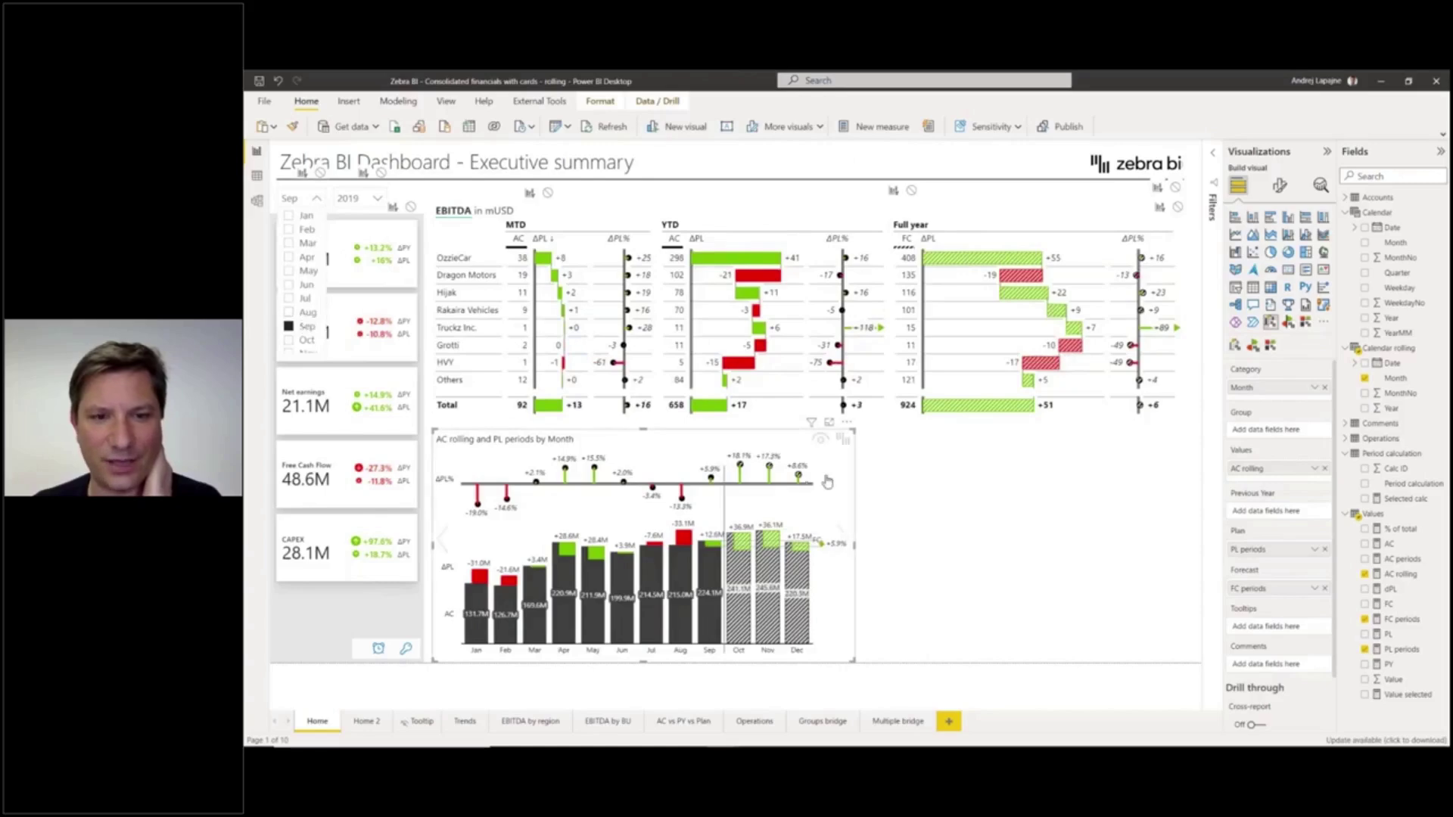